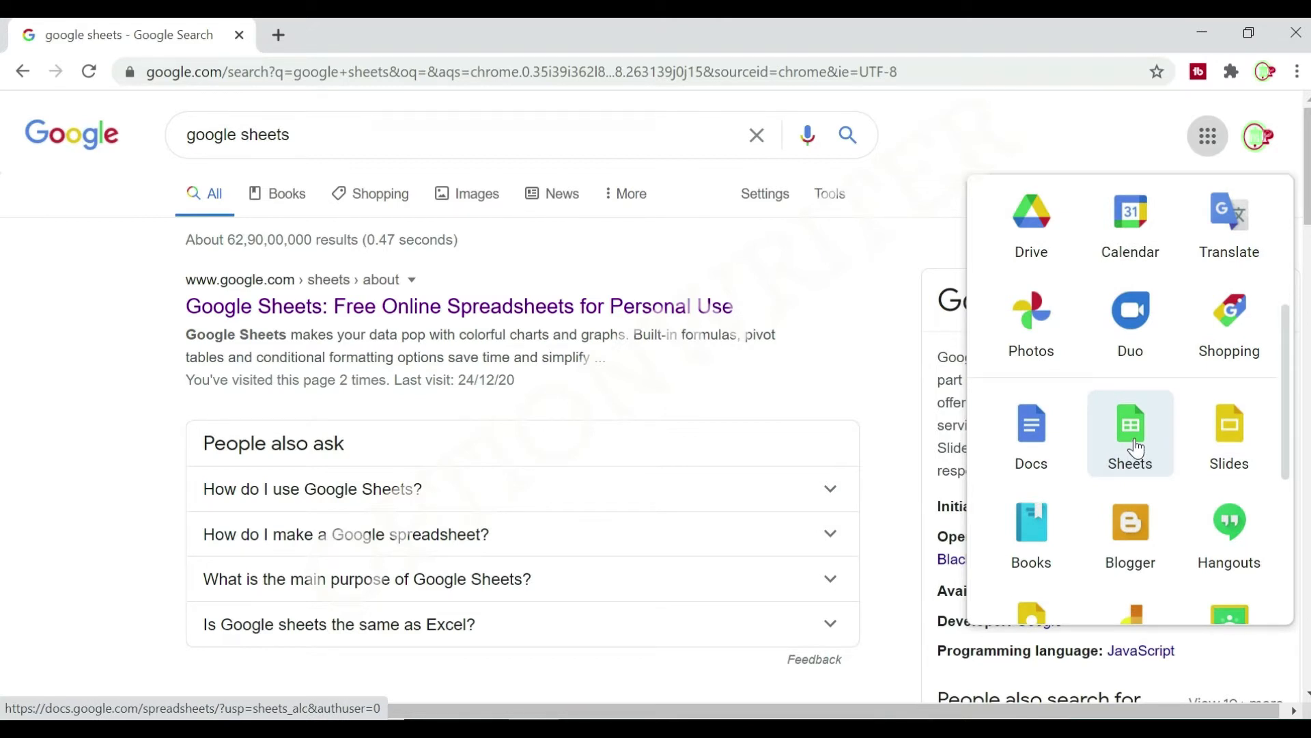
Open Google Sheets and create a blank spreadsheet.
click(1092, 114)
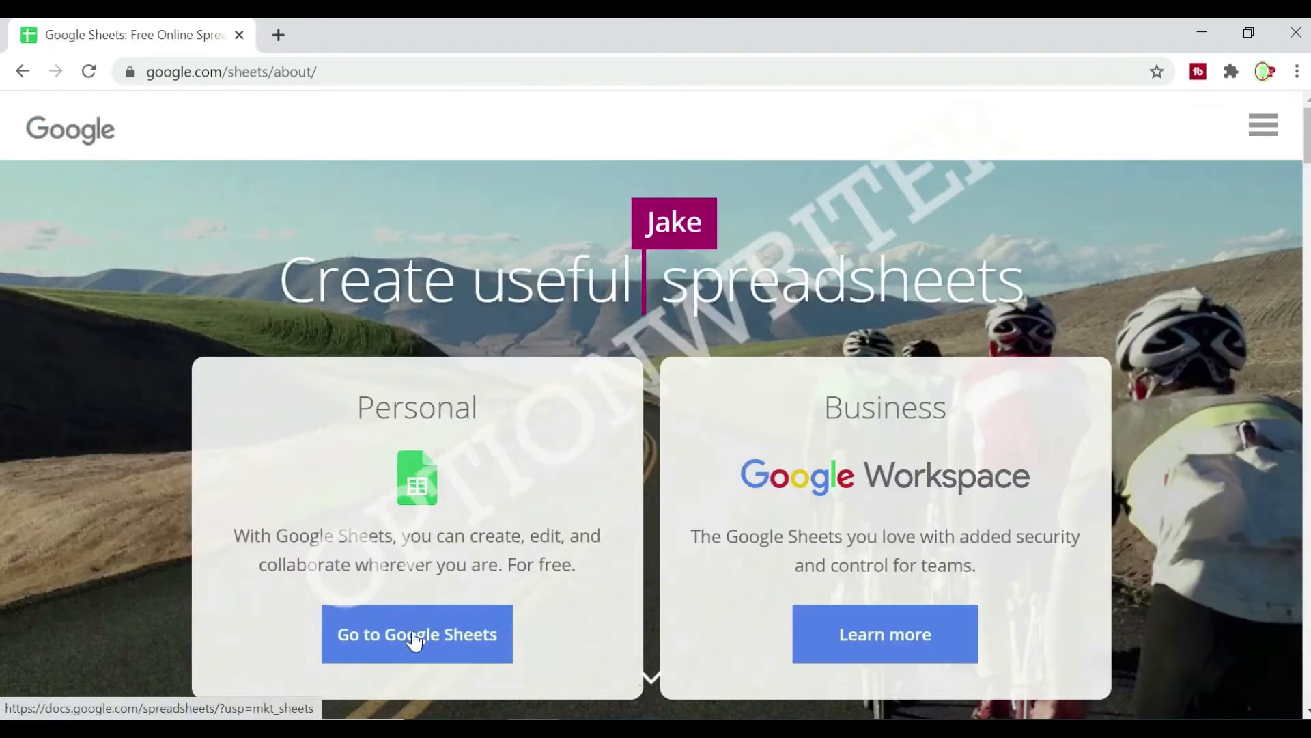
click(413, 635)
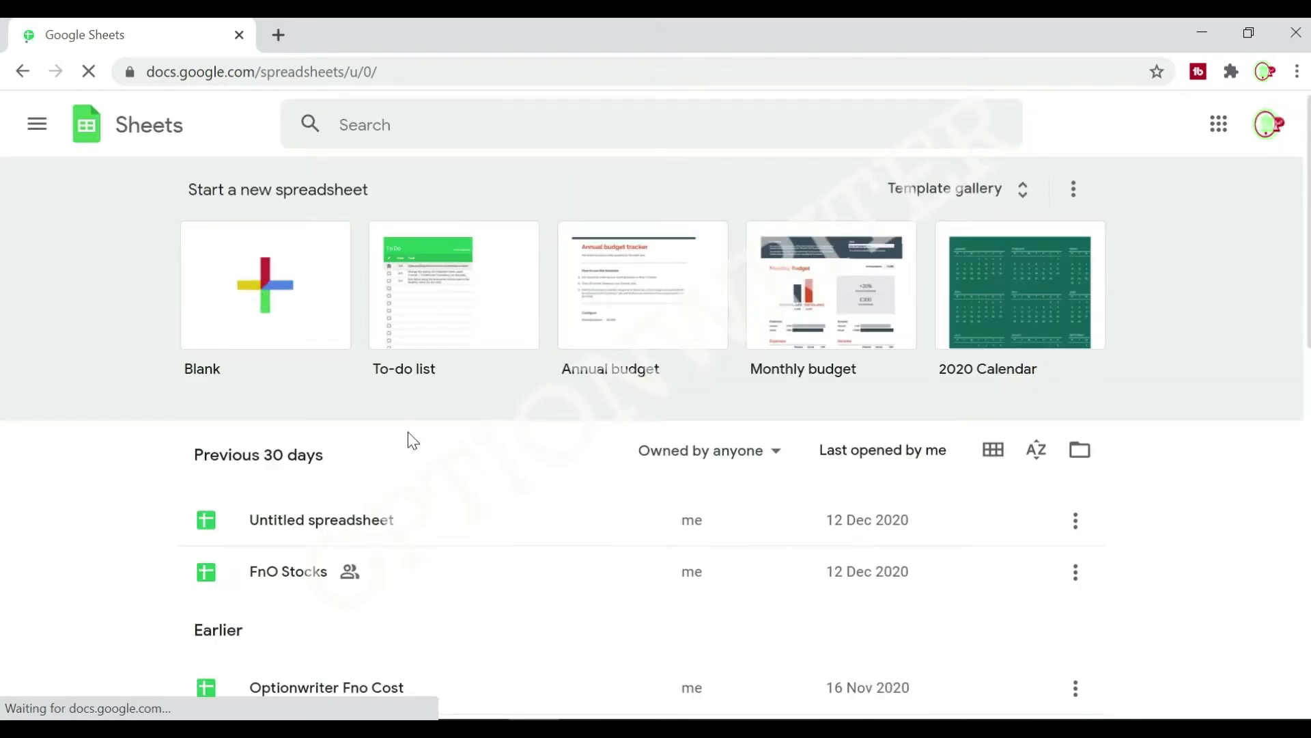
scroll(430, 563, down, 5)
scroll(439, 565, down, 8)
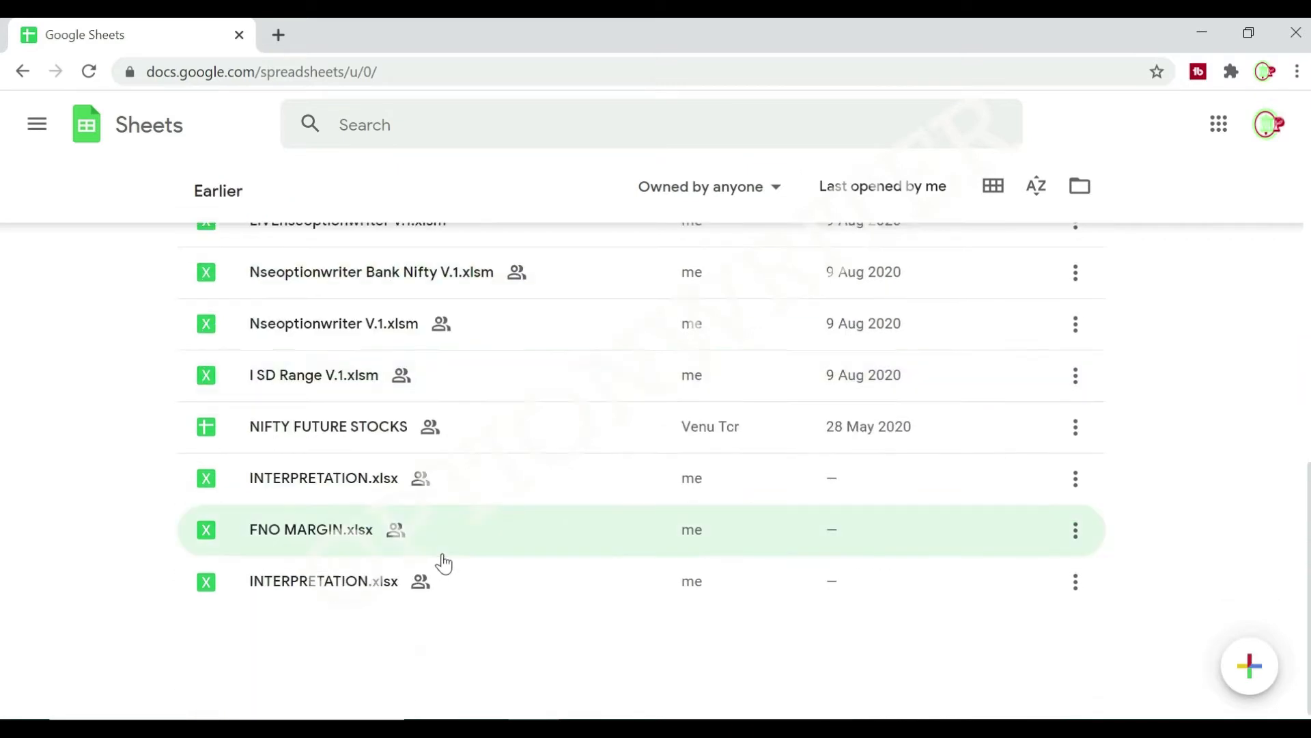
scroll(448, 556, up, 10)
scroll(452, 556, up, 3)
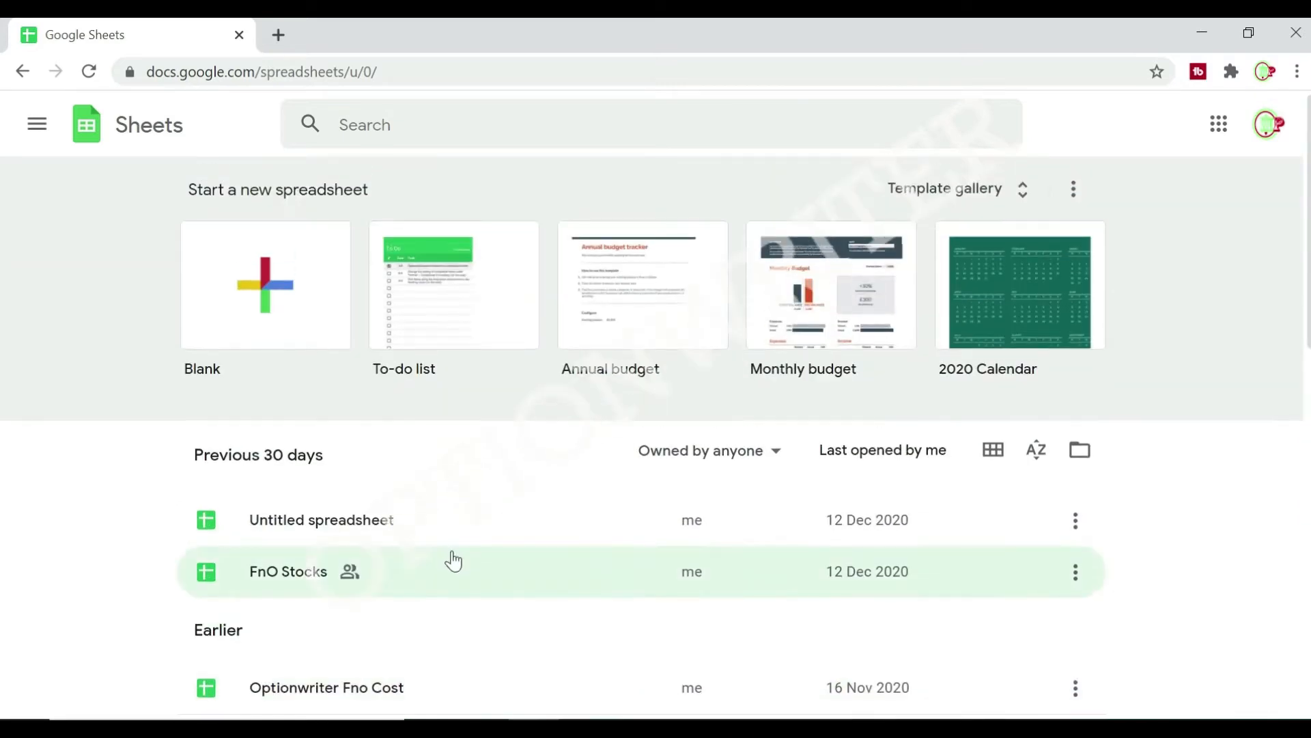
click(265, 304)
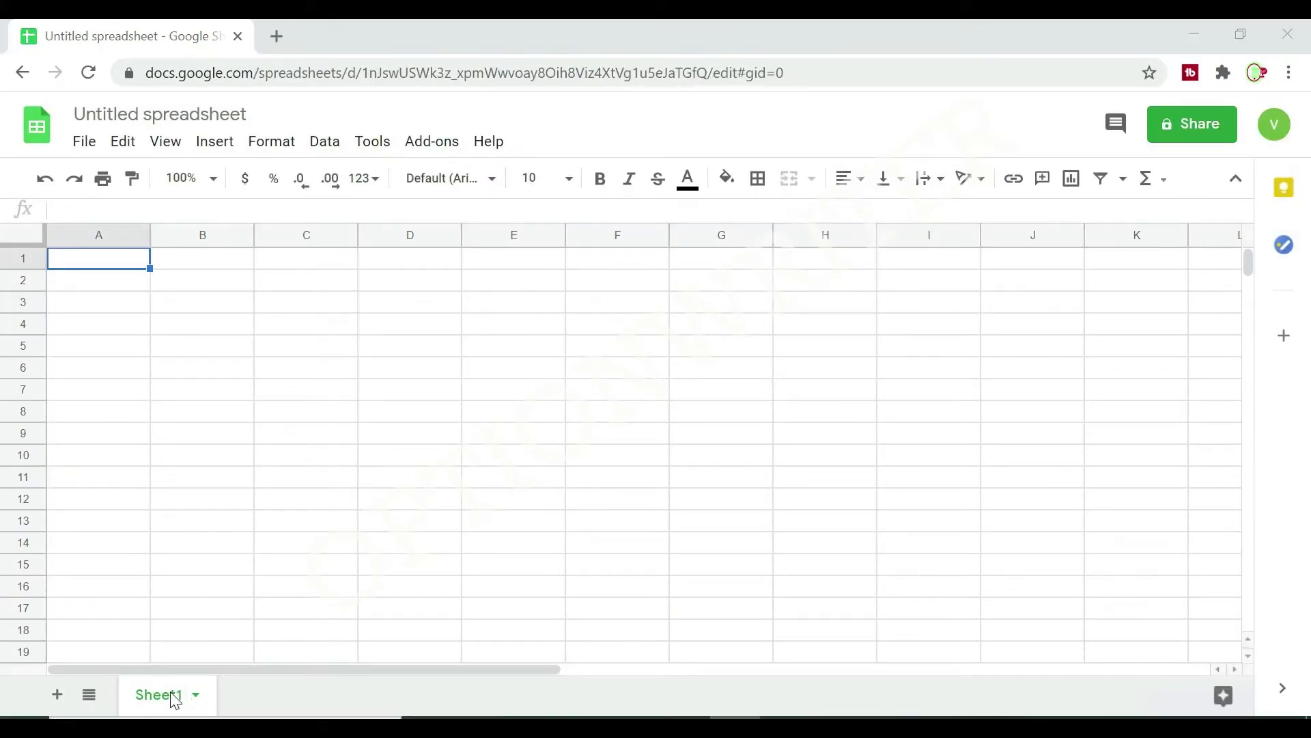
Rename the sheet Sheet1 as FnO.
right_click(167, 694)
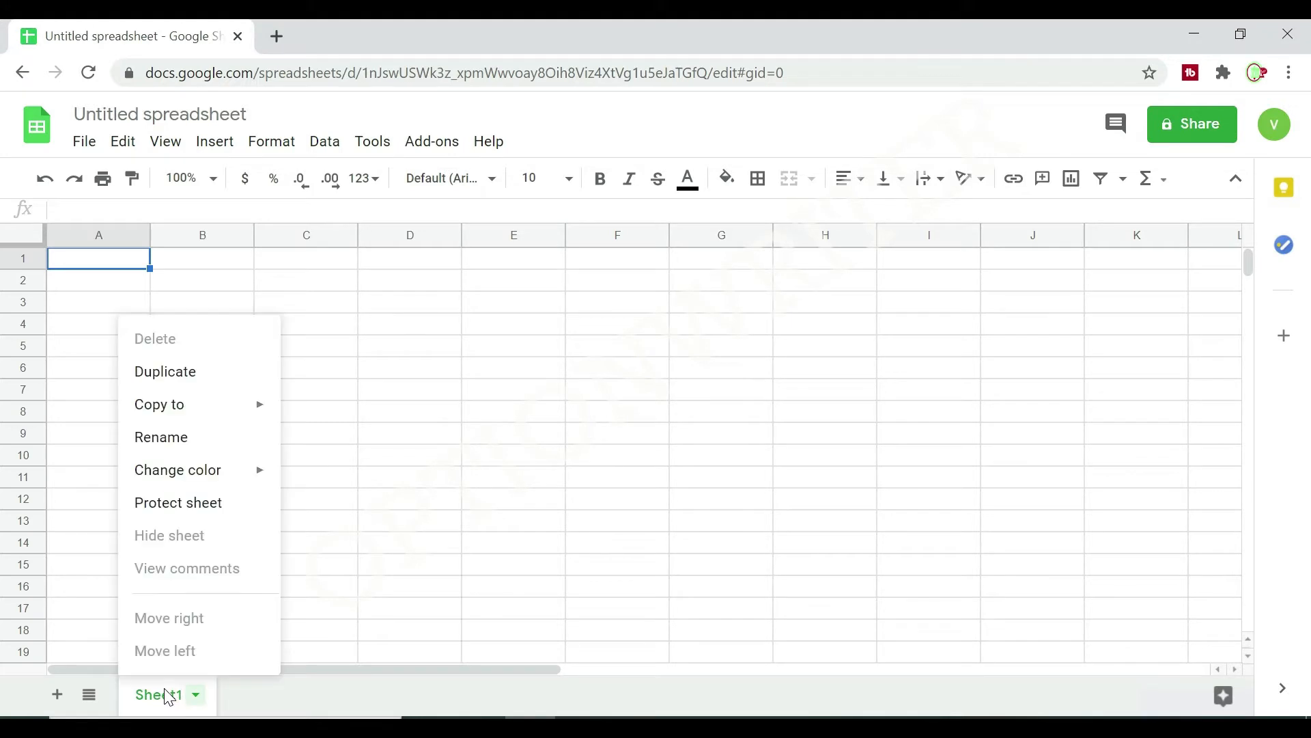
click(183, 437)
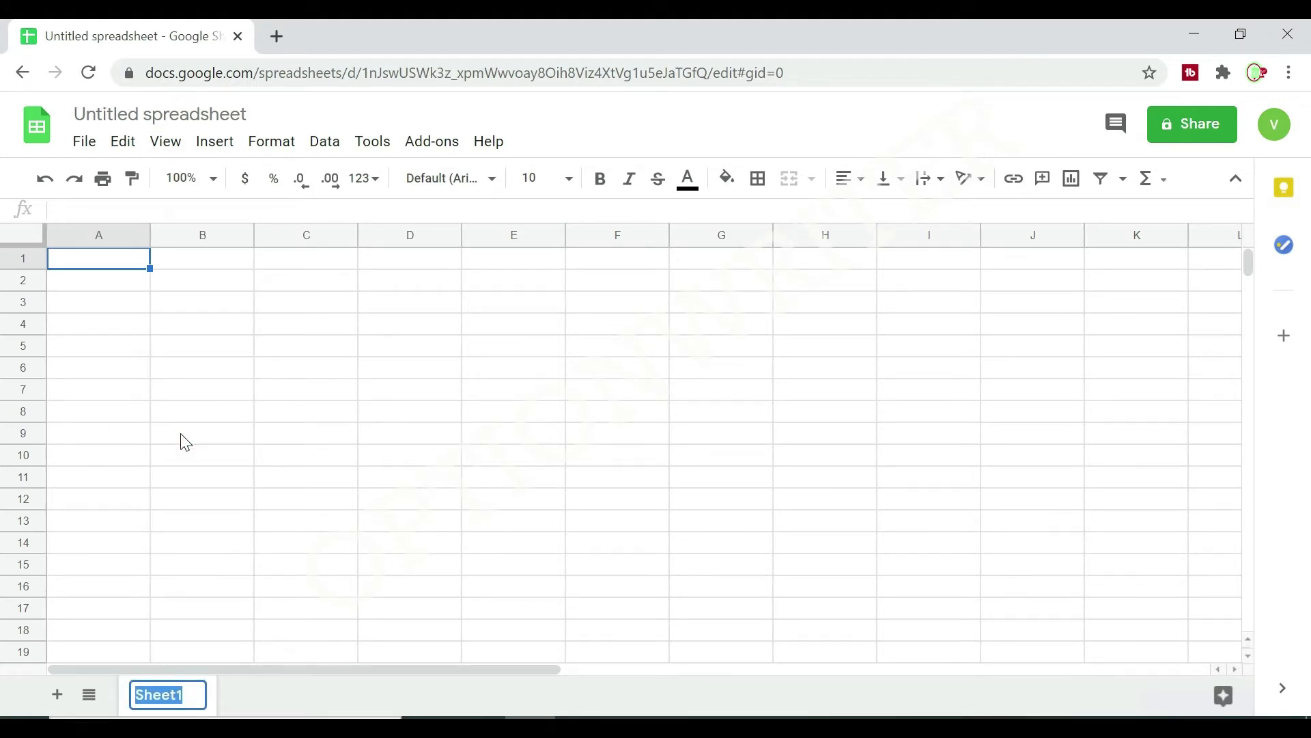
text(FnO)
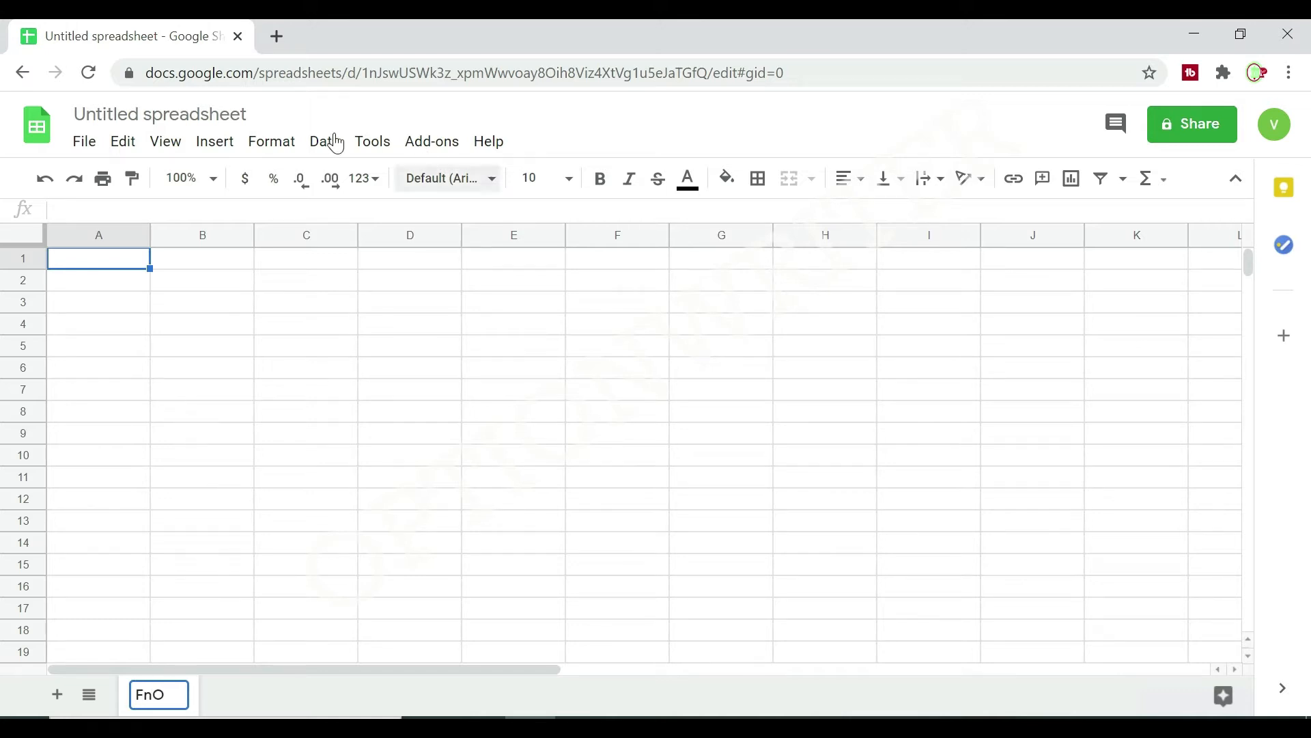
Rename the untitled spreadsheet file as FnO Stocks.
click(75, 114)
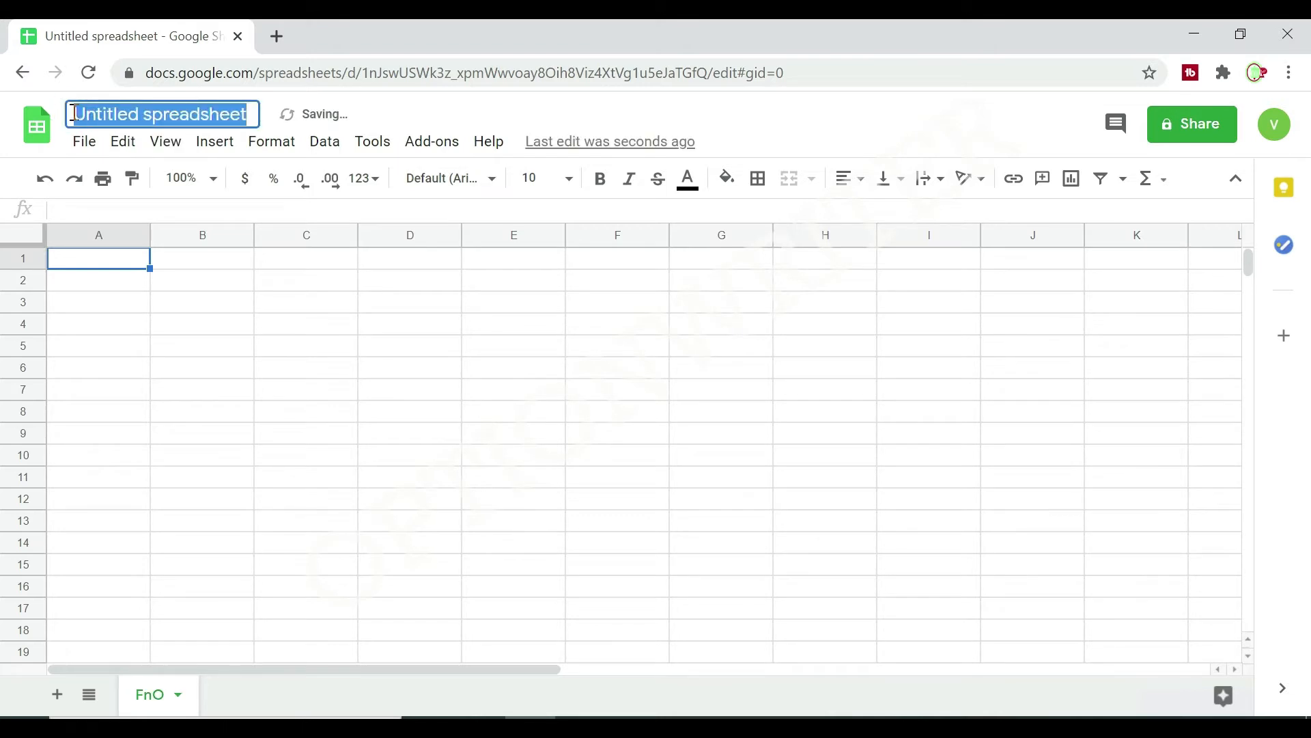
text(FnO)
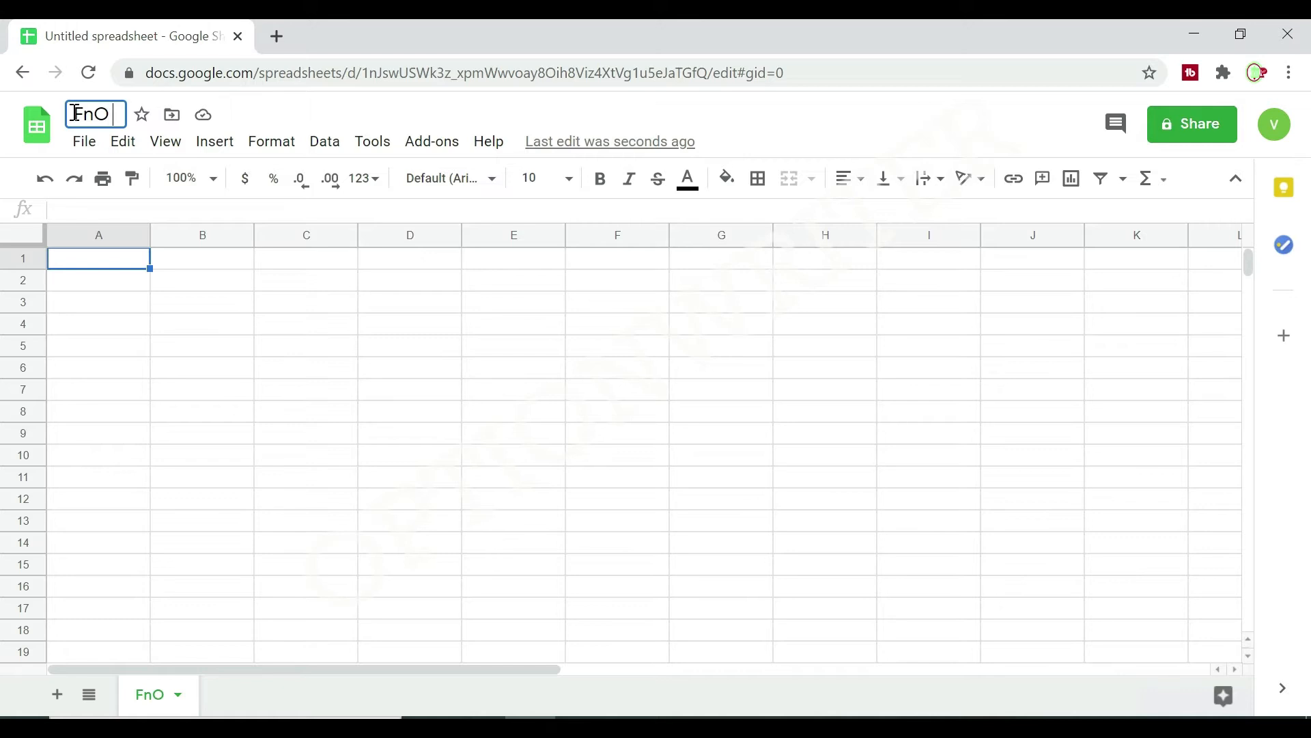
text( Sto)
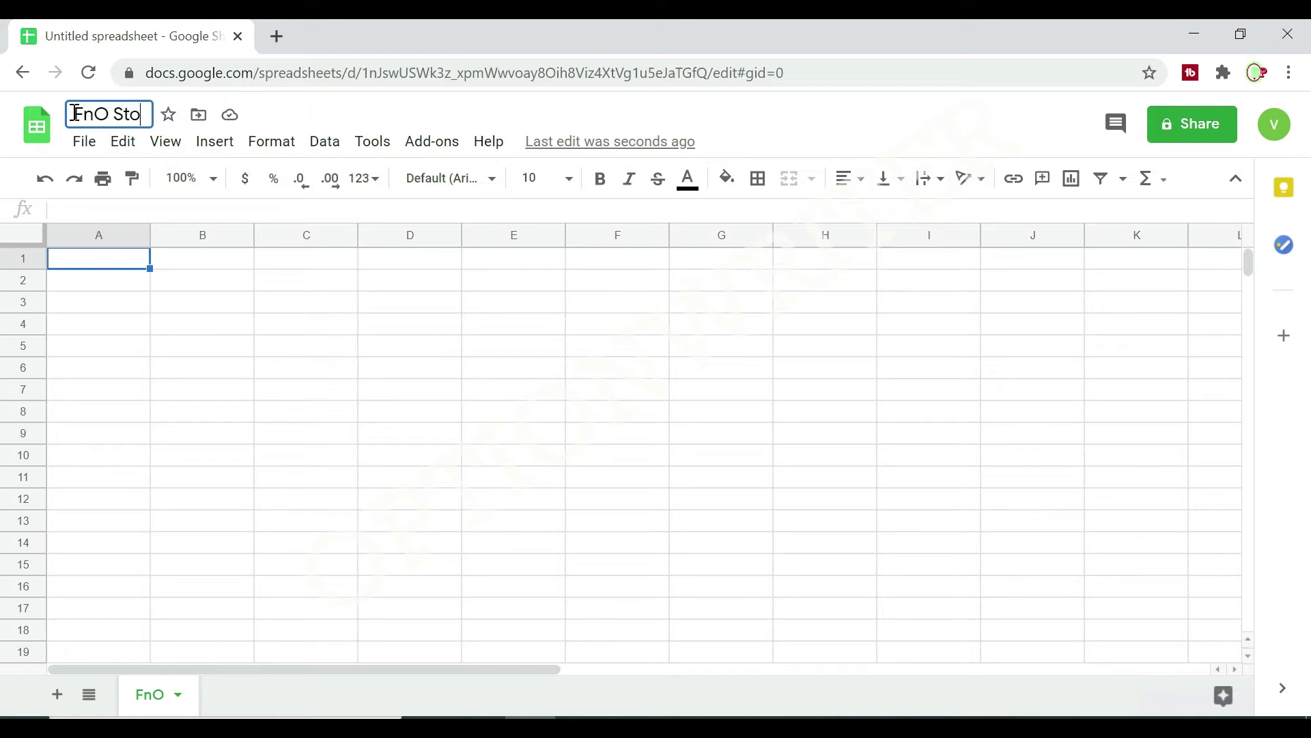
text(ck)
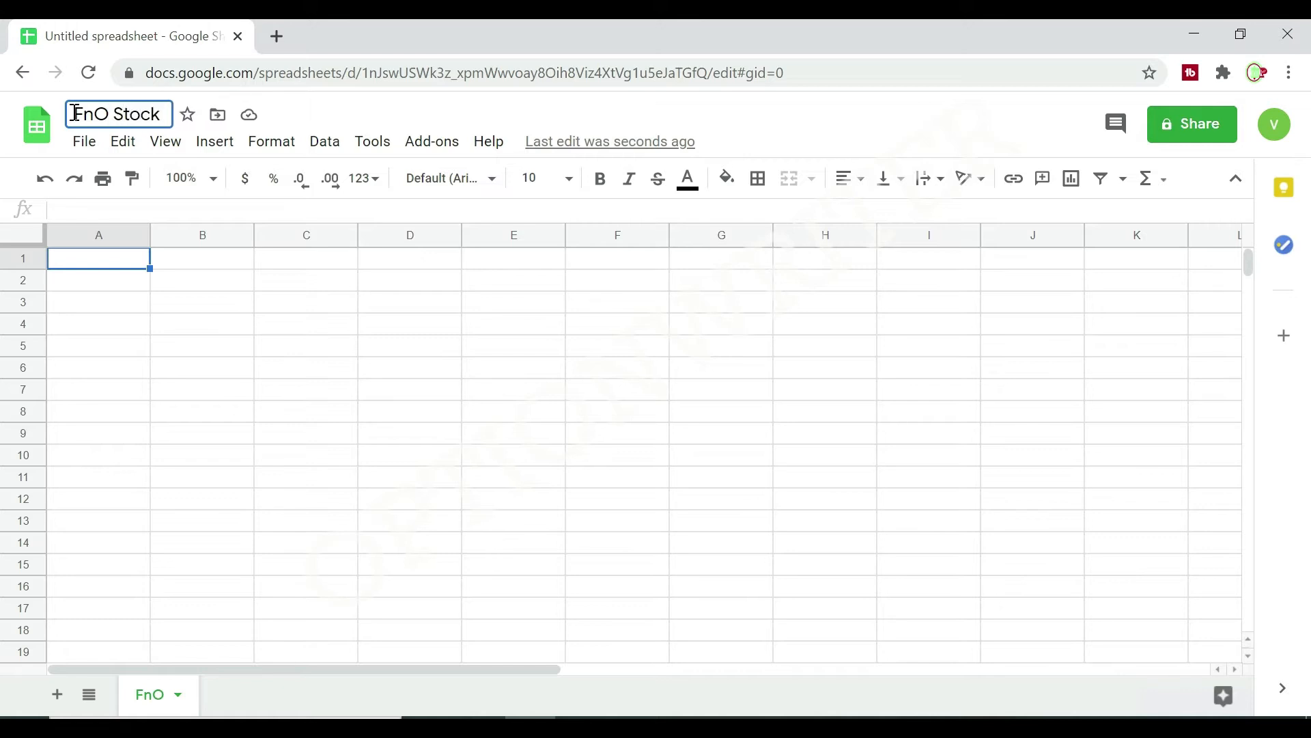
text(s)
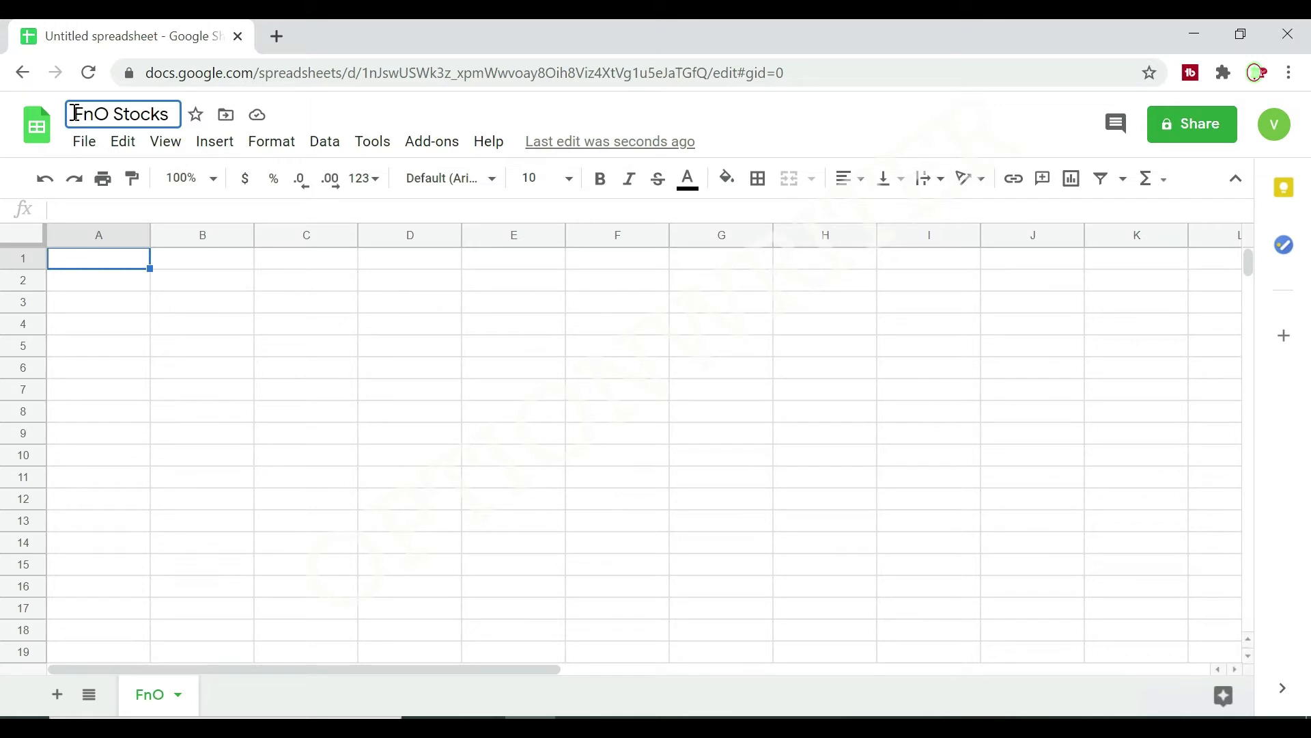
click(405, 438)
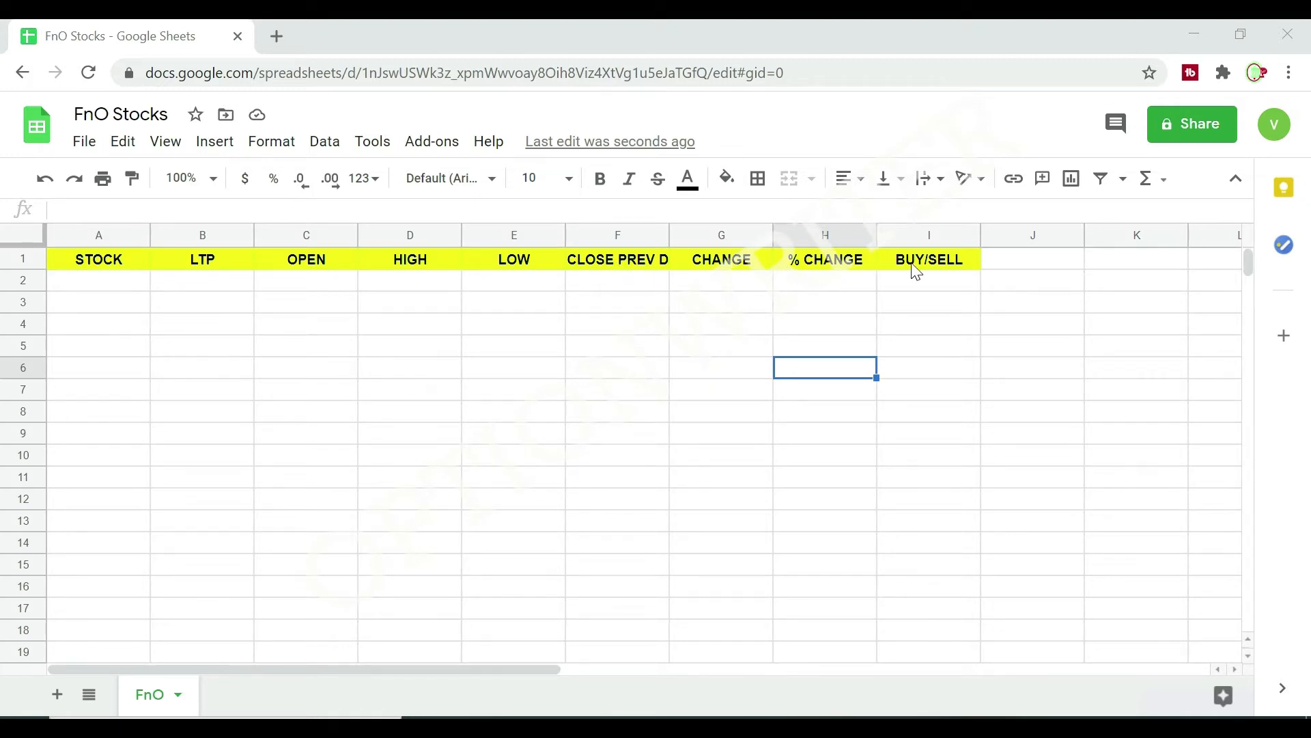
Enter SBIN in cell A2 under the STOCK header.
click(88, 283)
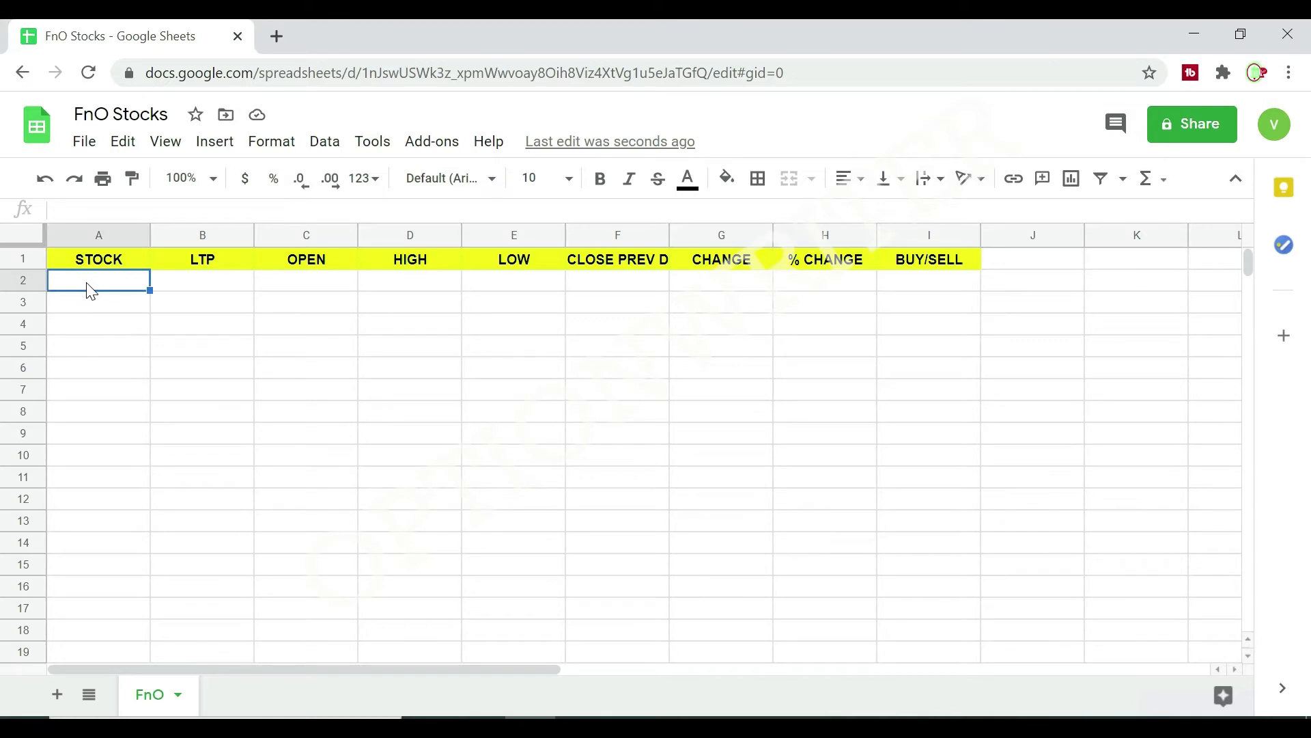
text(SBIN)
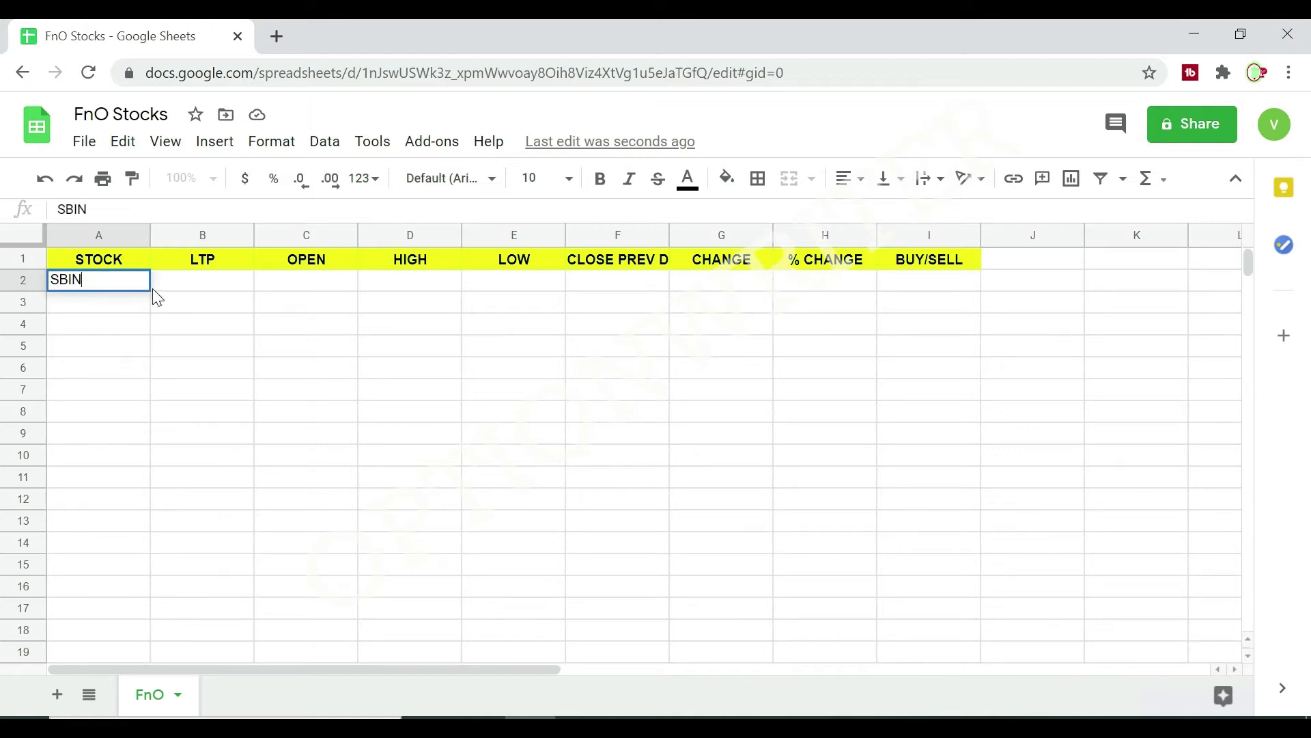
click(183, 280)
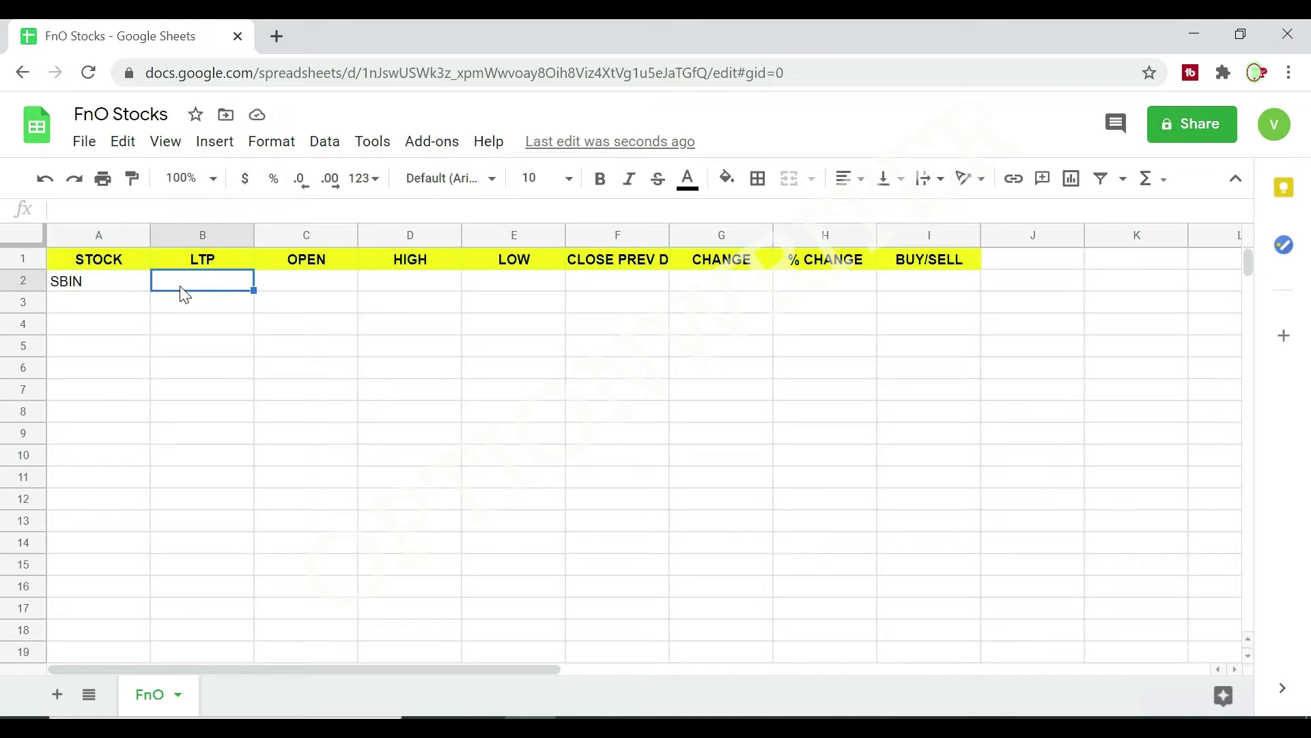
Enter the formula =GOOGLEFINANCE("NSE:"&A2,"PRICE") in cell B2 under the LTP header.
text(=)
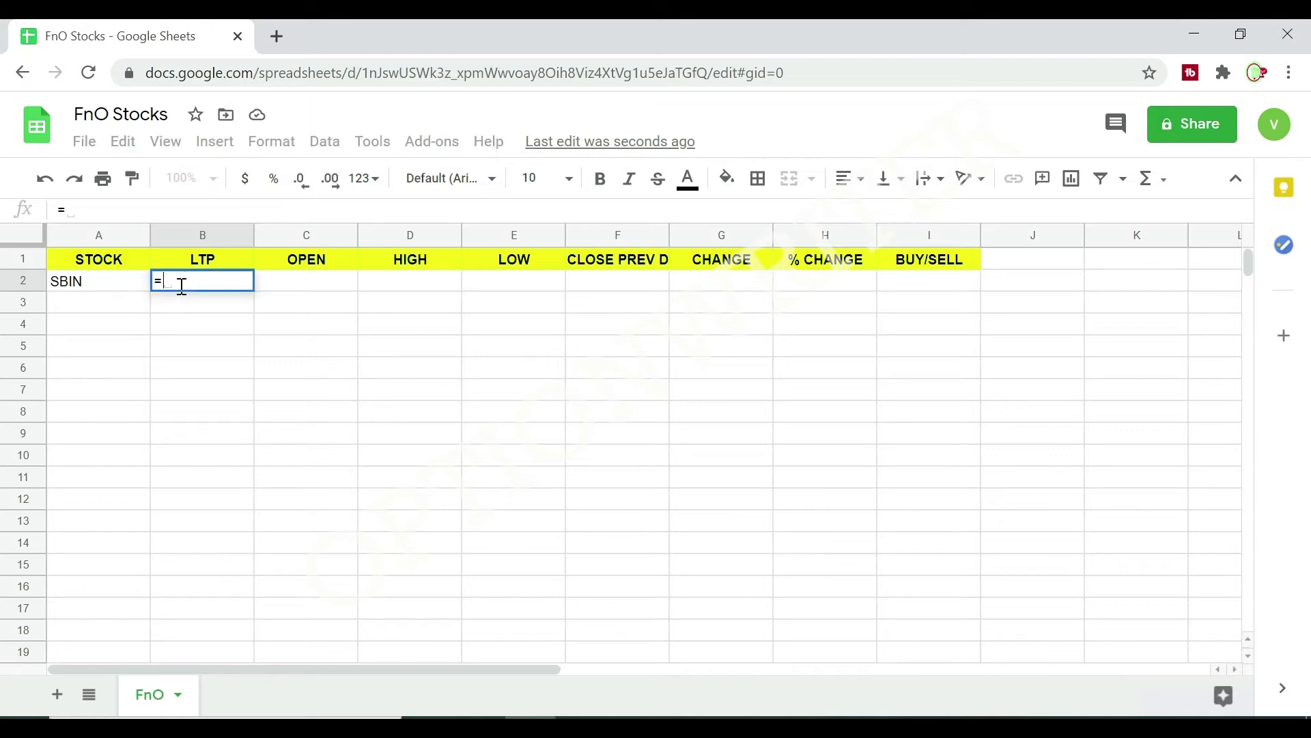
text(GOOG)
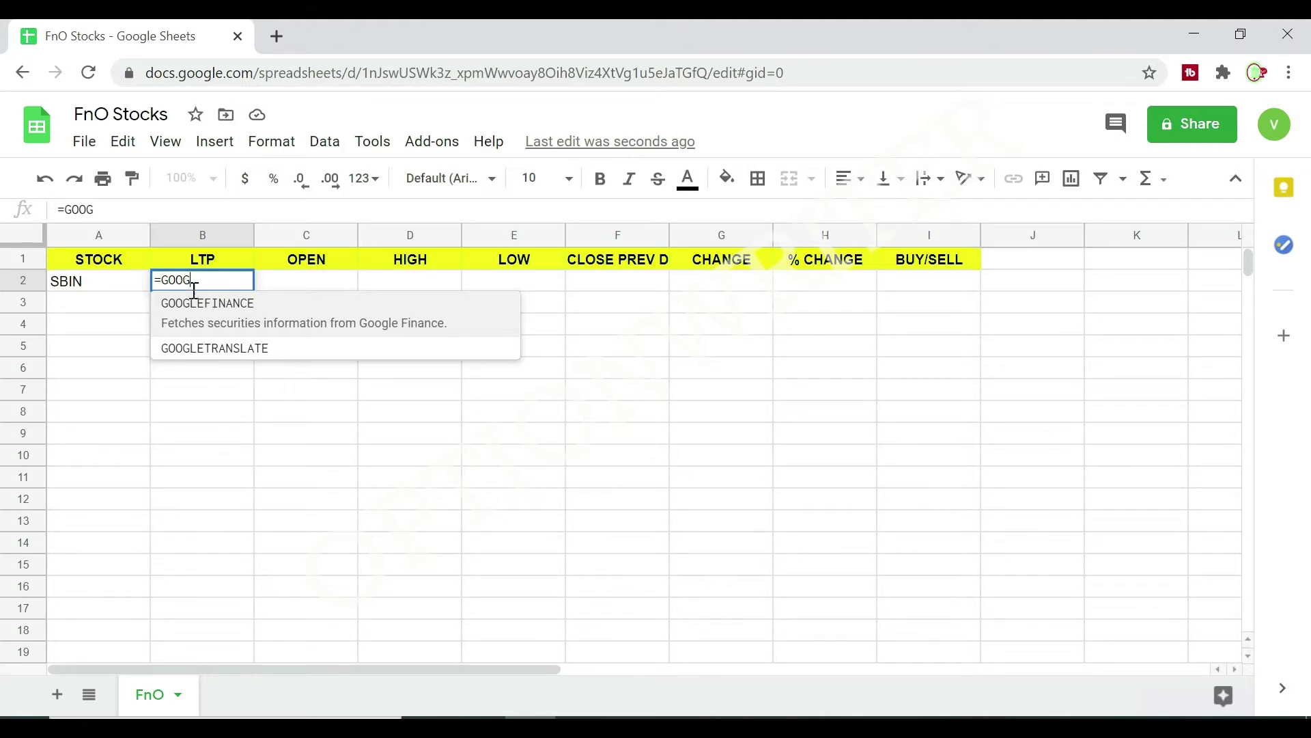
click(188, 309)
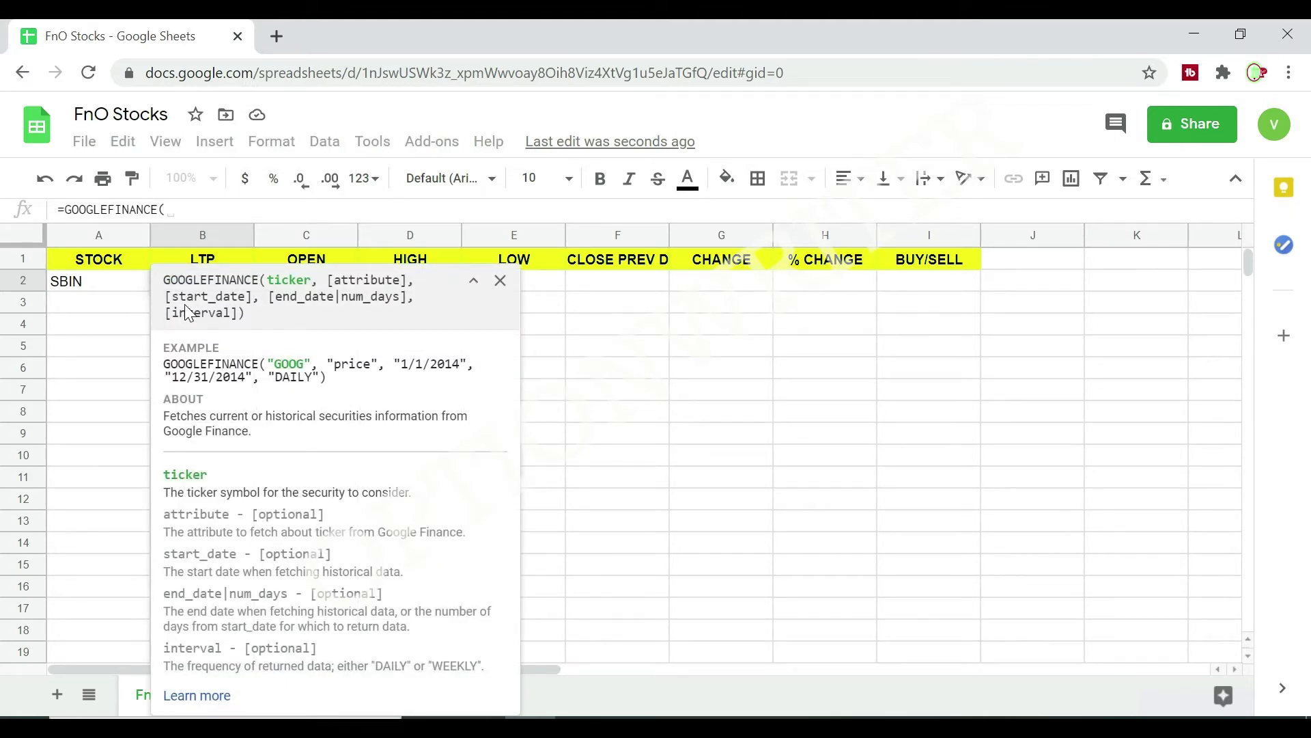
text(")
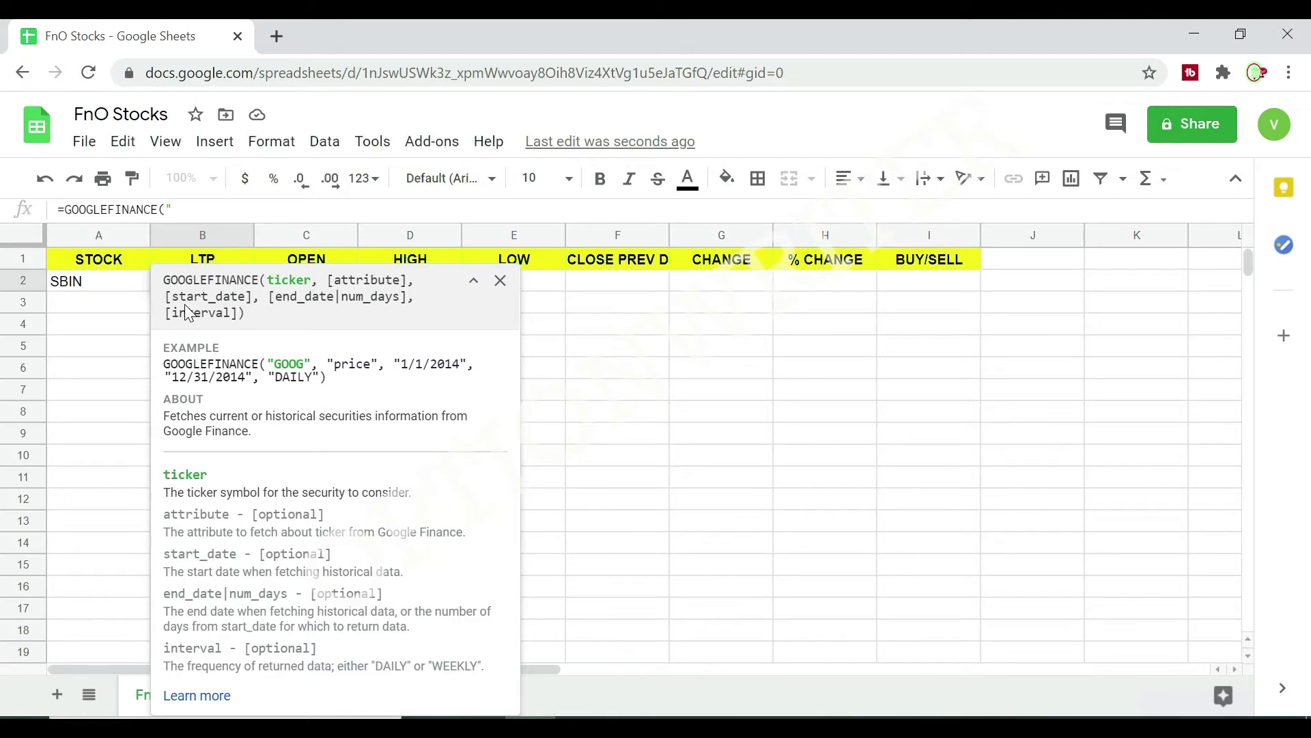
text(NSE:")
text(&)
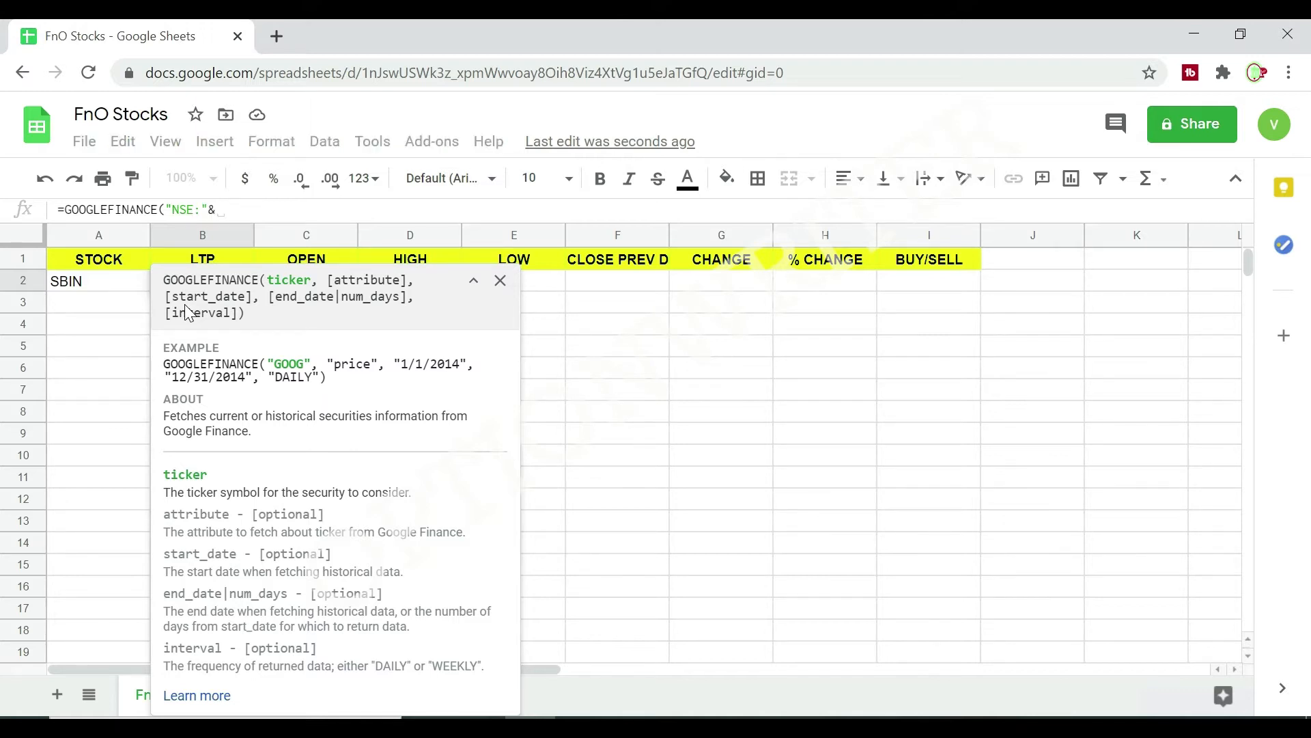
click(78, 288)
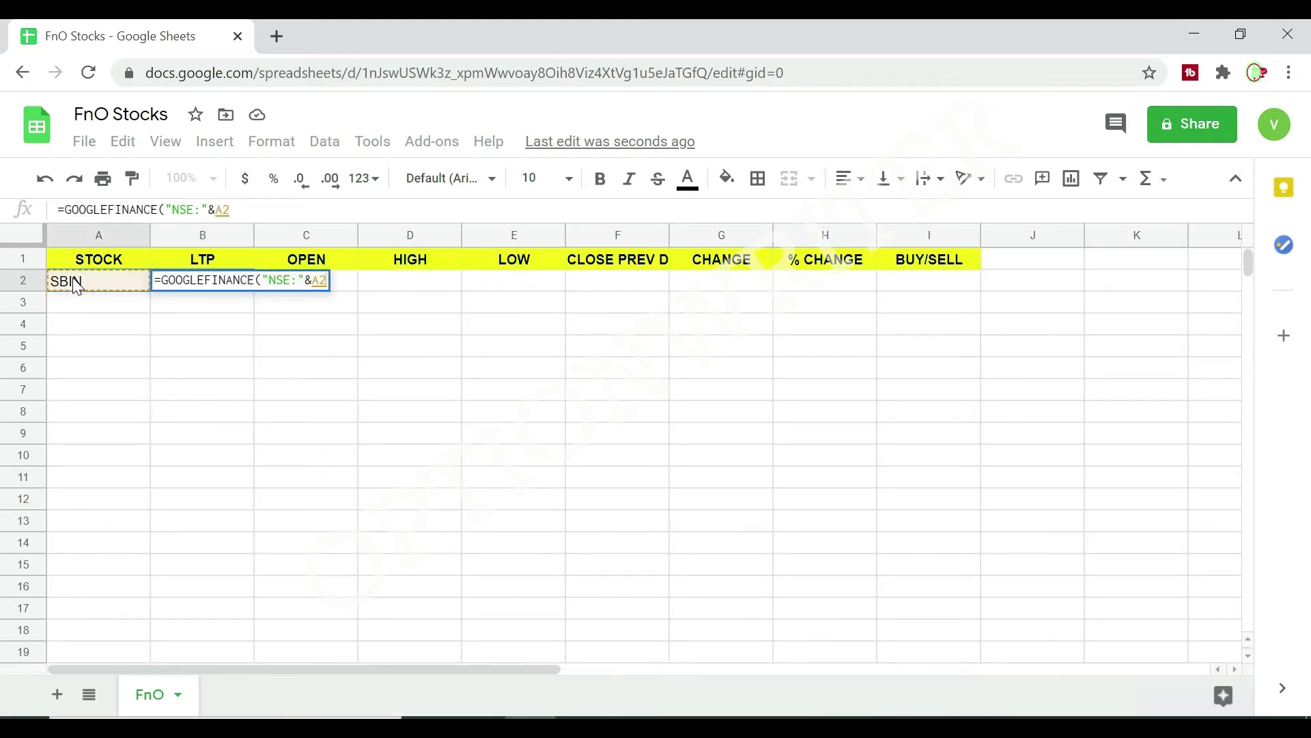
text(,)
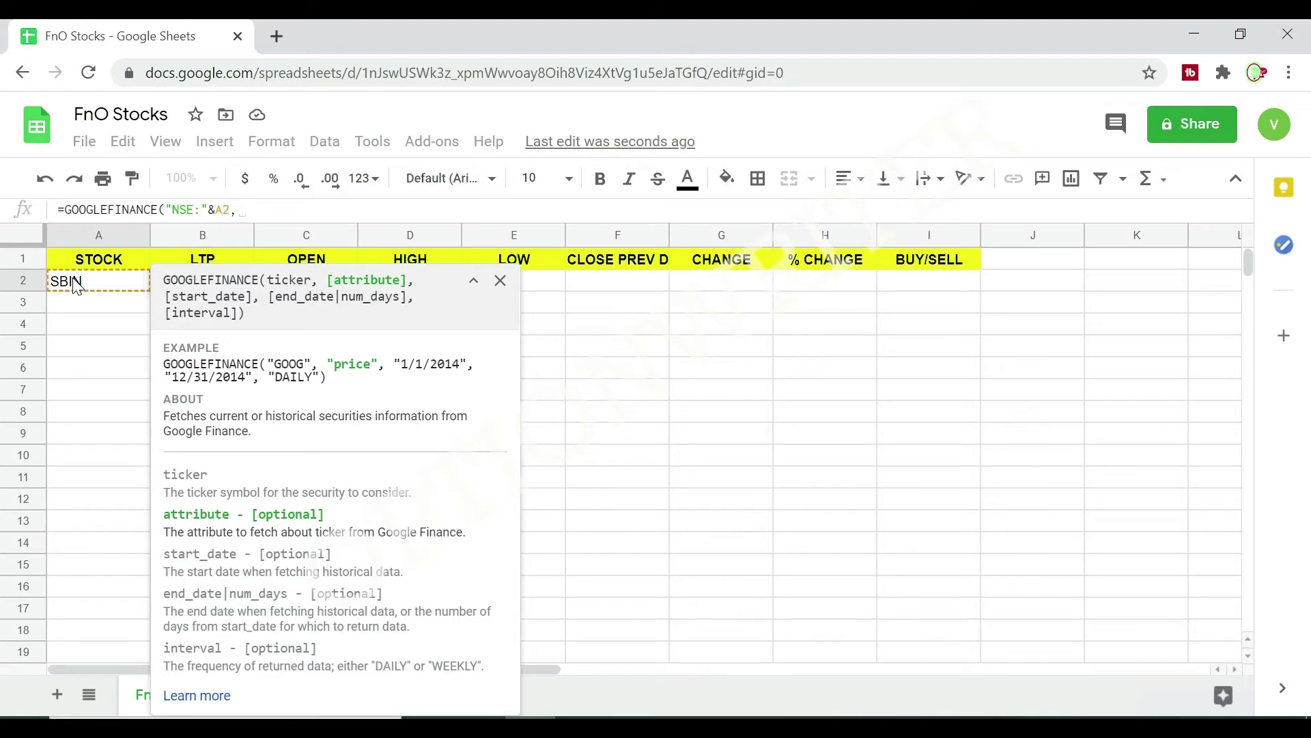
text("PRICE)
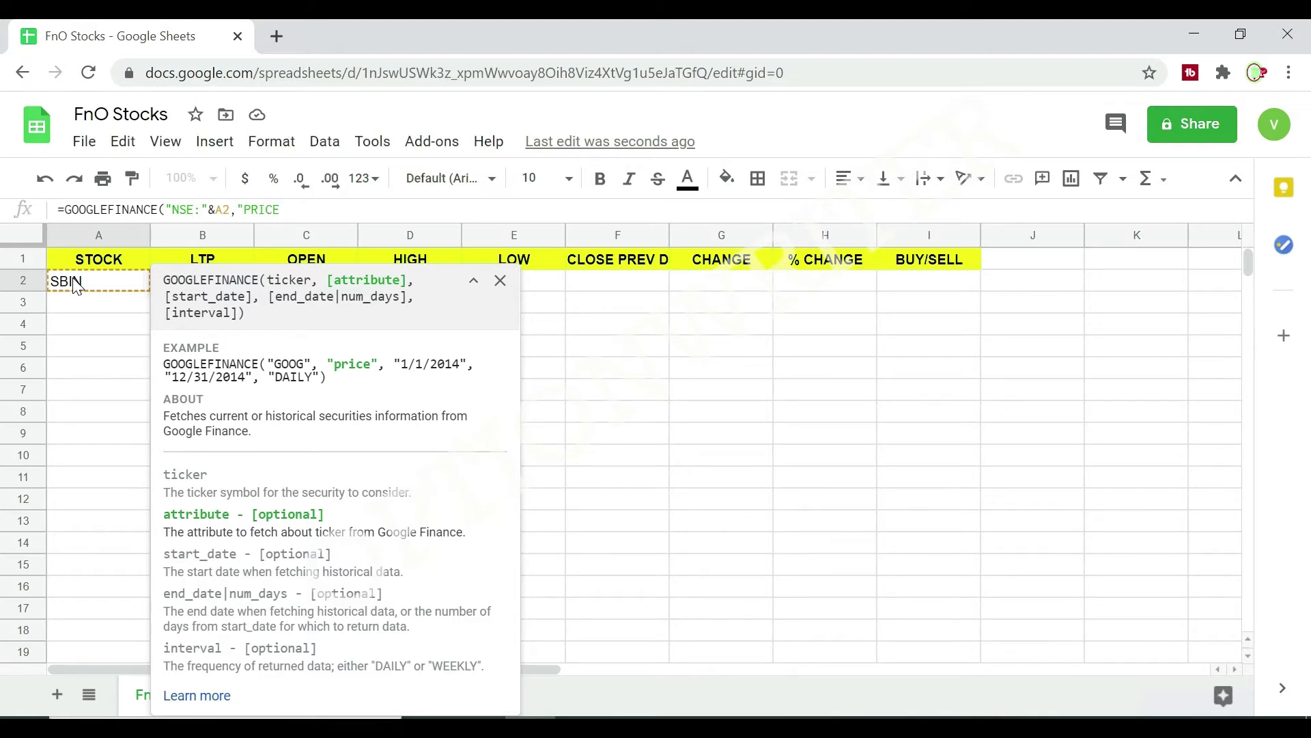
text("))
key(Return)
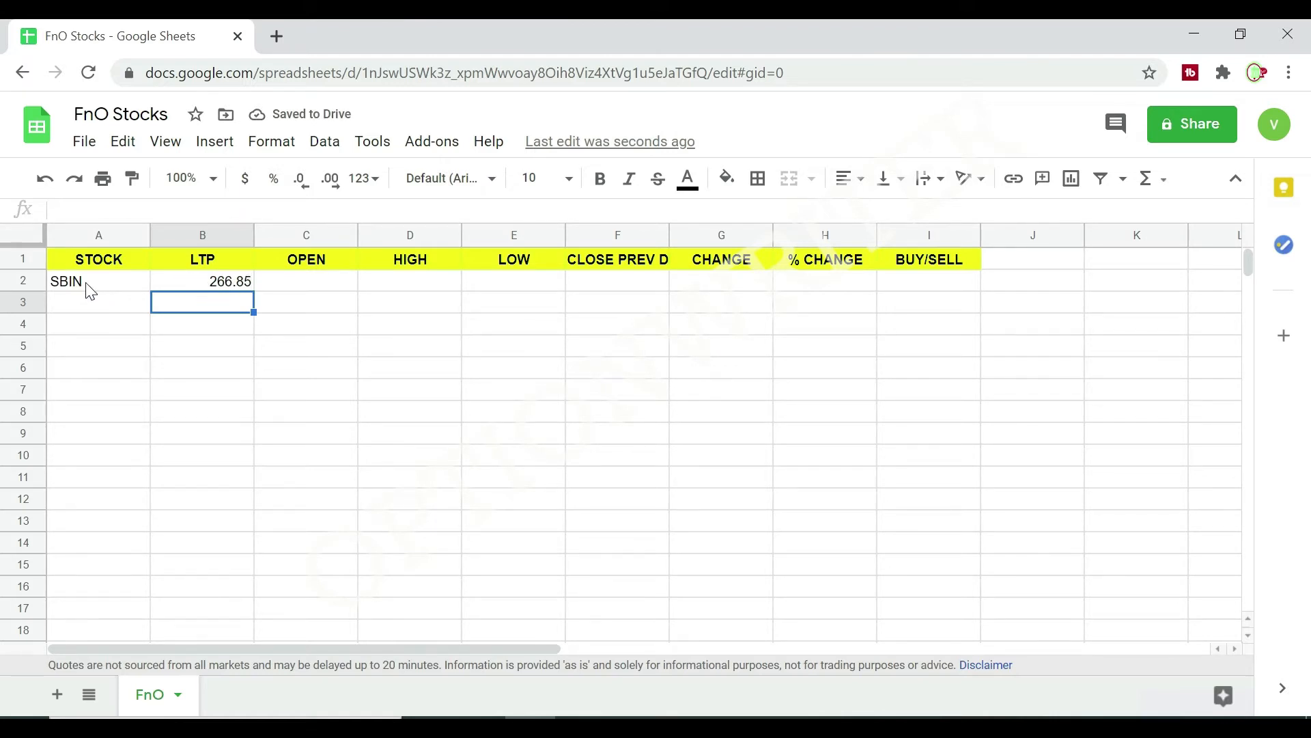
Copy the full text of the GOOGLEFINANCE formula in B2, leaving the cell's contents as they are.
click(215, 279)
drag(295, 209, 5, 196)
key(ctrl+c)
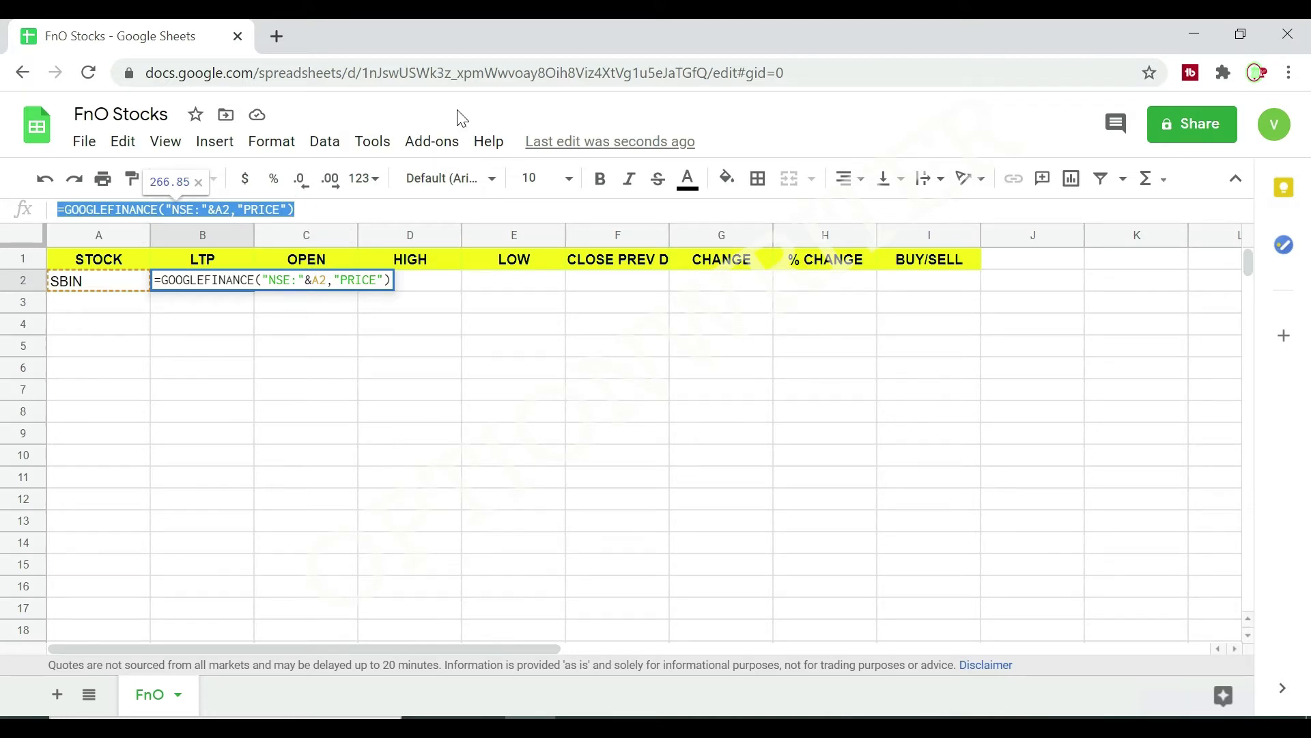
click(320, 214)
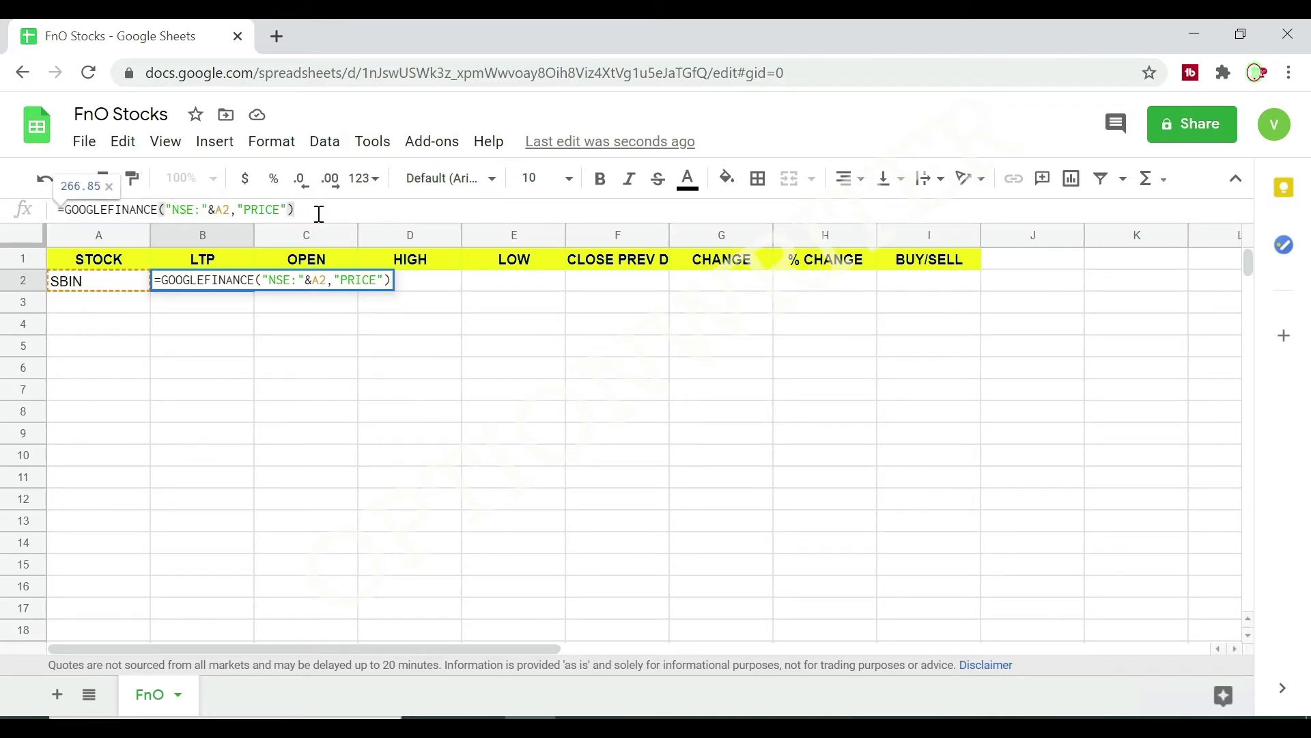
key(Return)
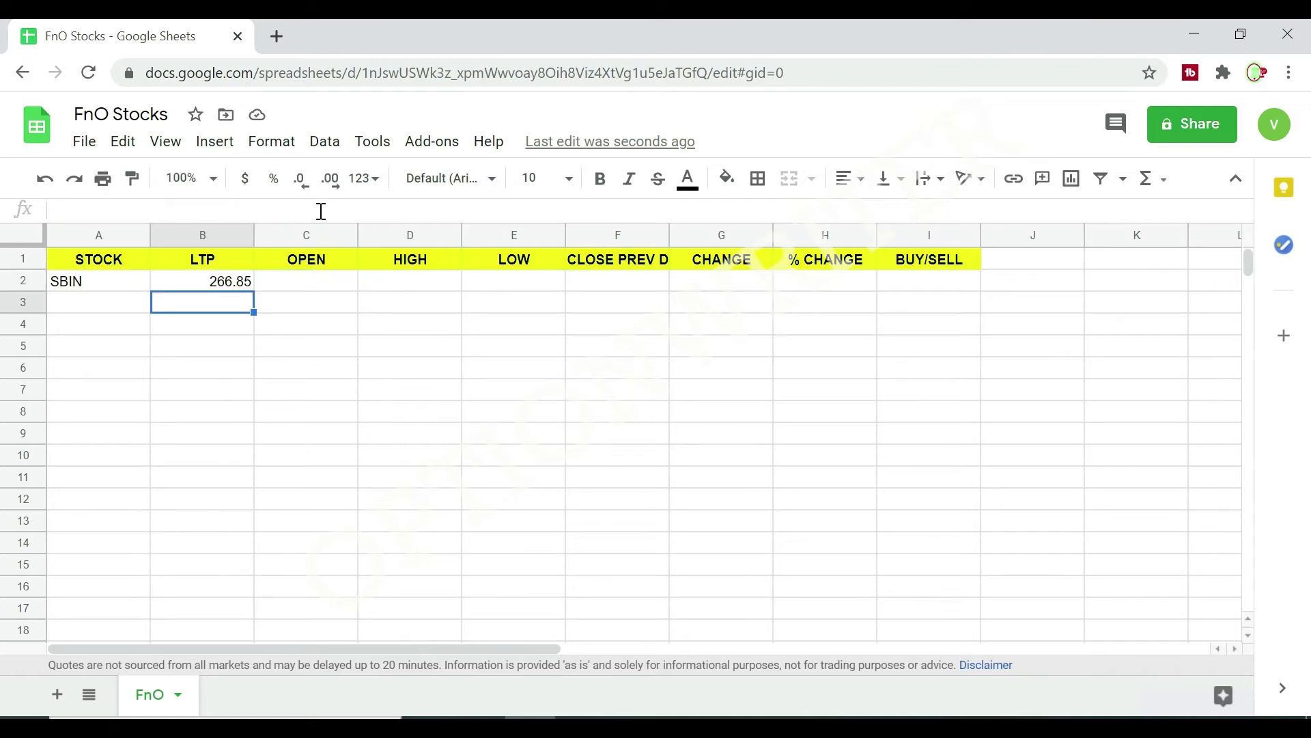
Paste the copied GOOGLEFINANCE formula into C2, D2, E2 and F2, under OPEN, HIGH, LOW and the previous close.
click(318, 287)
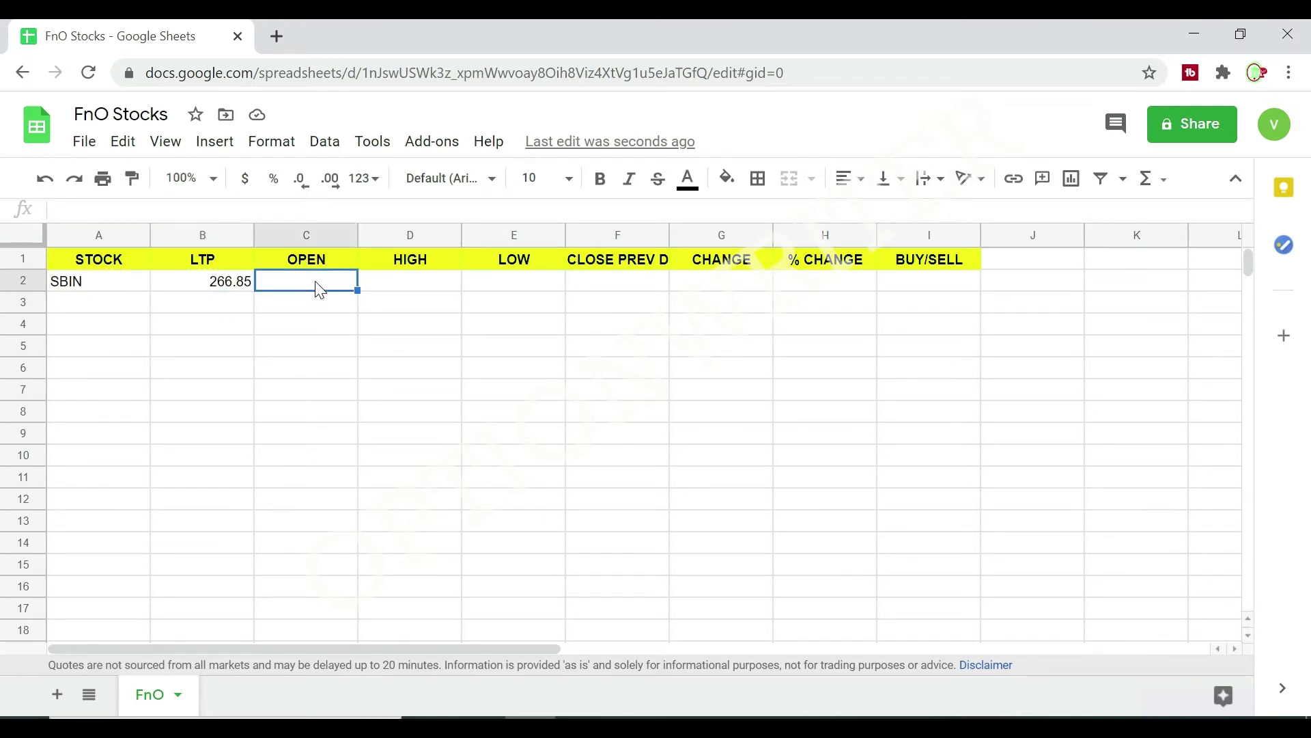
key(ctrl+v)
click(395, 288)
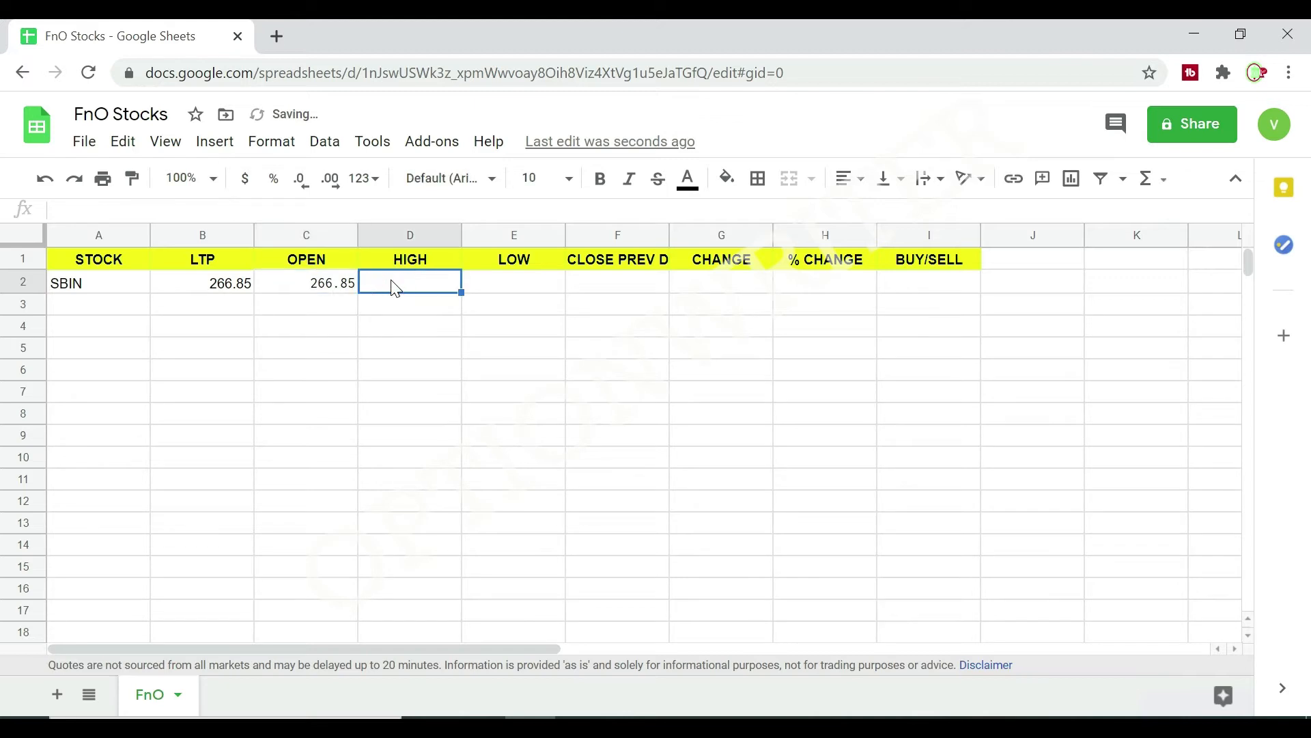
key(ctrl+v)
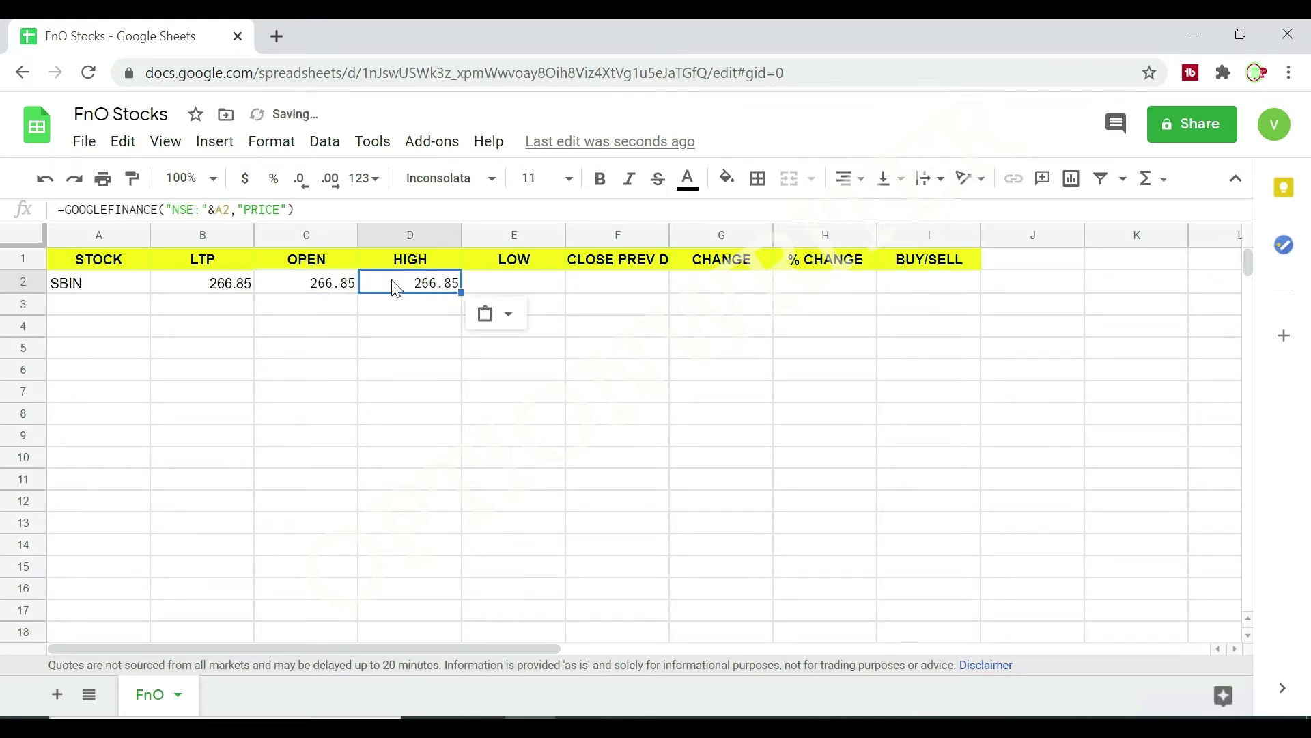
click(519, 276)
key(ctrl+v)
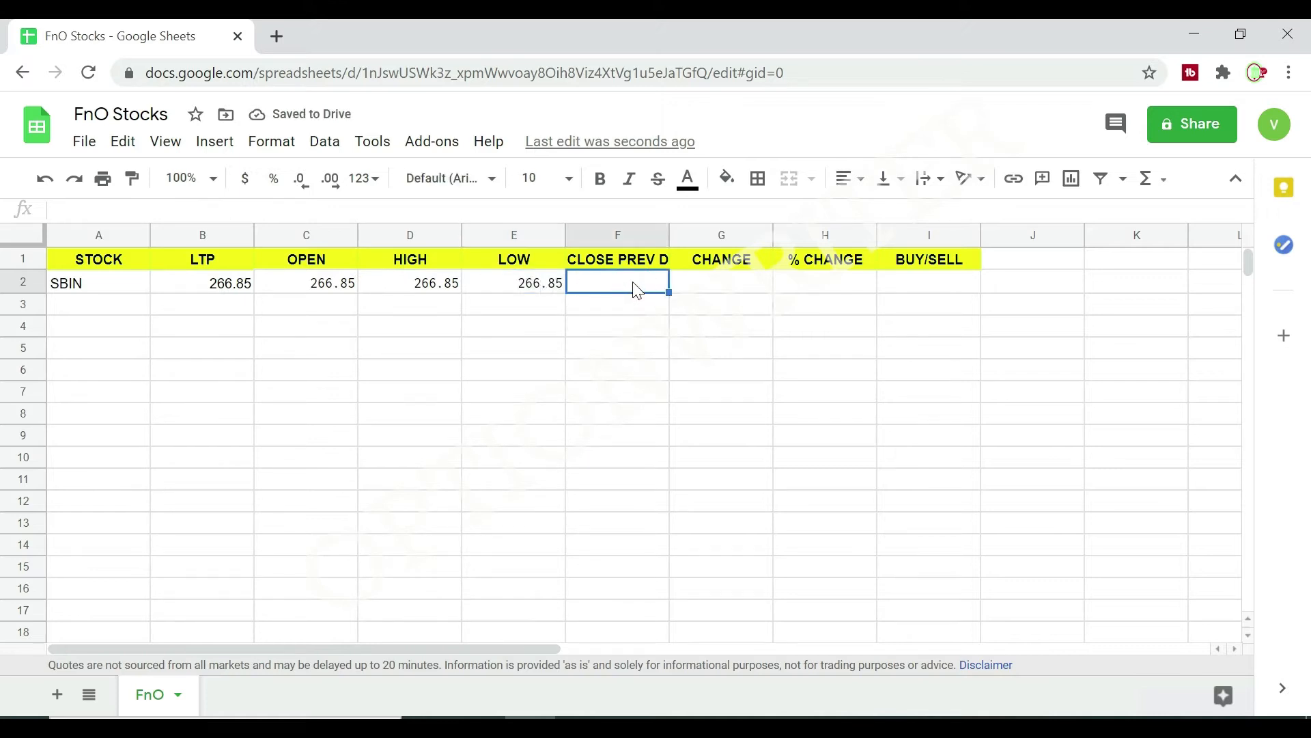
key(ctrl+v)
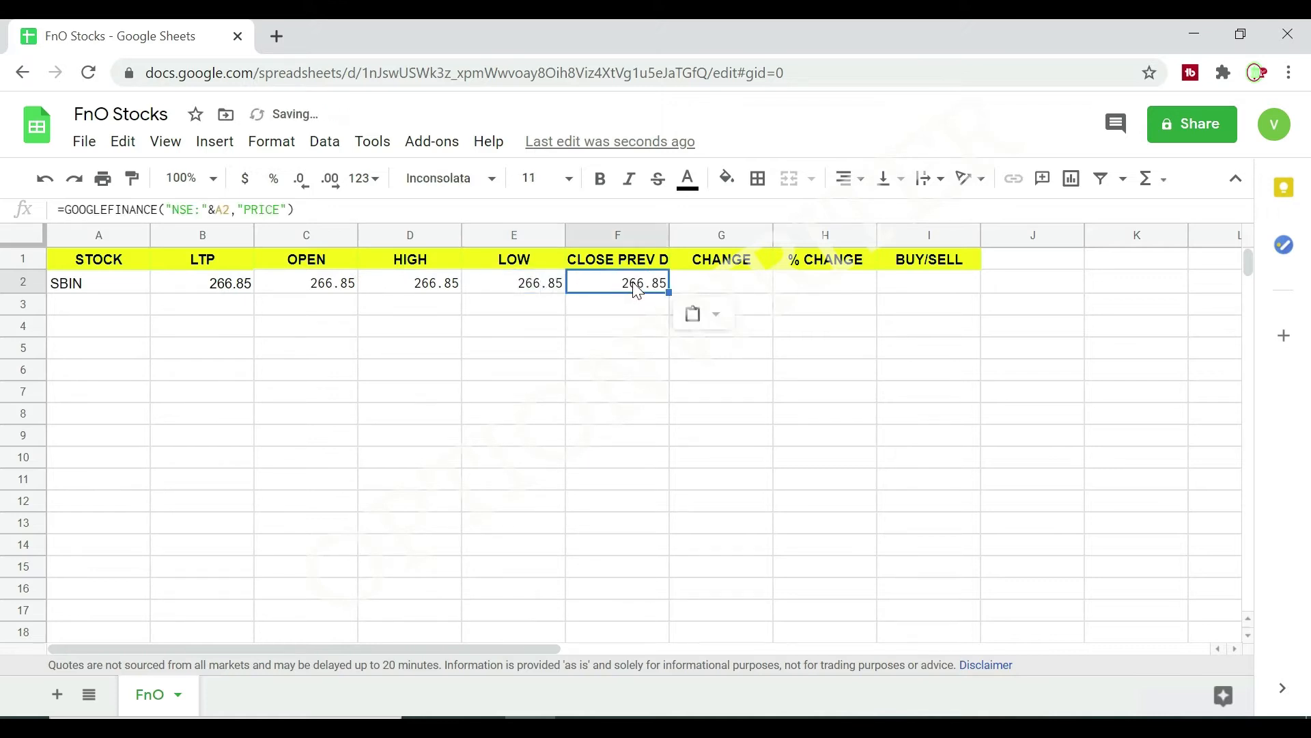
click(705, 282)
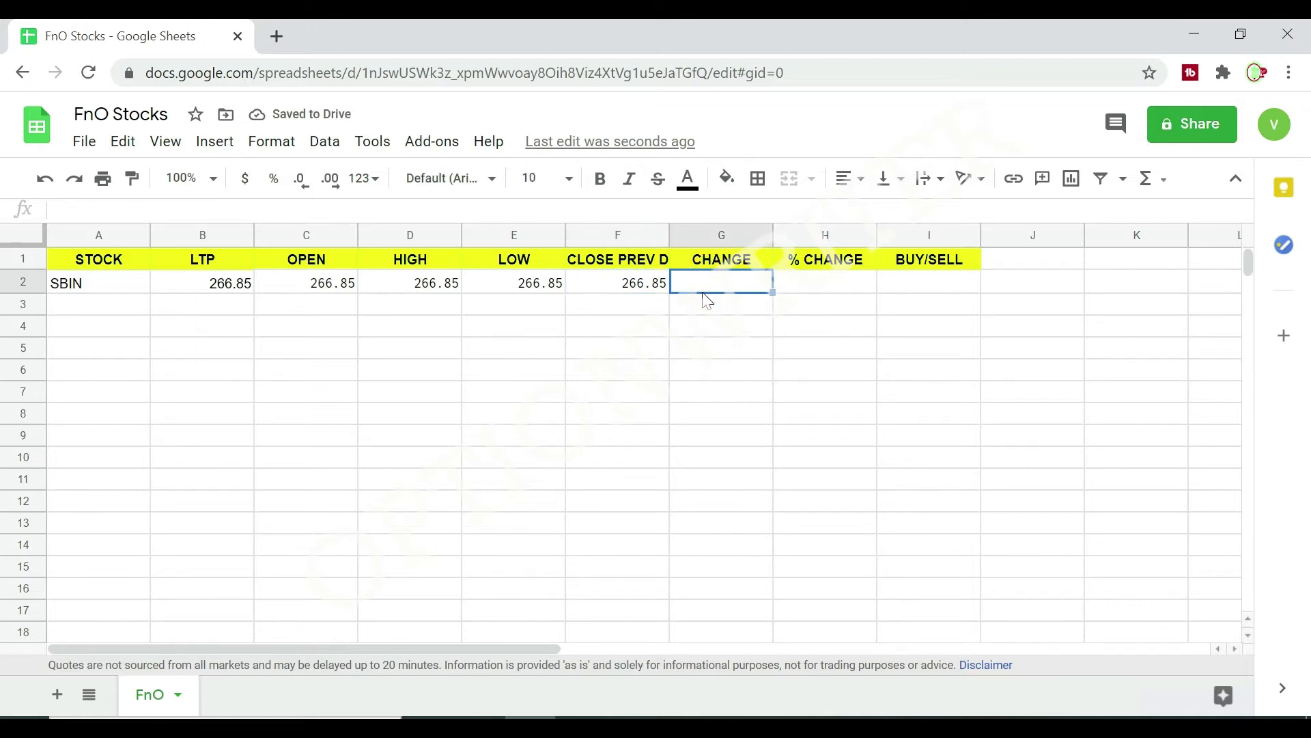
Paste the copied GOOGLEFINANCE formula into G2 and H2, under CHANGE and % CHANGE.
key(ctrl+v)
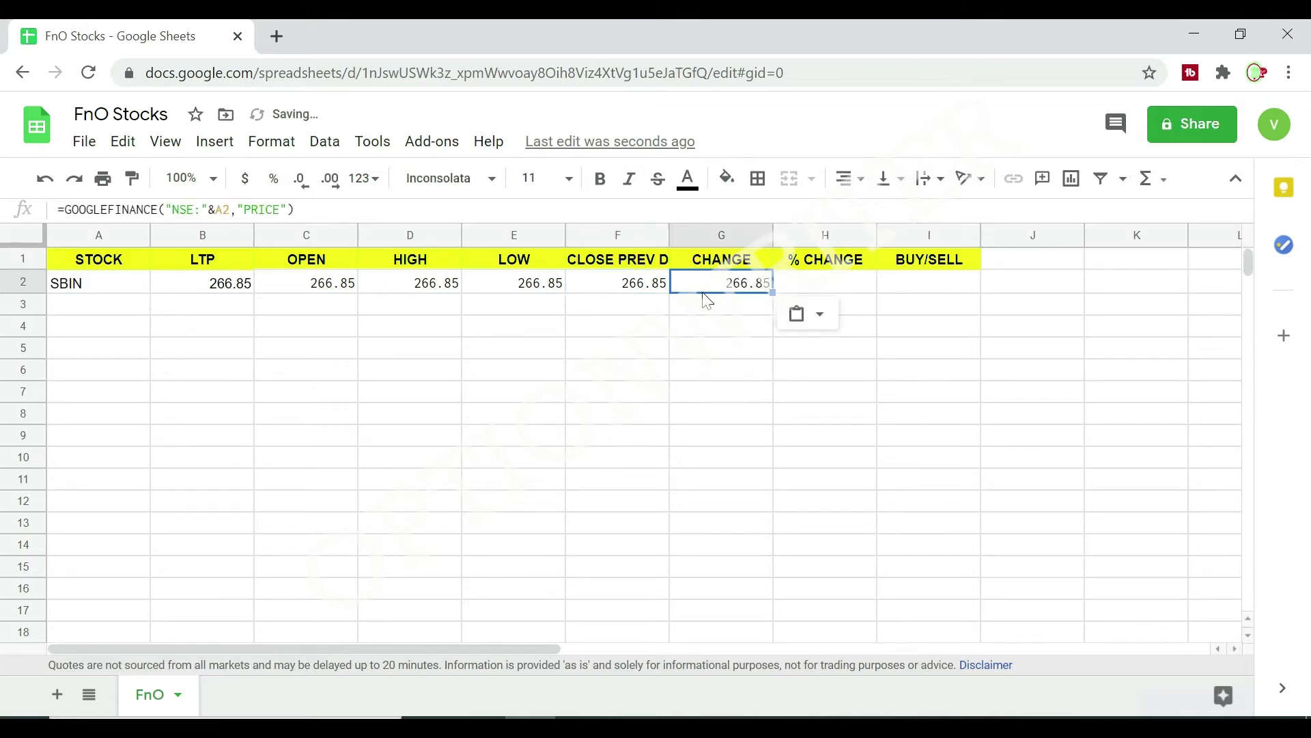
click(828, 291)
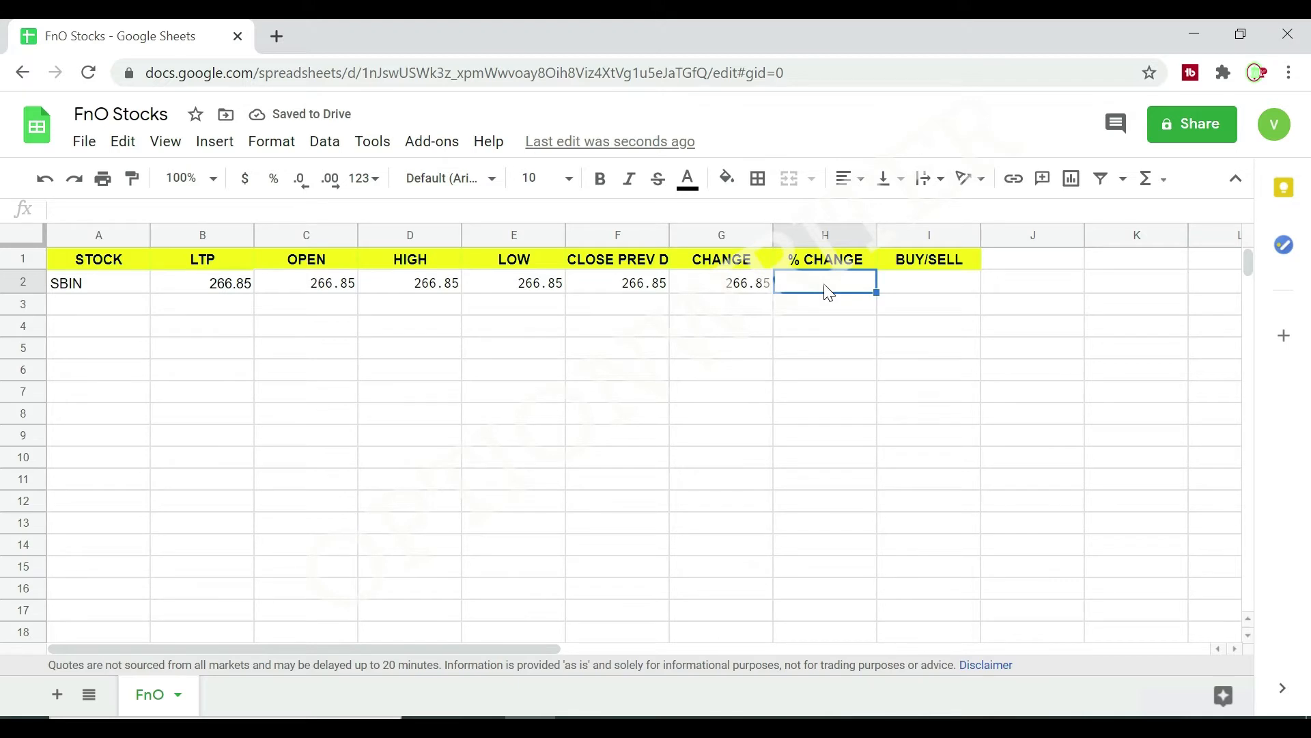
key(ctrl+v)
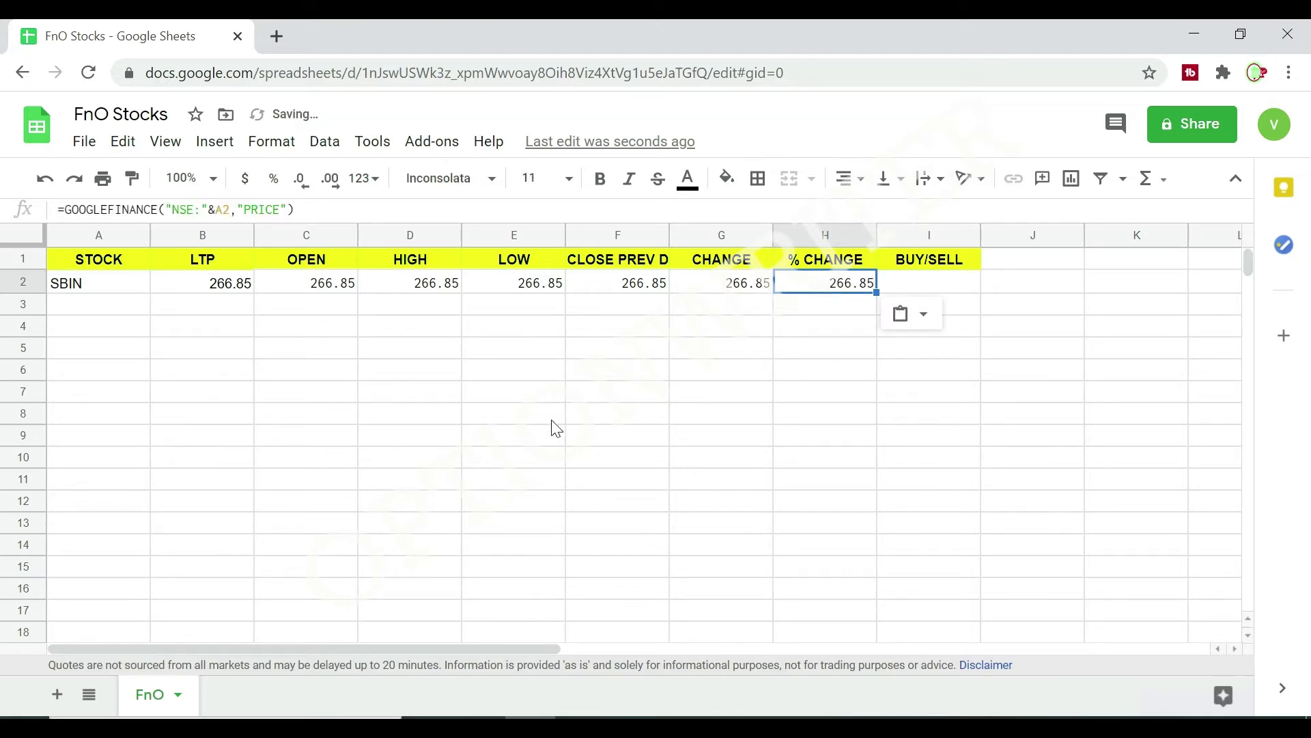
Change the GOOGLEFINANCE attribute in C2, under OPEN, to "PRICEOPEN".
click(315, 288)
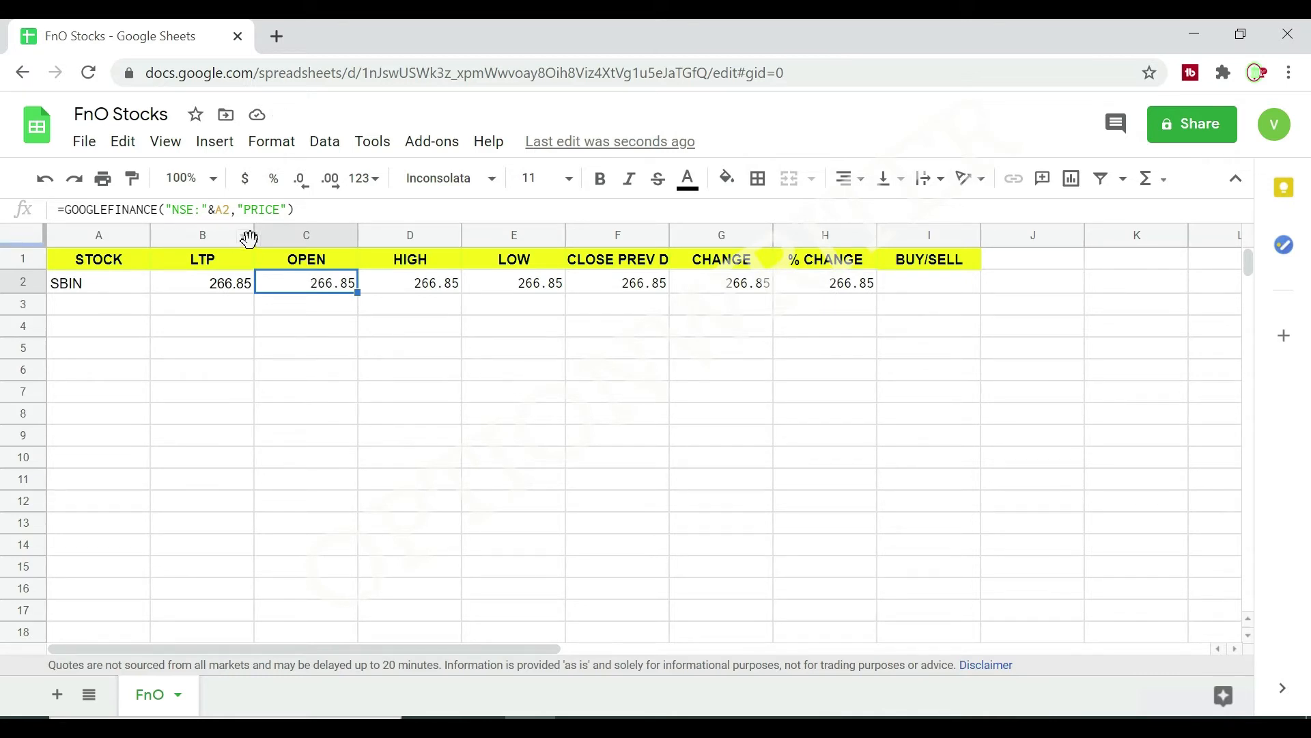
click(281, 208)
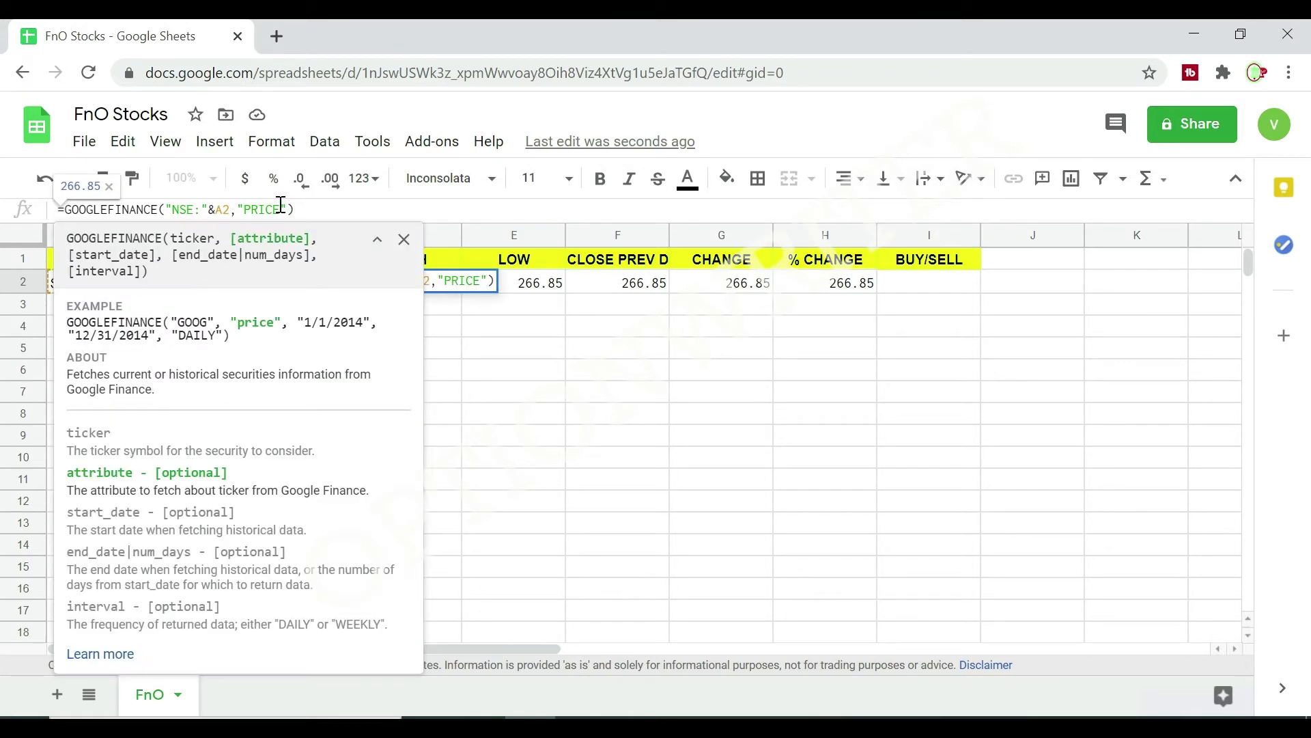
text(OPEN)
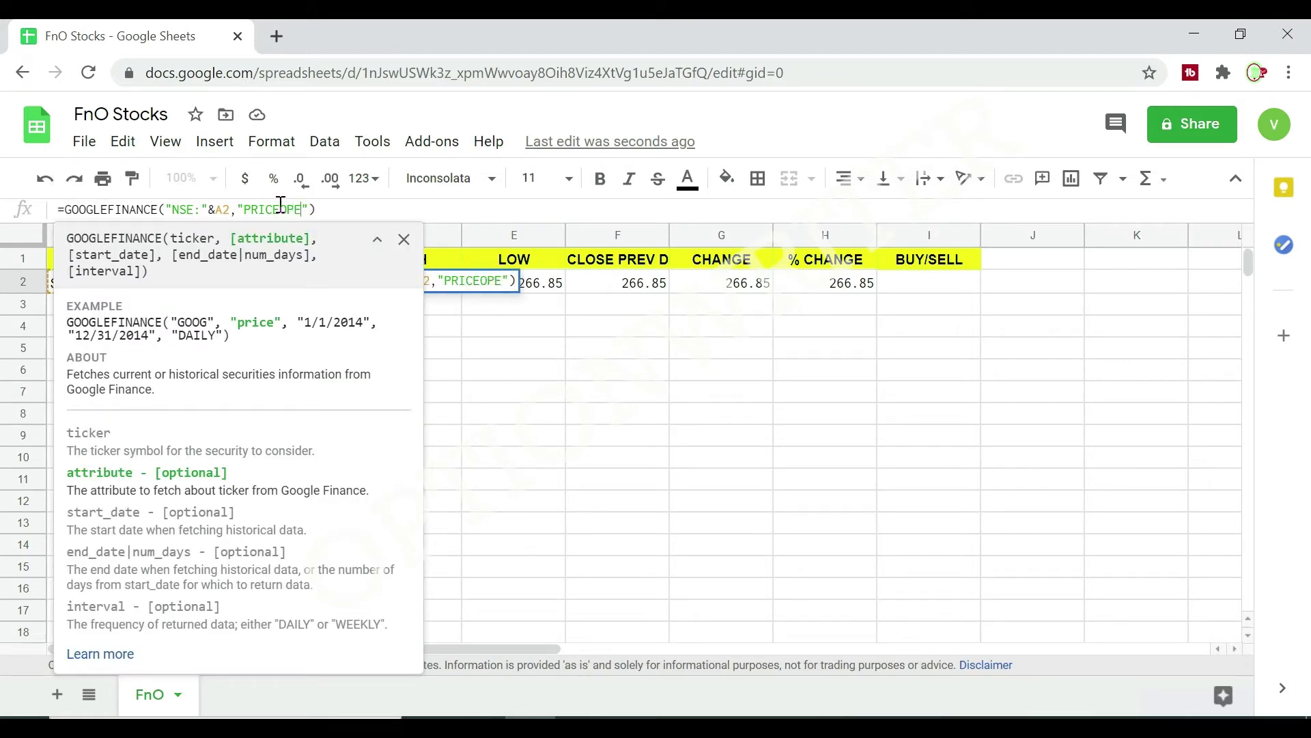
key(Return)
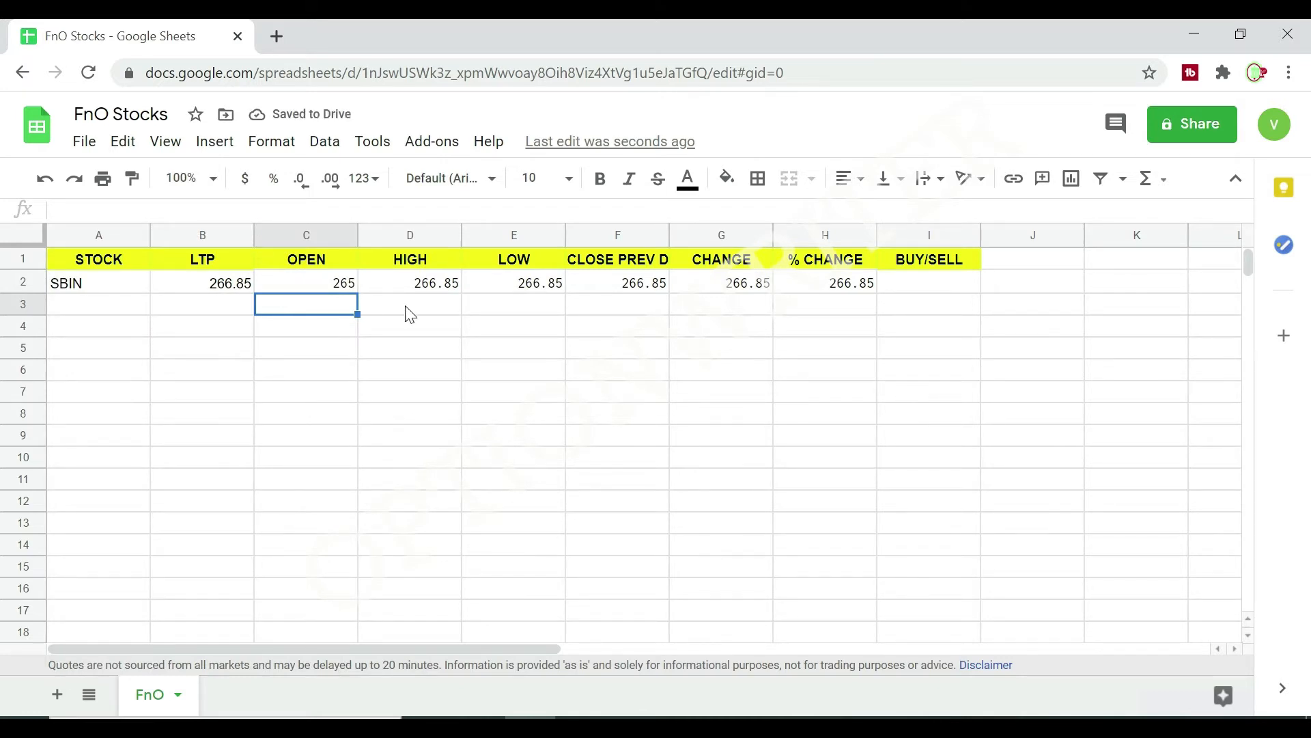
Replace the attribute in the D2 formula, under HIGH, with "HIGH".
click(428, 292)
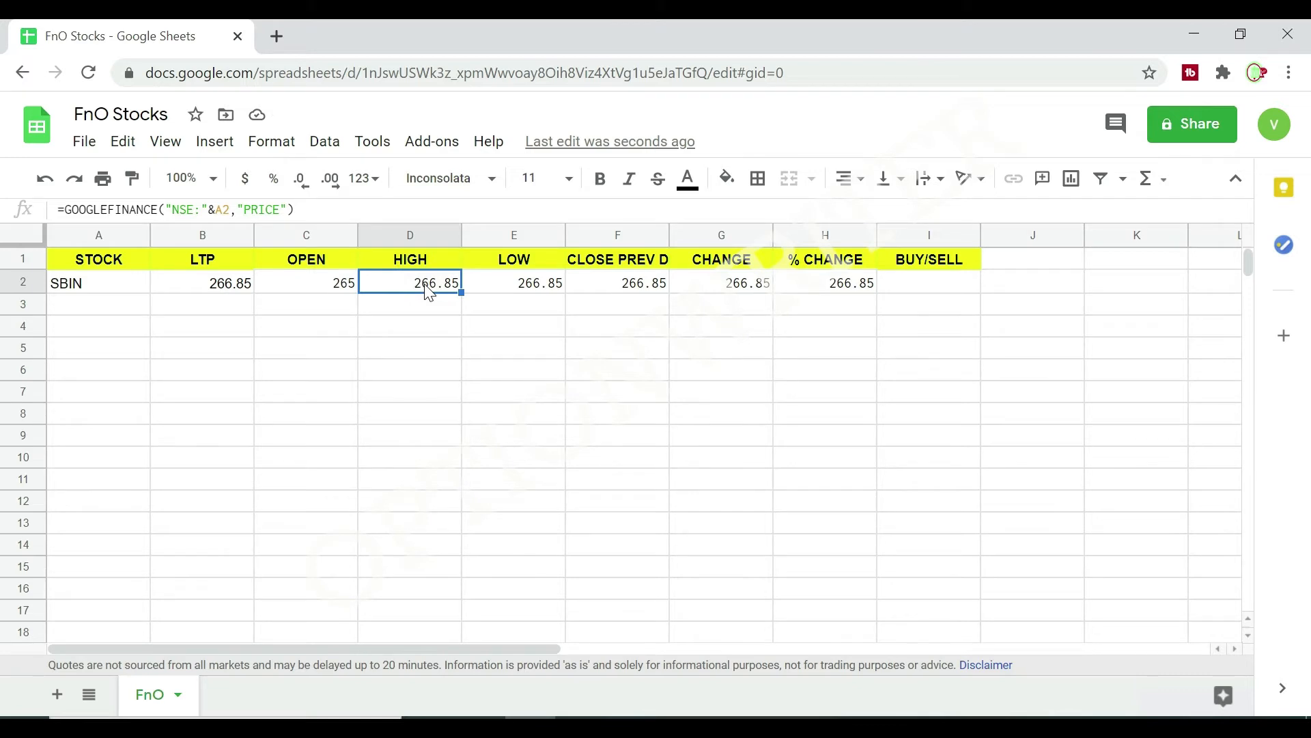
click(248, 204)
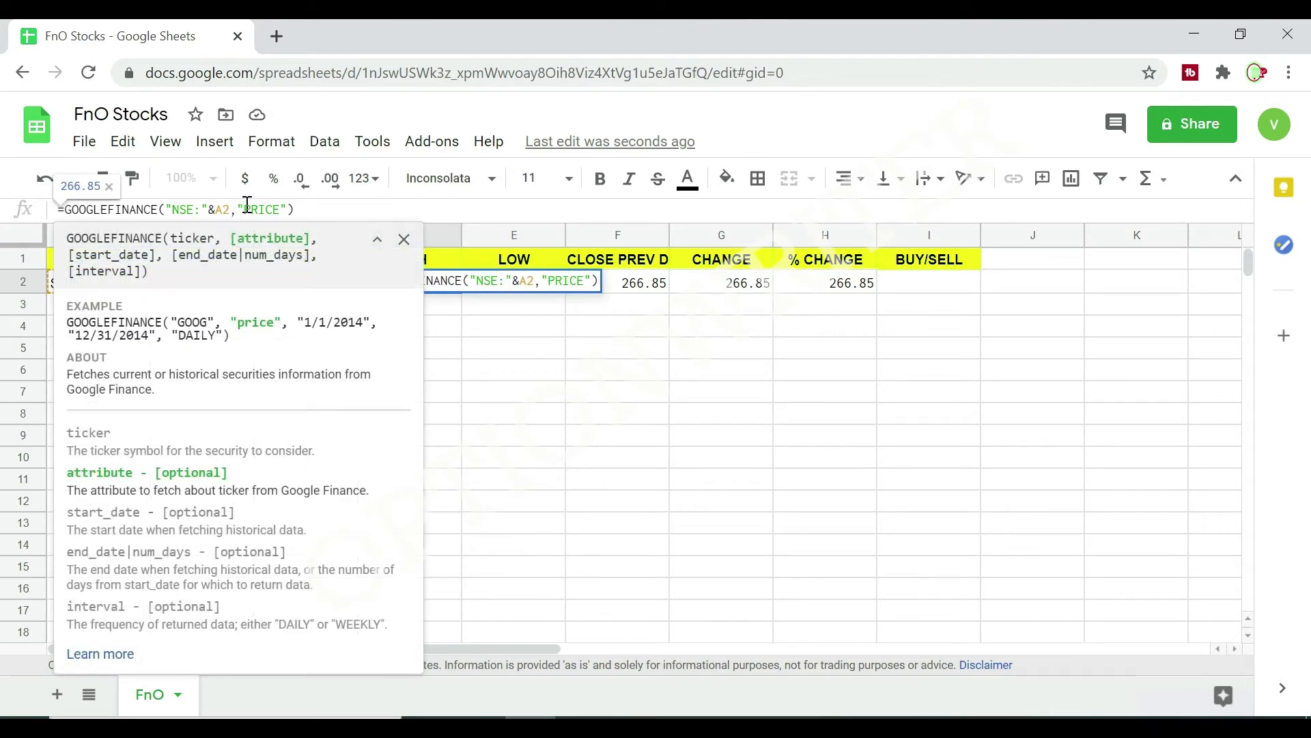
key(Delete)
key(Delete)
key(Delete)
key(Delete)
key(Delete)
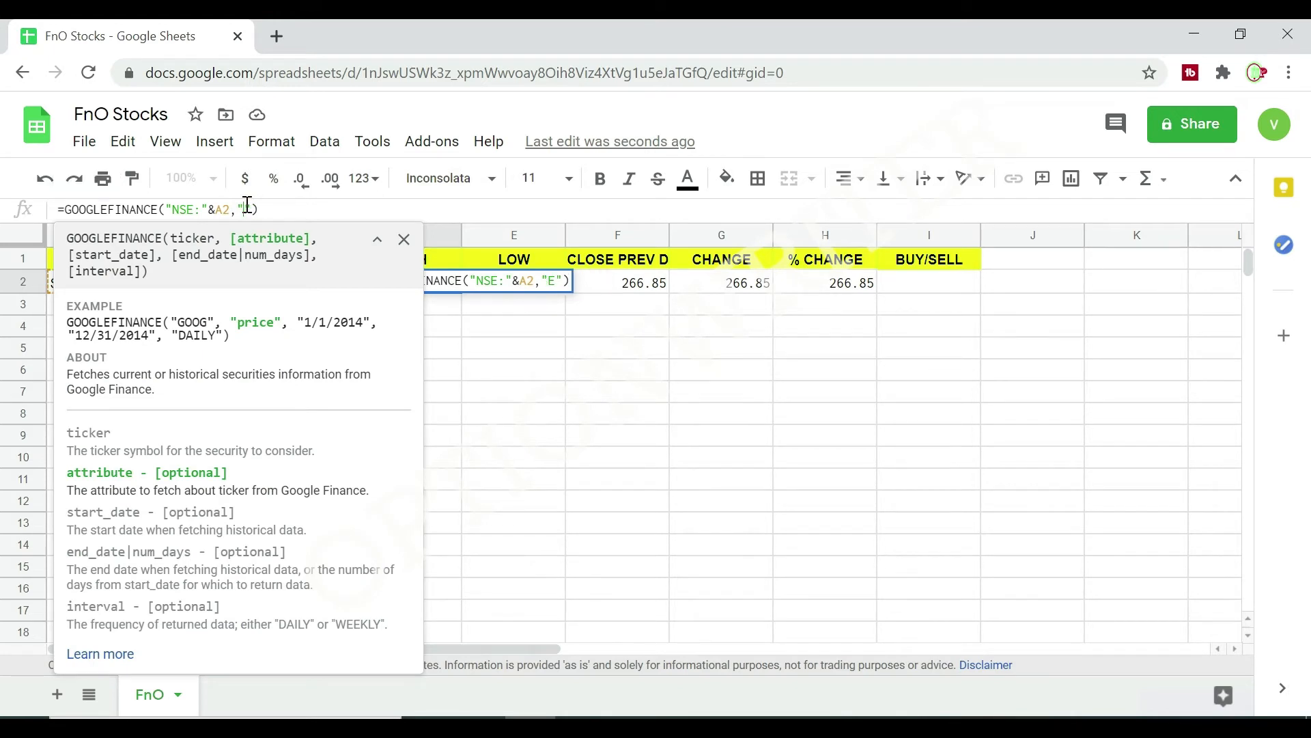
text(HIGH)
key(Return)
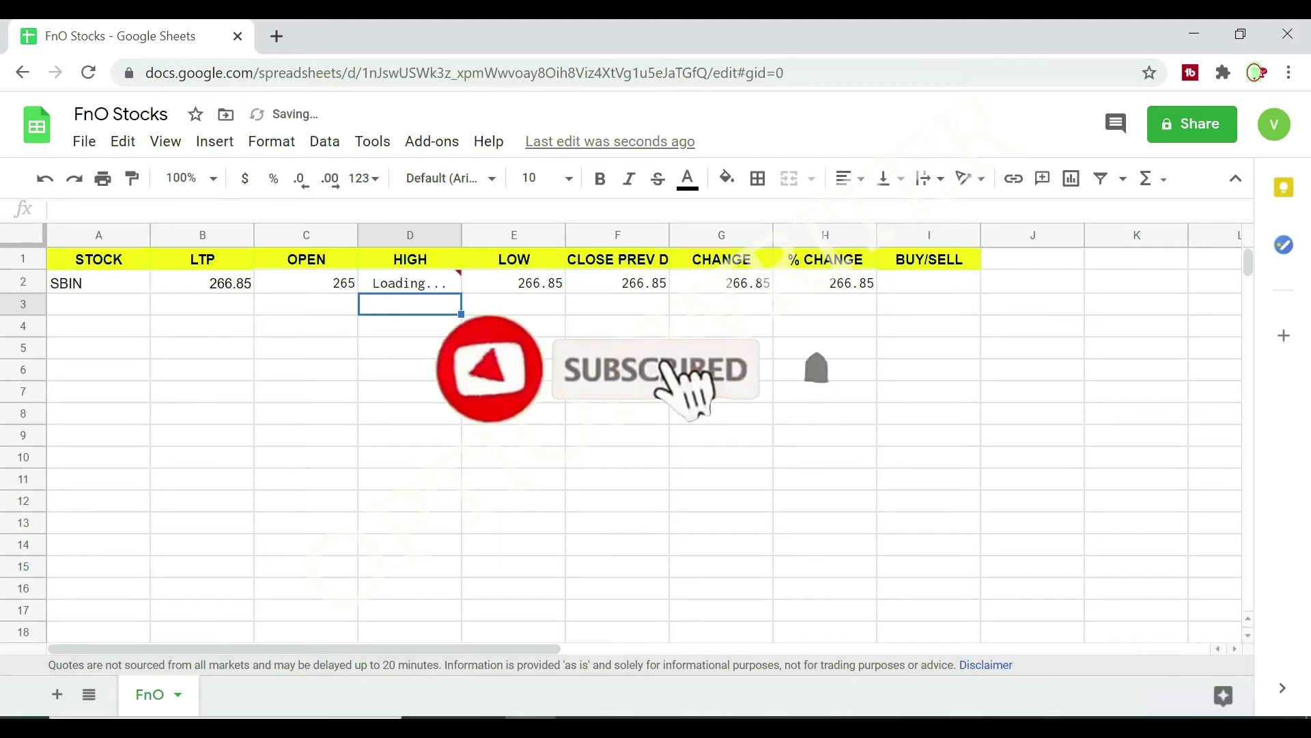
Replace the attribute in the E2 formula, under LOW, with "LOW".
click(497, 285)
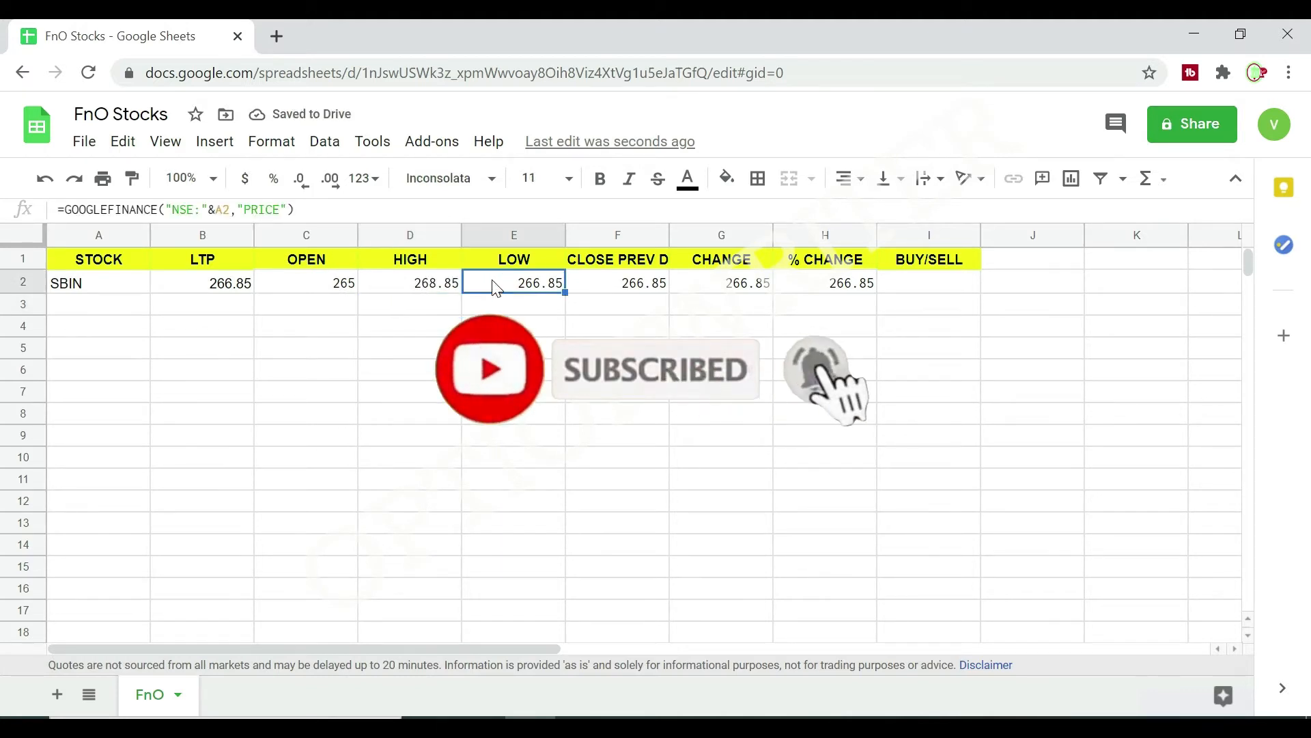
click(247, 208)
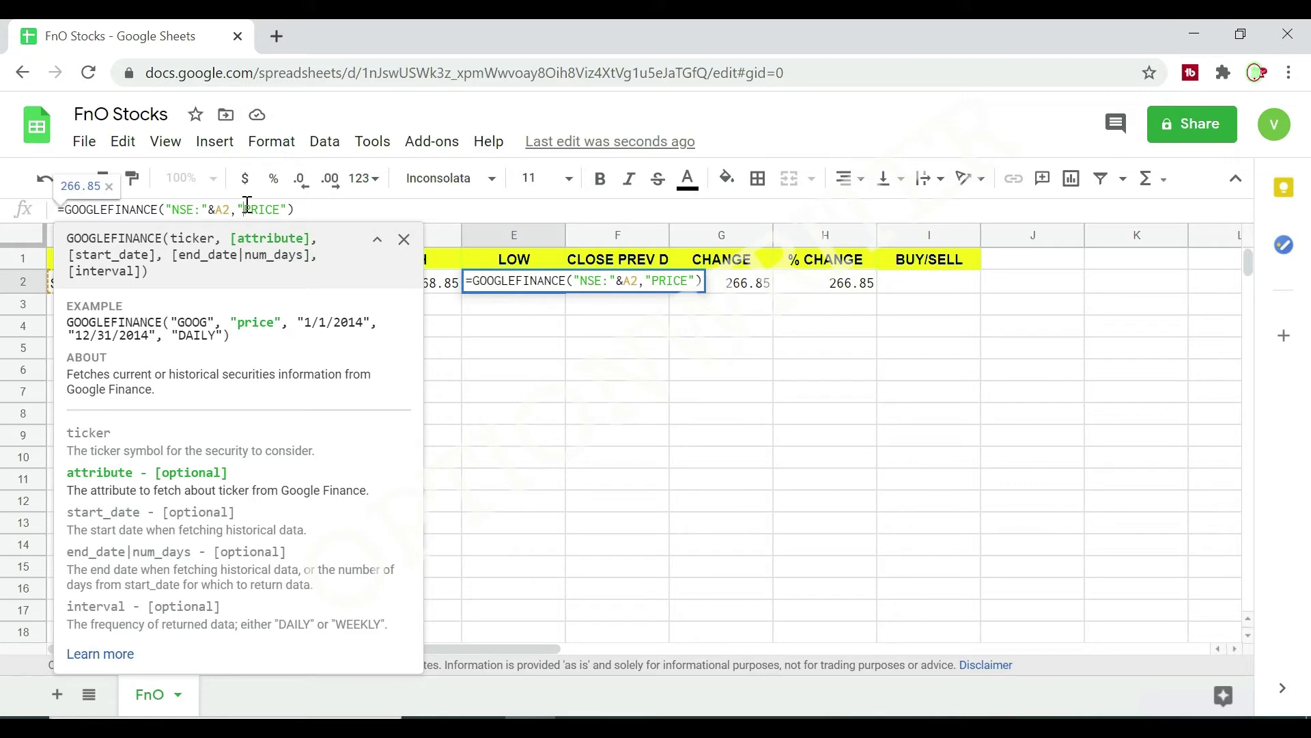
key(Delete)
key(Delete)
key(Delete)
key(Delete)
key(Delete)
text(LOW)
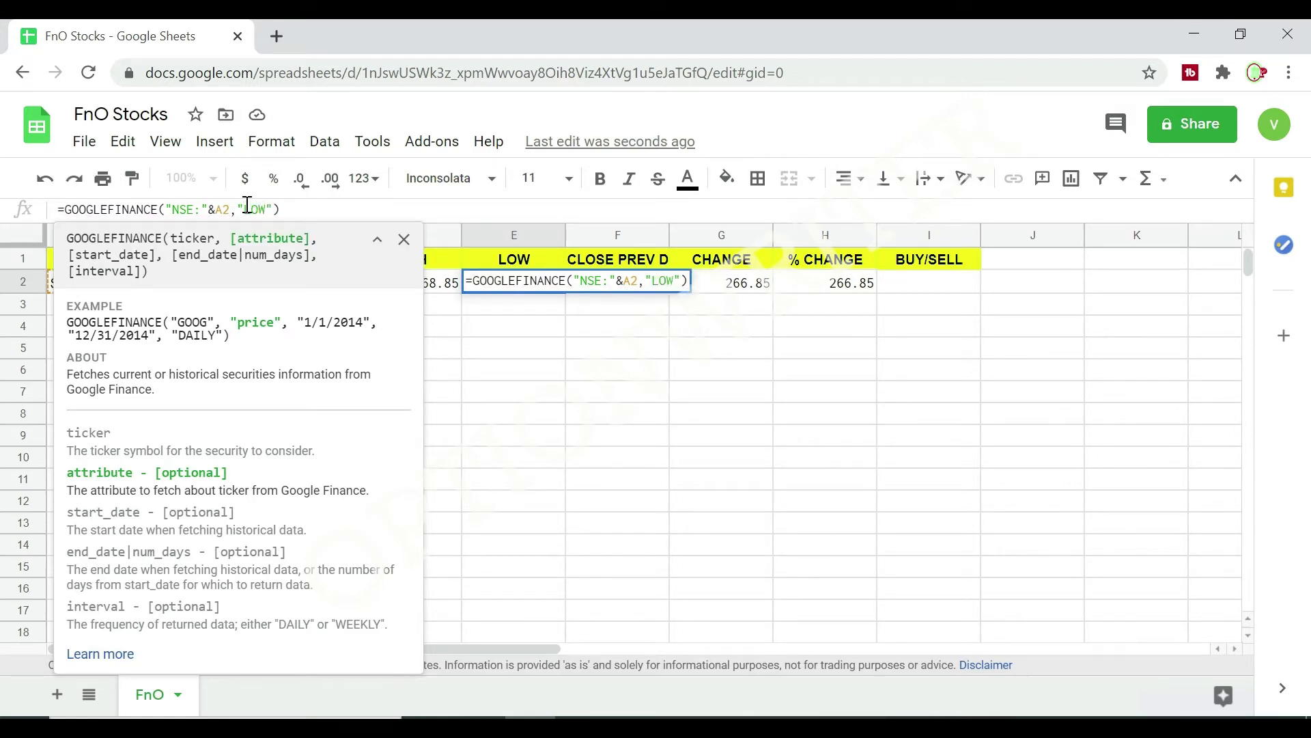
key(Return)
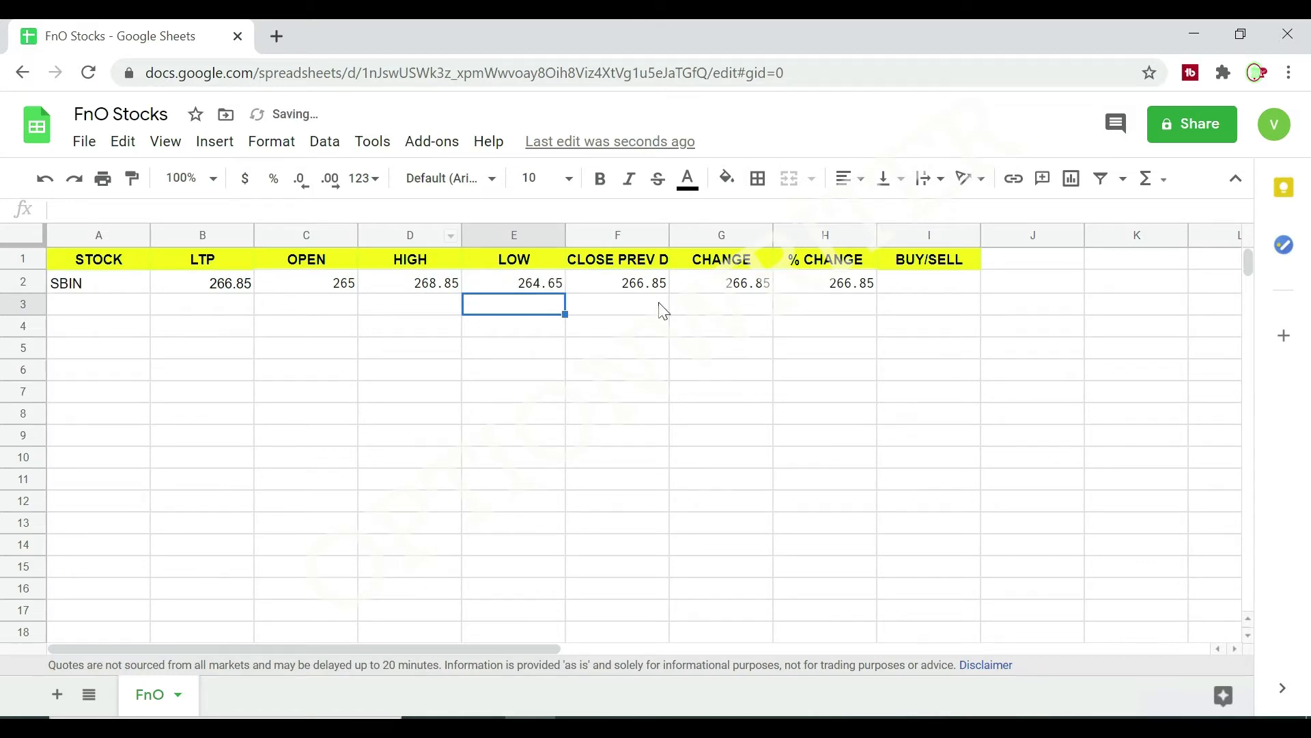
Replace the attribute in the F2 formula, under the previous day's close, with "CLOSEYEST".
click(635, 292)
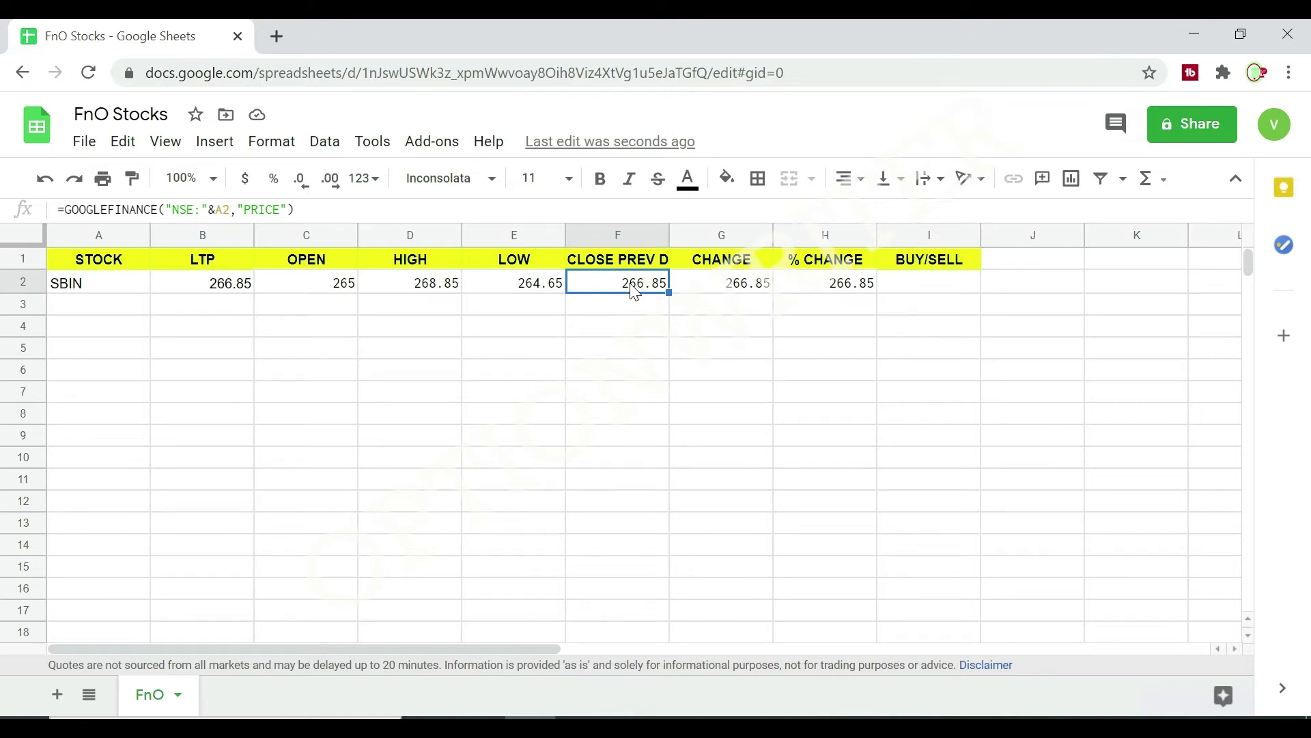
click(246, 209)
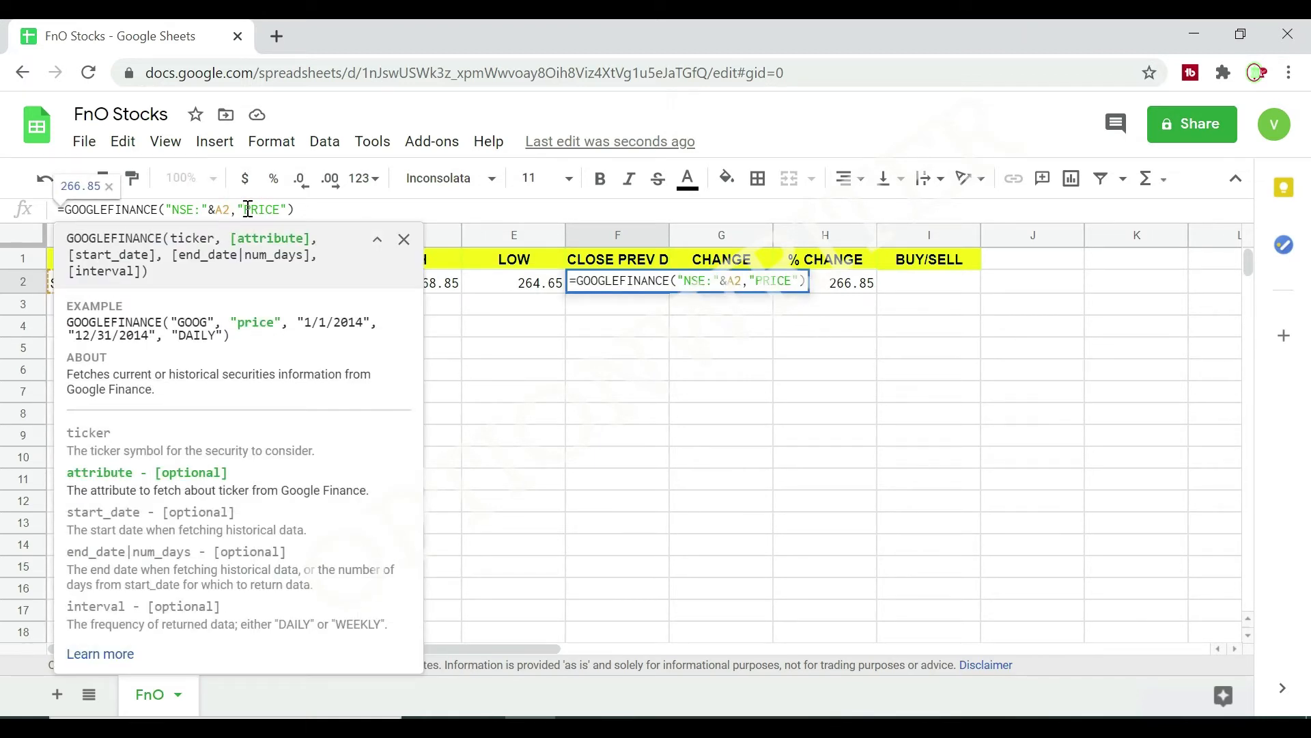
key(Delete)
key(Delete)
key(Delete)
key(Delete)
key(Delete)
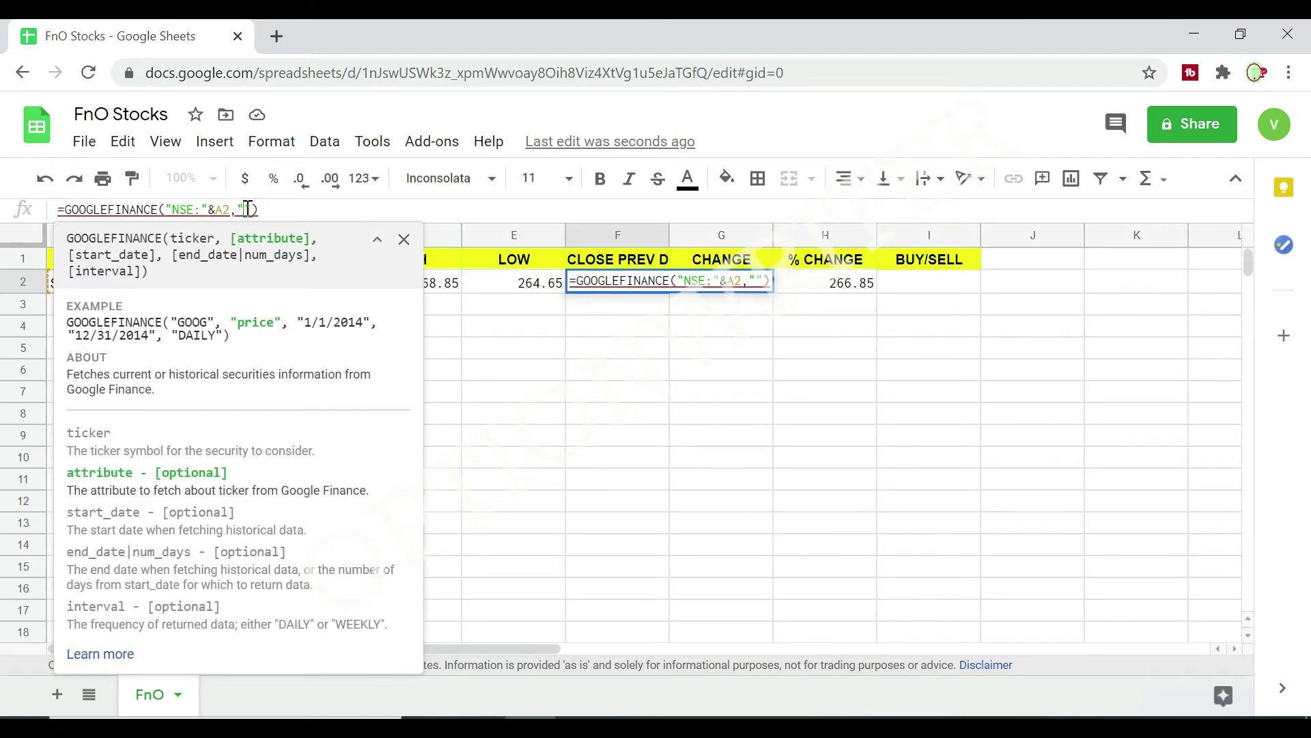
text(C)
text(LOSE)
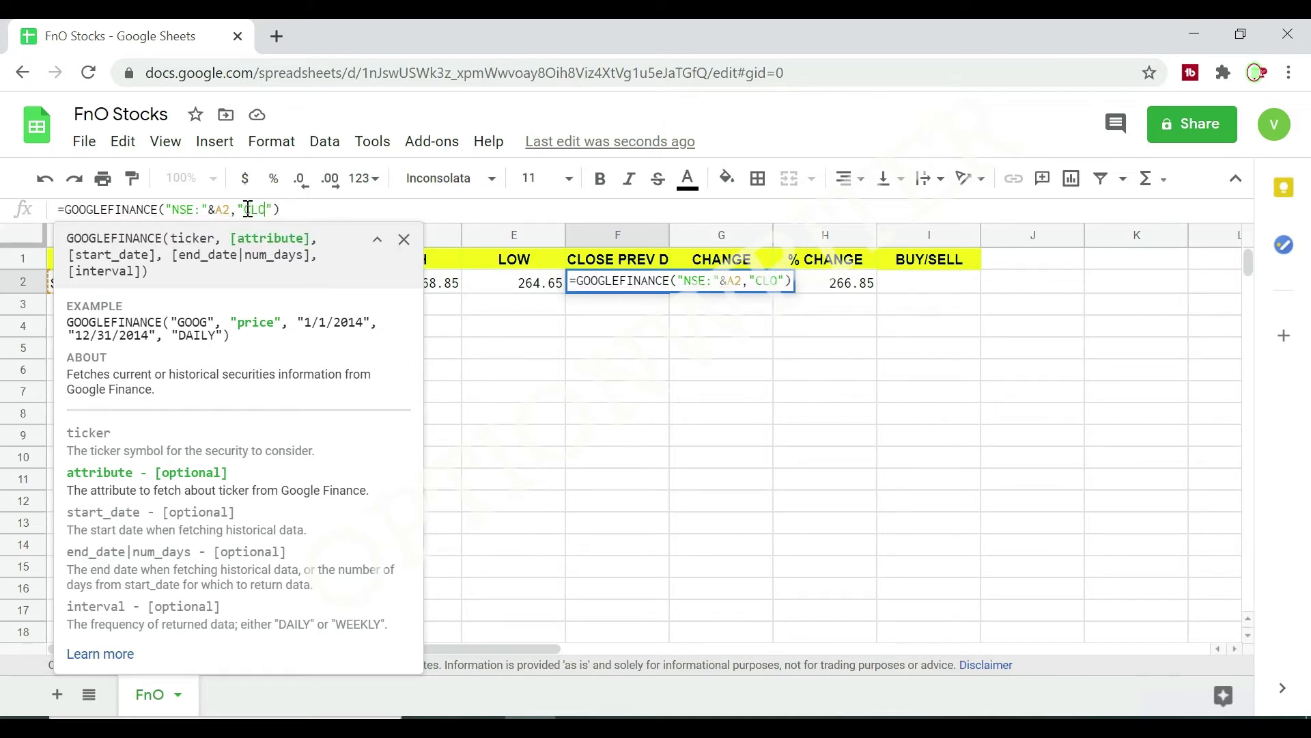
text(YEST)
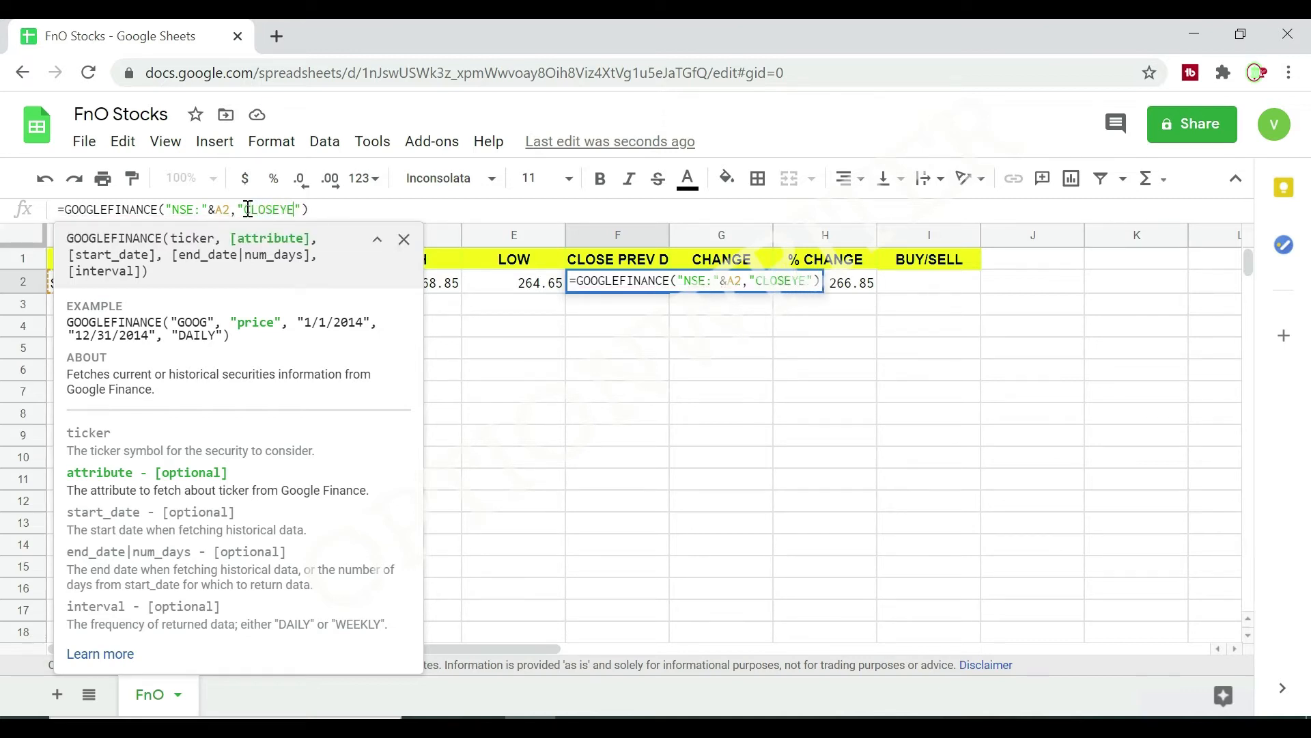
key(Return)
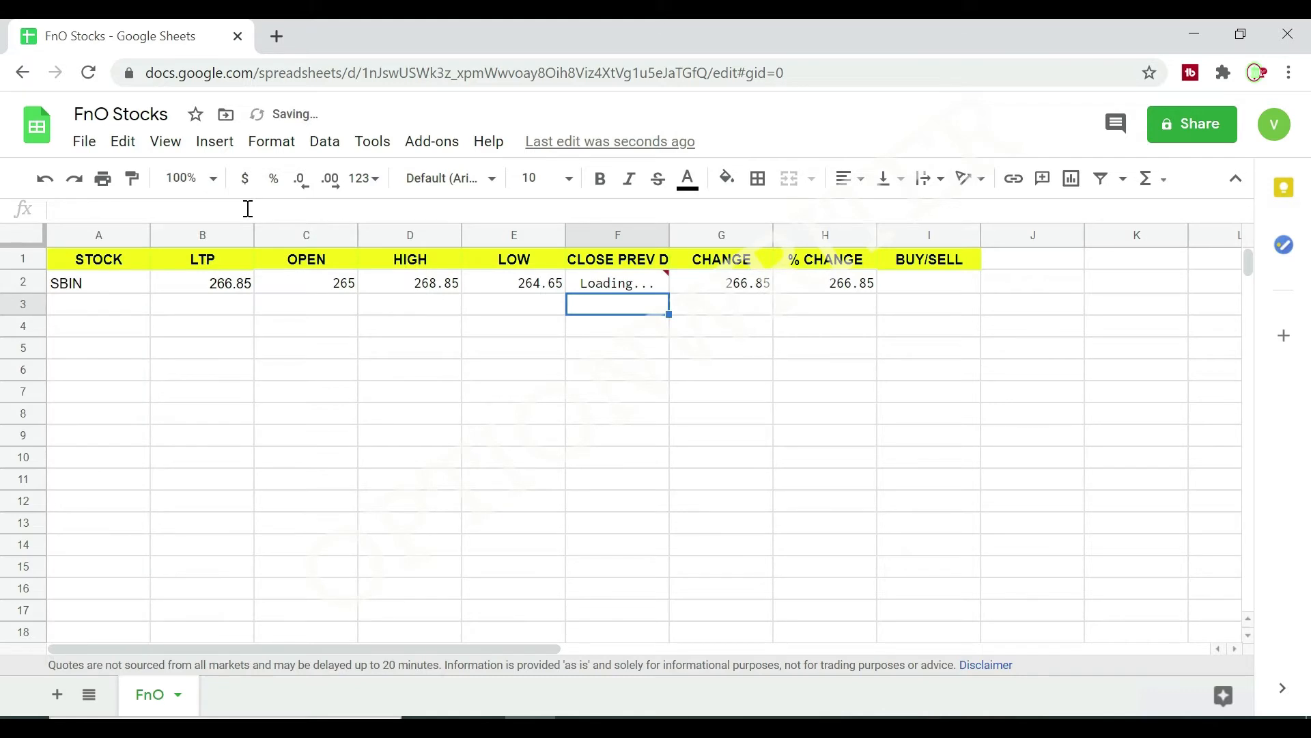
Replace the attribute in the G2 formula, under CHANGE, with "CHANGE".
click(735, 287)
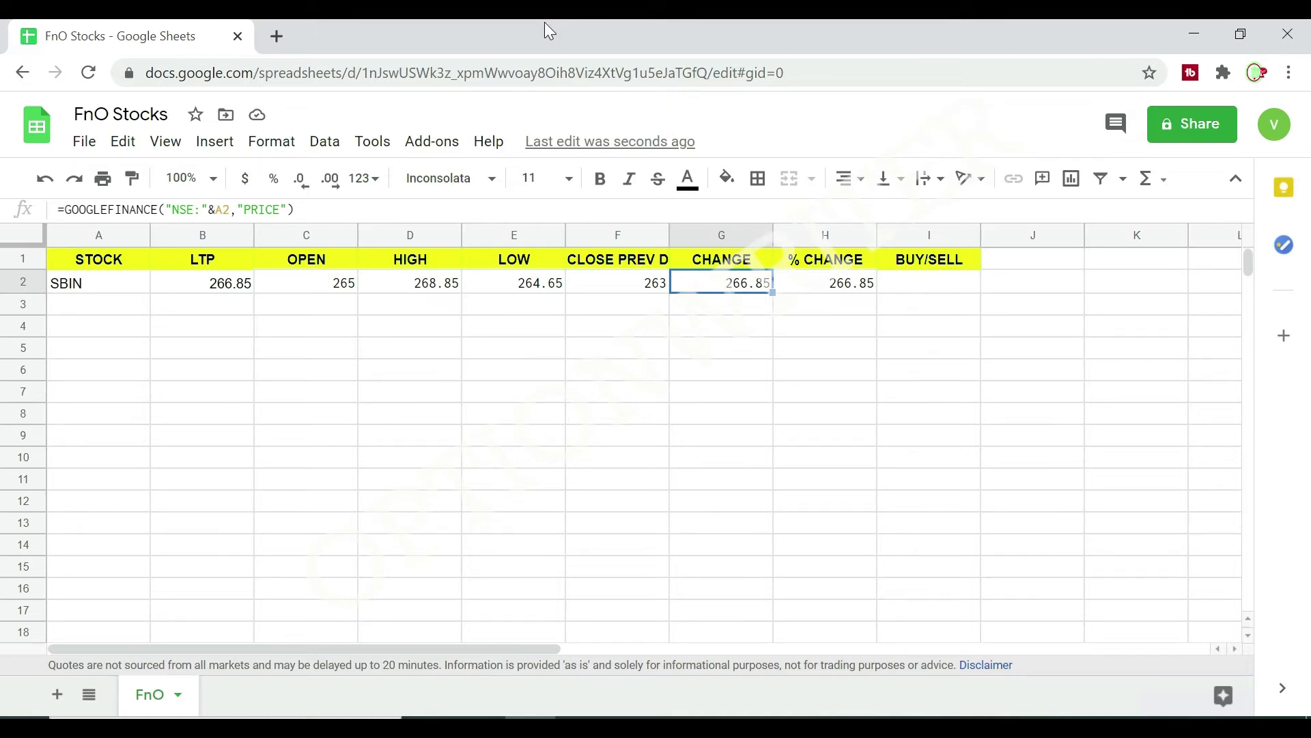
click(240, 210)
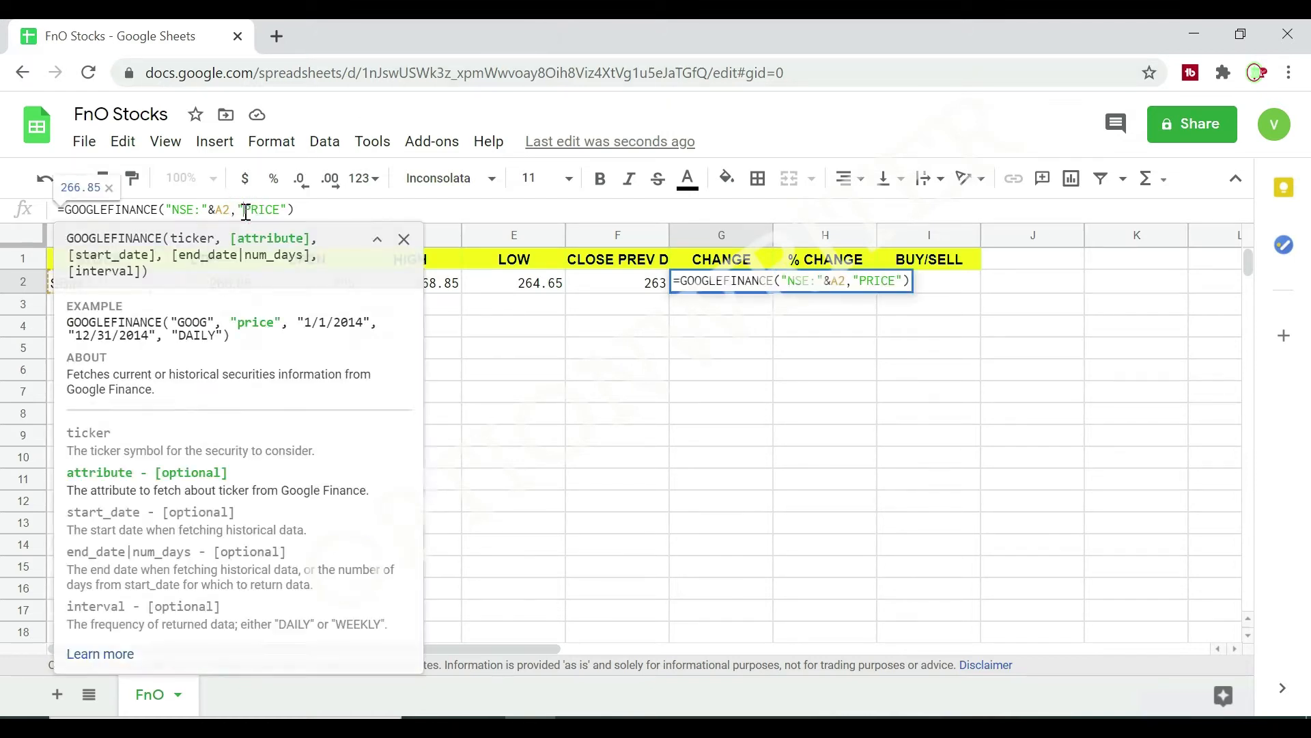
key(Delete)
key(Delete)
key(Delete)
key(Delete)
key(Delete)
text(CHA)
text(NGE)
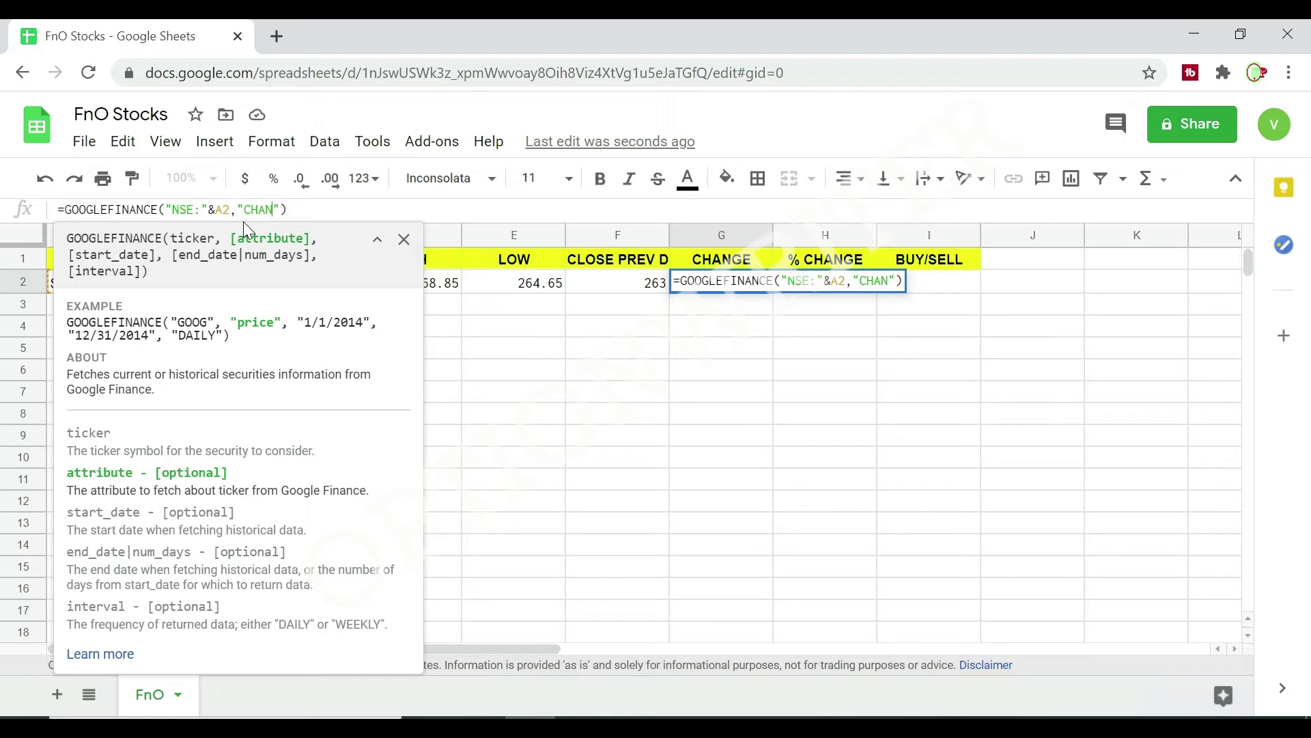
key(Return)
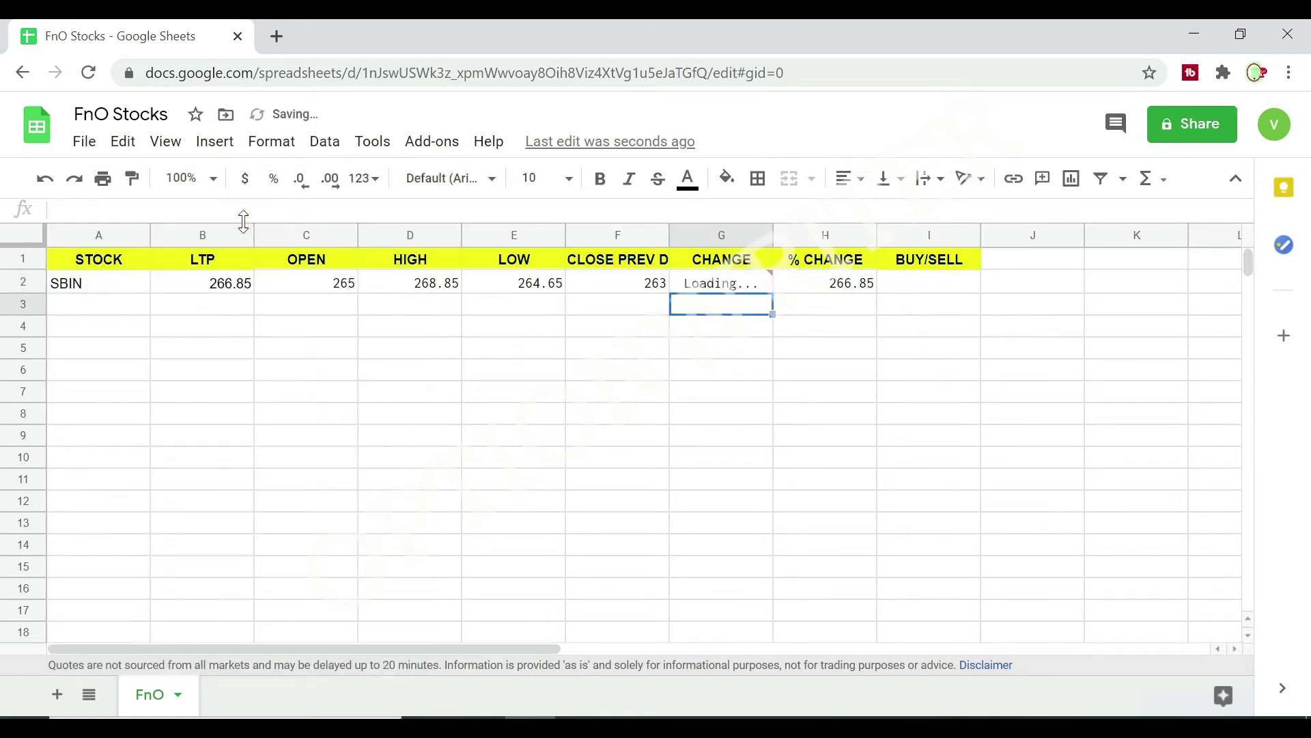
Replace the attribute in the H2 formula, under % CHANGE, with "CHANGEPCT".
click(825, 288)
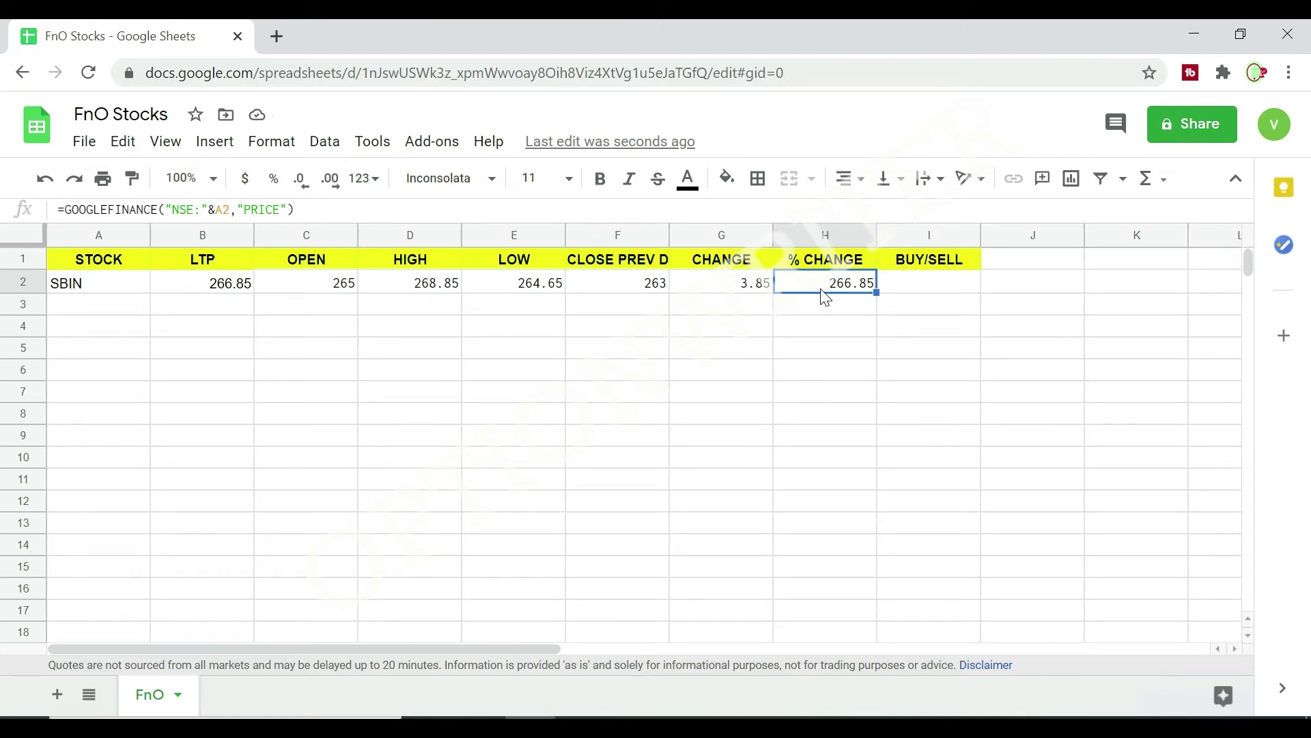
click(248, 209)
key(Delete)
key(Delete)
key(Delete)
key(Delete)
key(Delete)
text(CHAN)
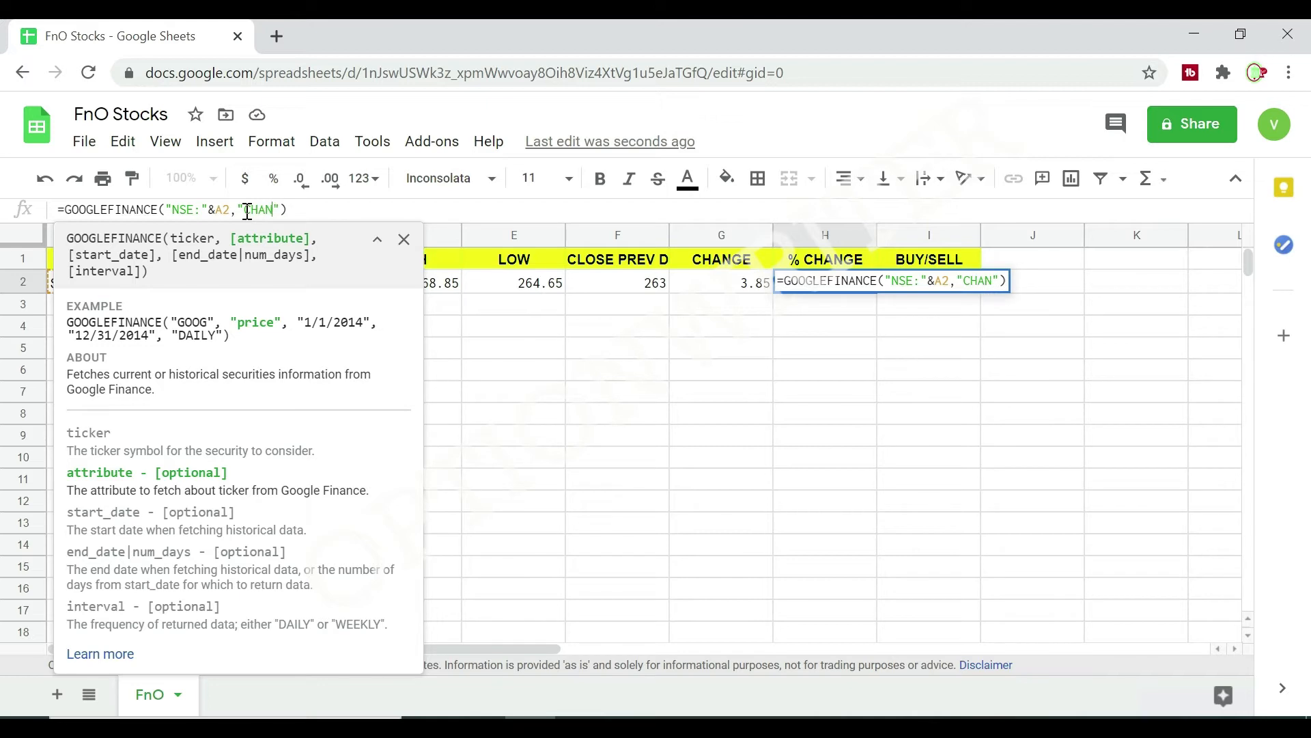
text(GEP)
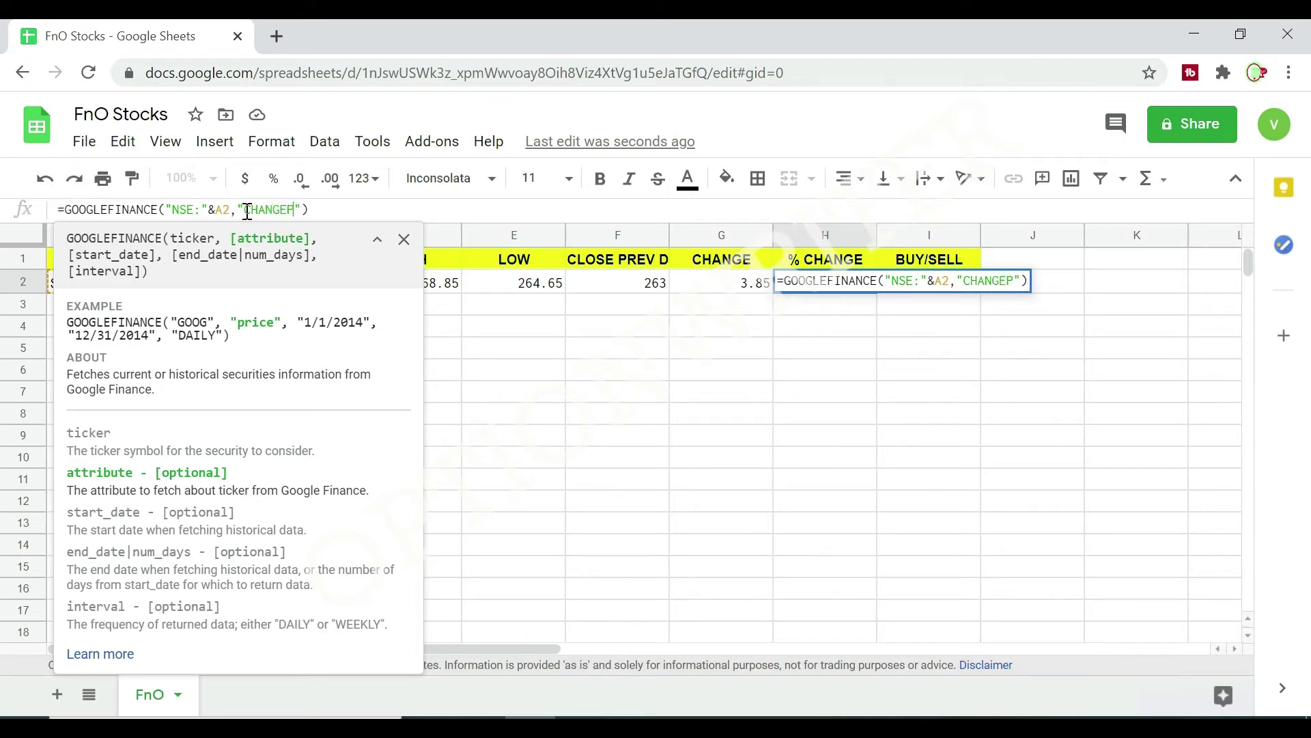
text(CT)
key(Return)
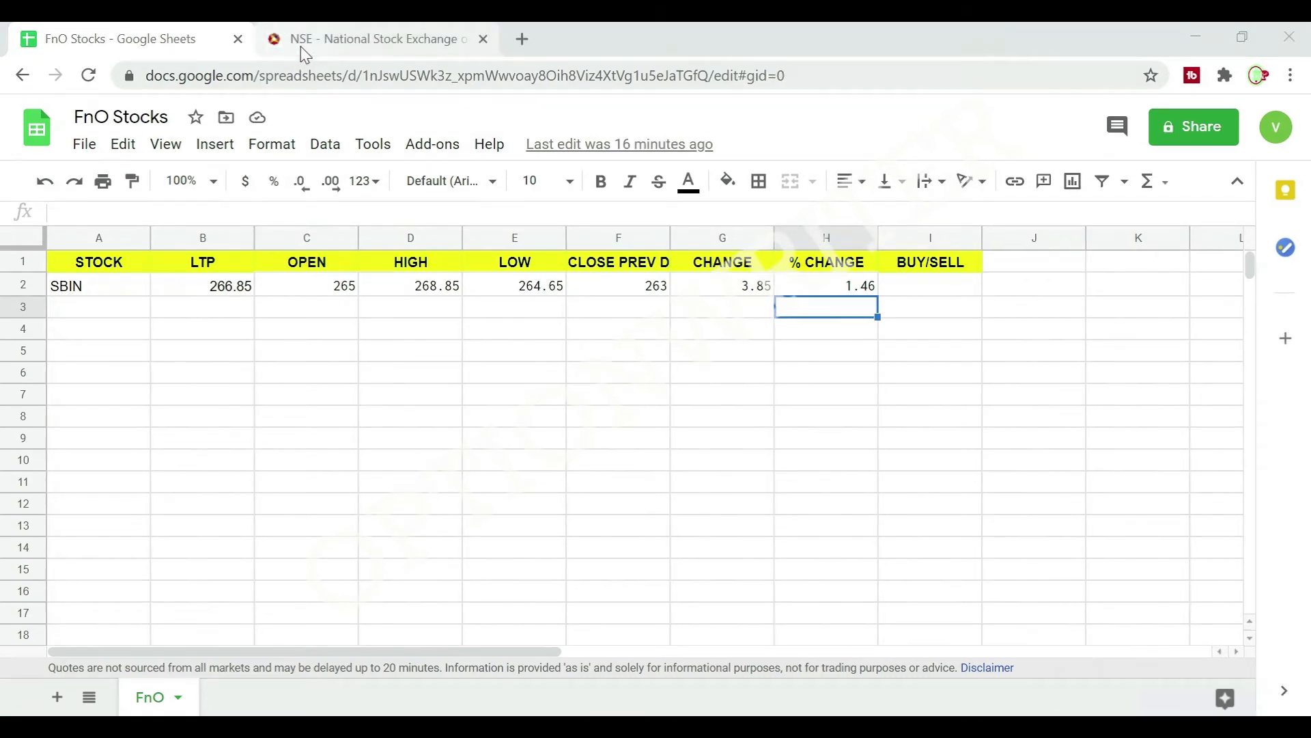
Switch to the NSE India website and open its Equity & SME Market watch page.
click(391, 47)
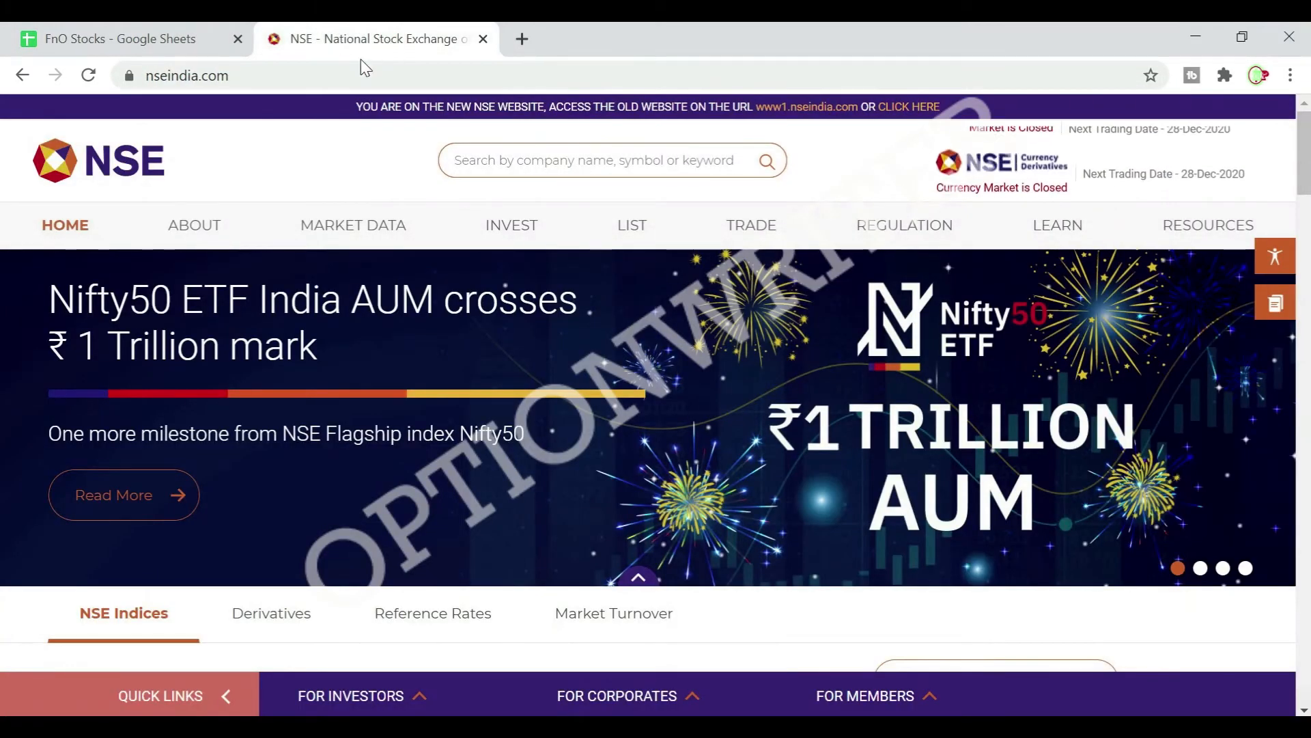
mouse_move(363, 235)
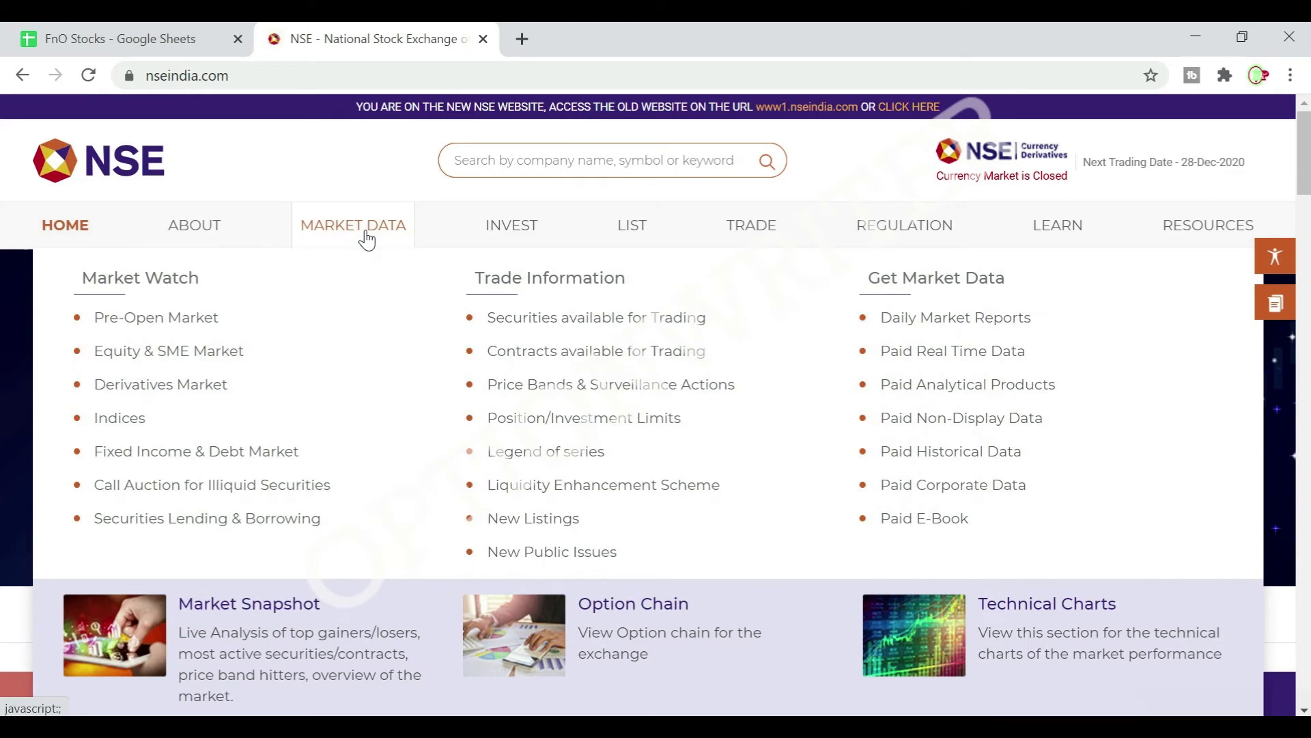
click(209, 351)
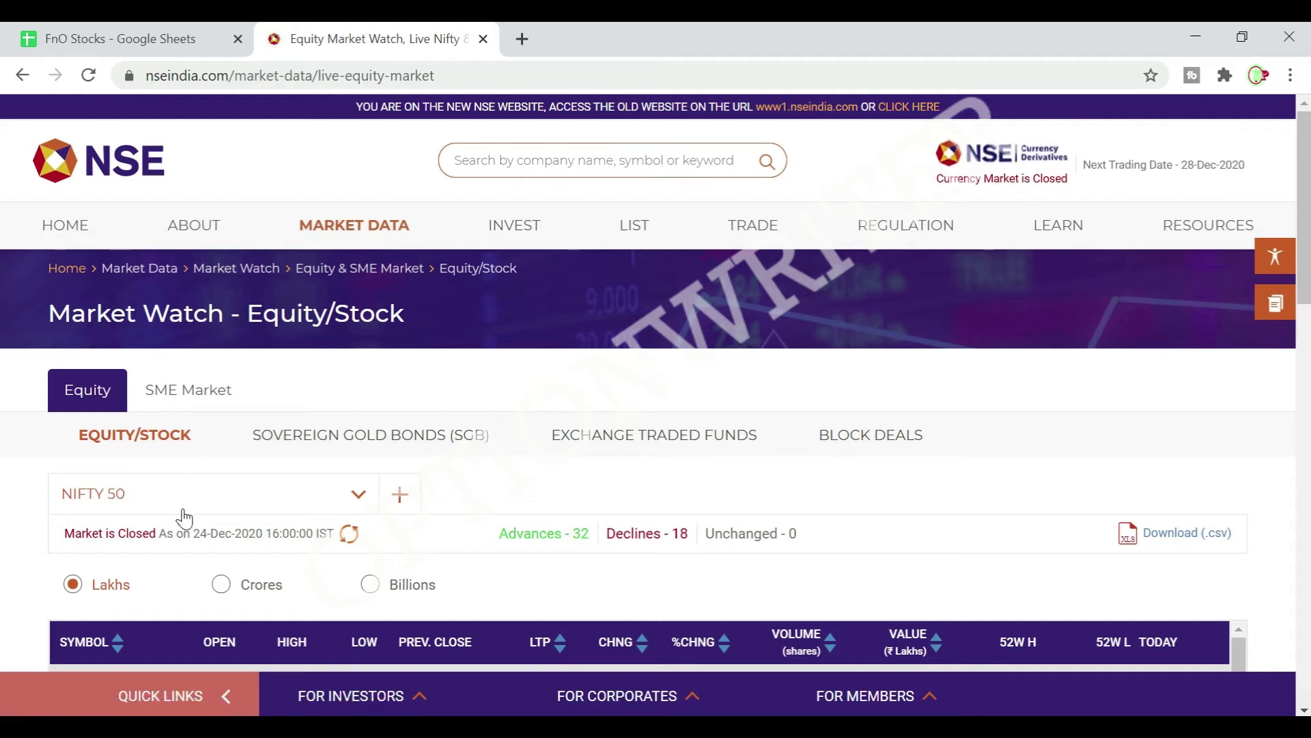
Set the Equity/Stock market watch list to Securities in F&O.
click(360, 495)
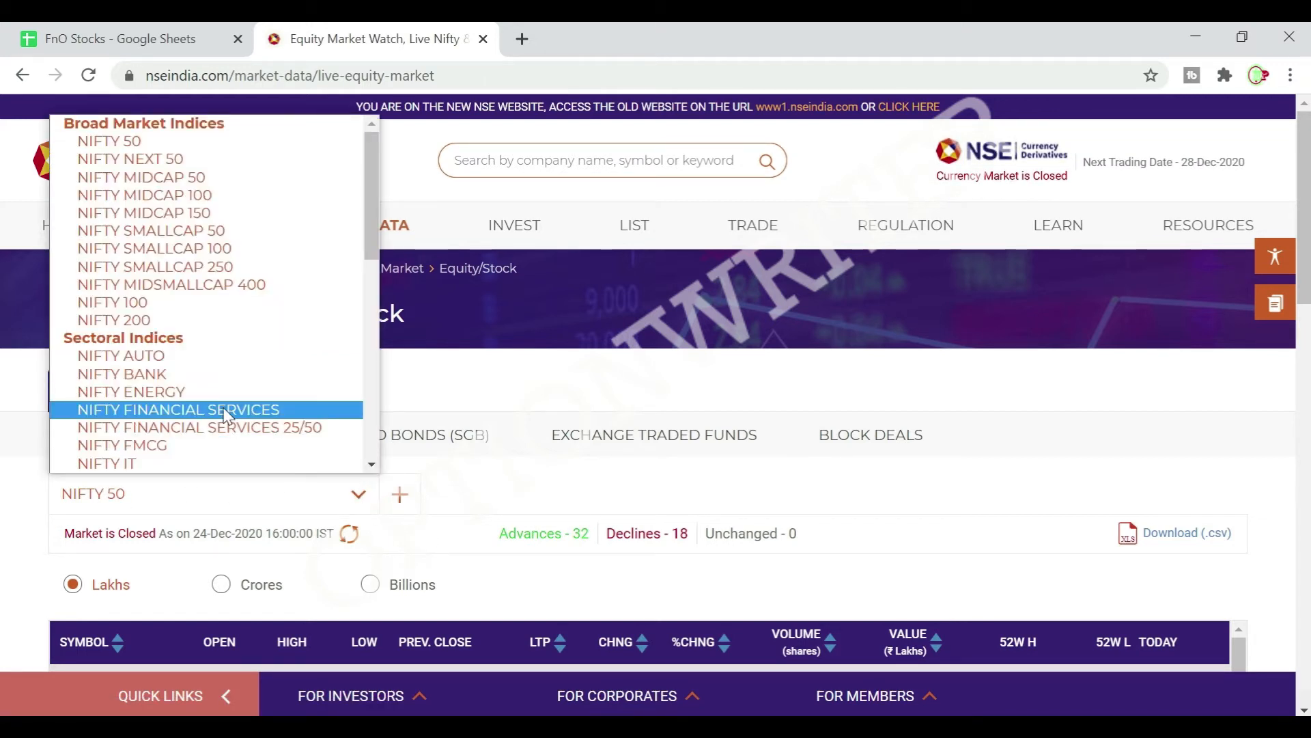
scroll(218, 417, down, 5)
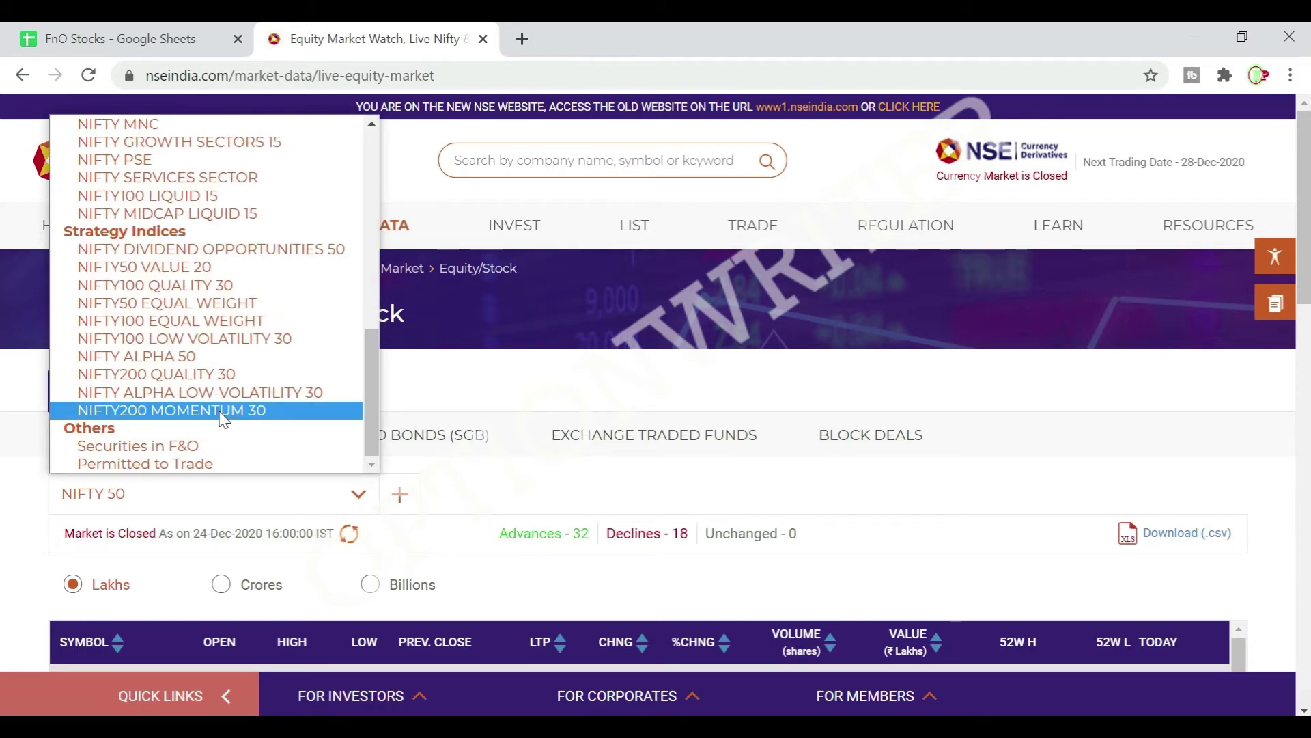
click(141, 446)
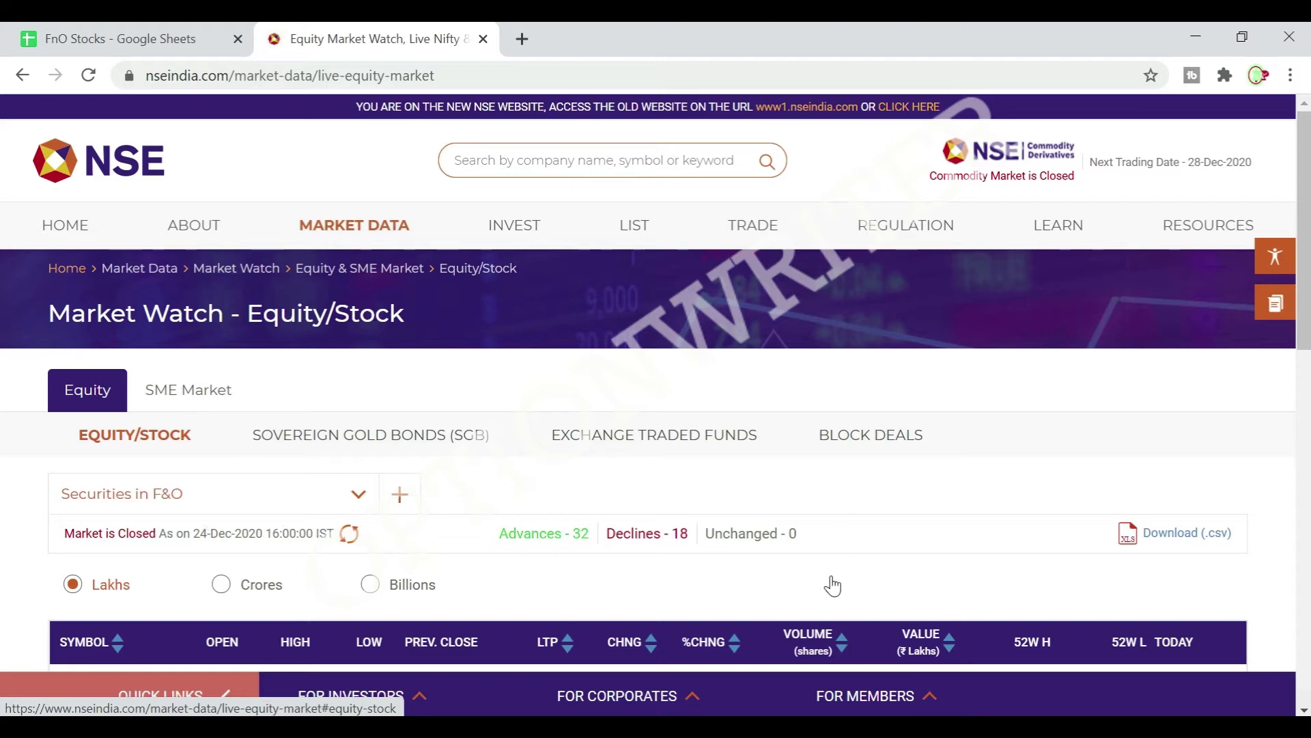
Download the Securities in F&O market watch table as a CSV file and open the downloaded file in Excel.
scroll(415, 512, down, 3)
scroll(369, 534, down, 2)
scroll(368, 534, up, 2)
scroll(887, 521, down, 1)
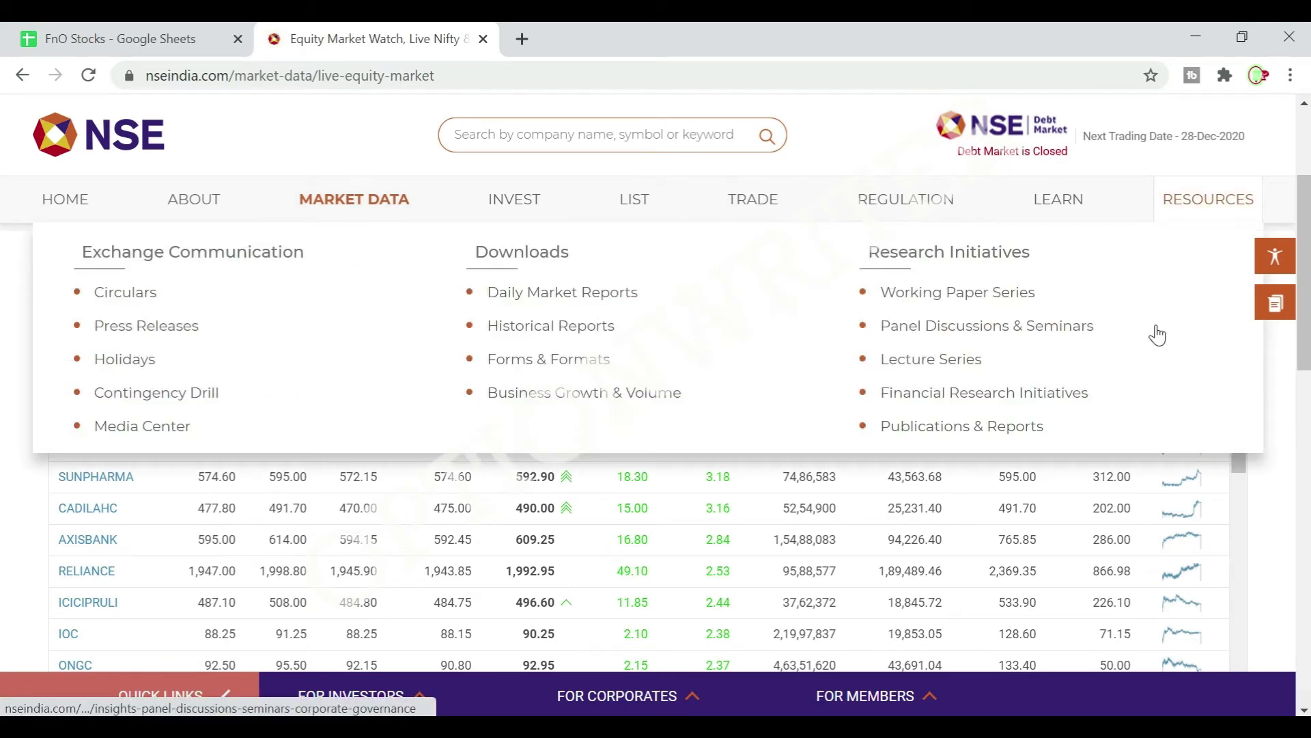
click(1182, 313)
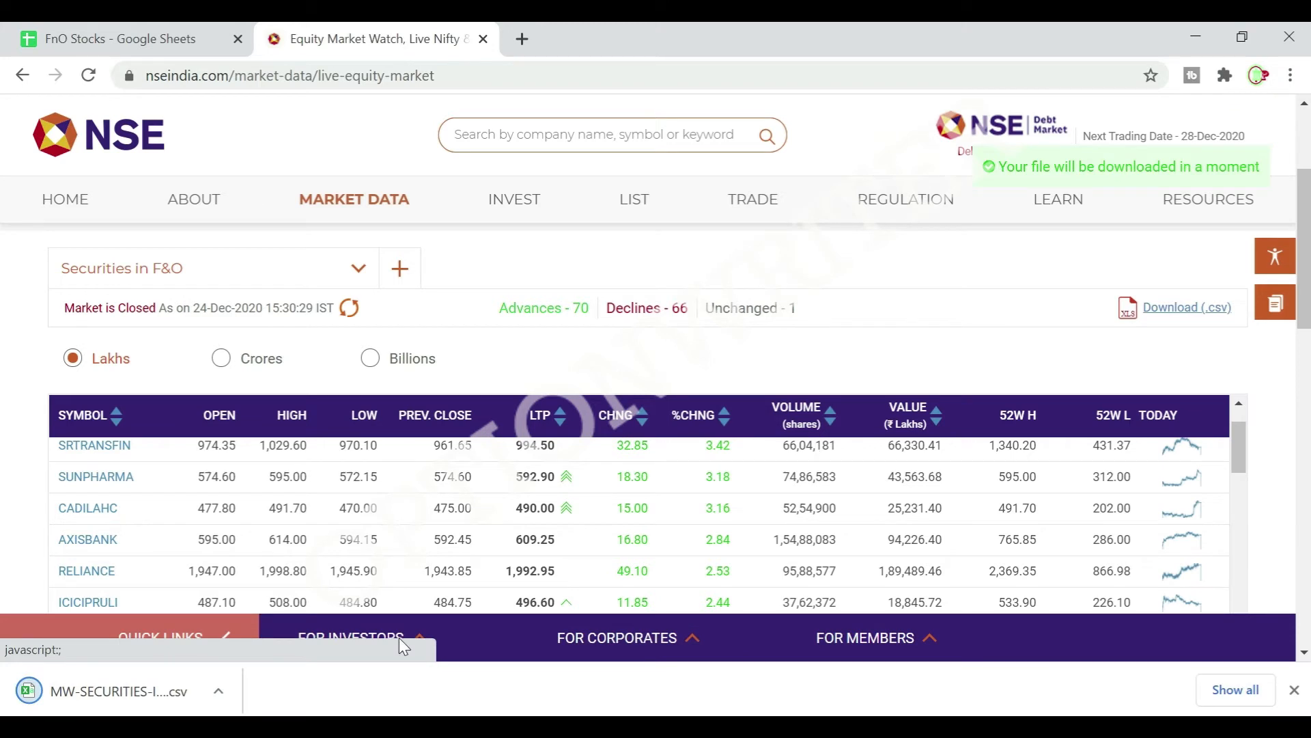
click(216, 691)
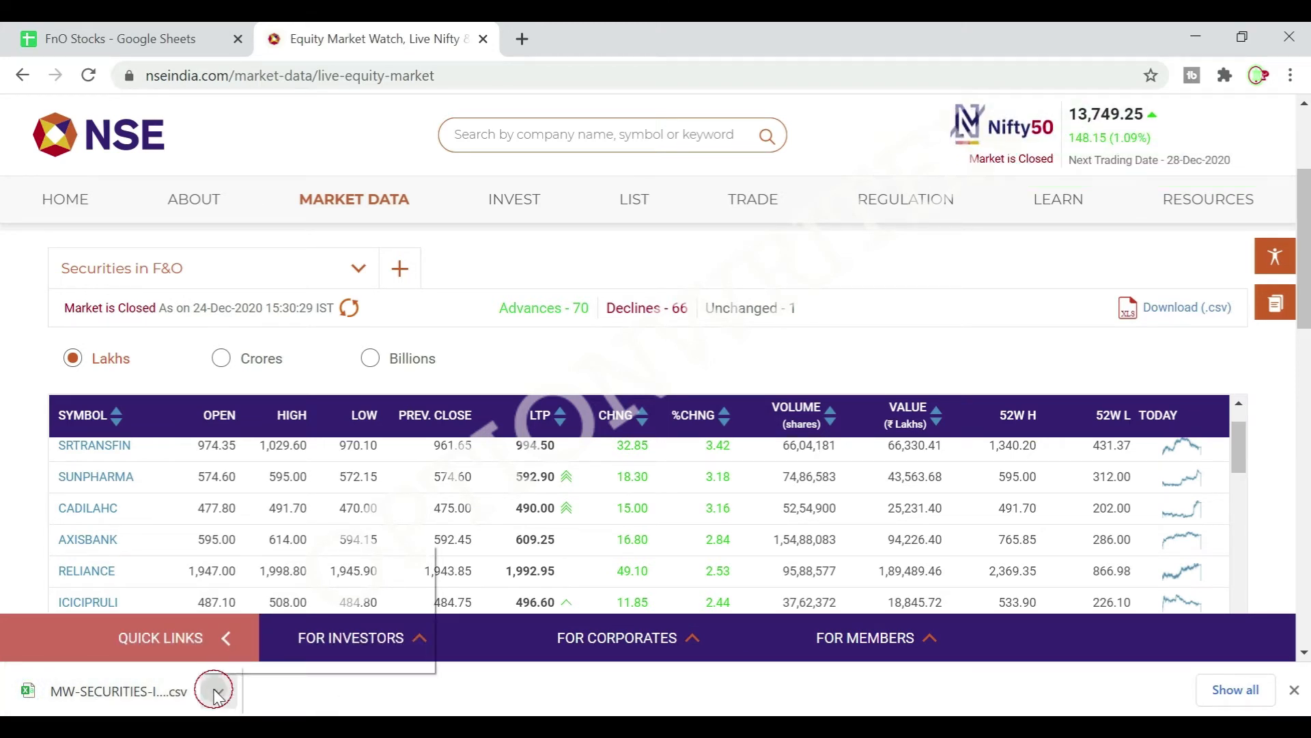
click(256, 562)
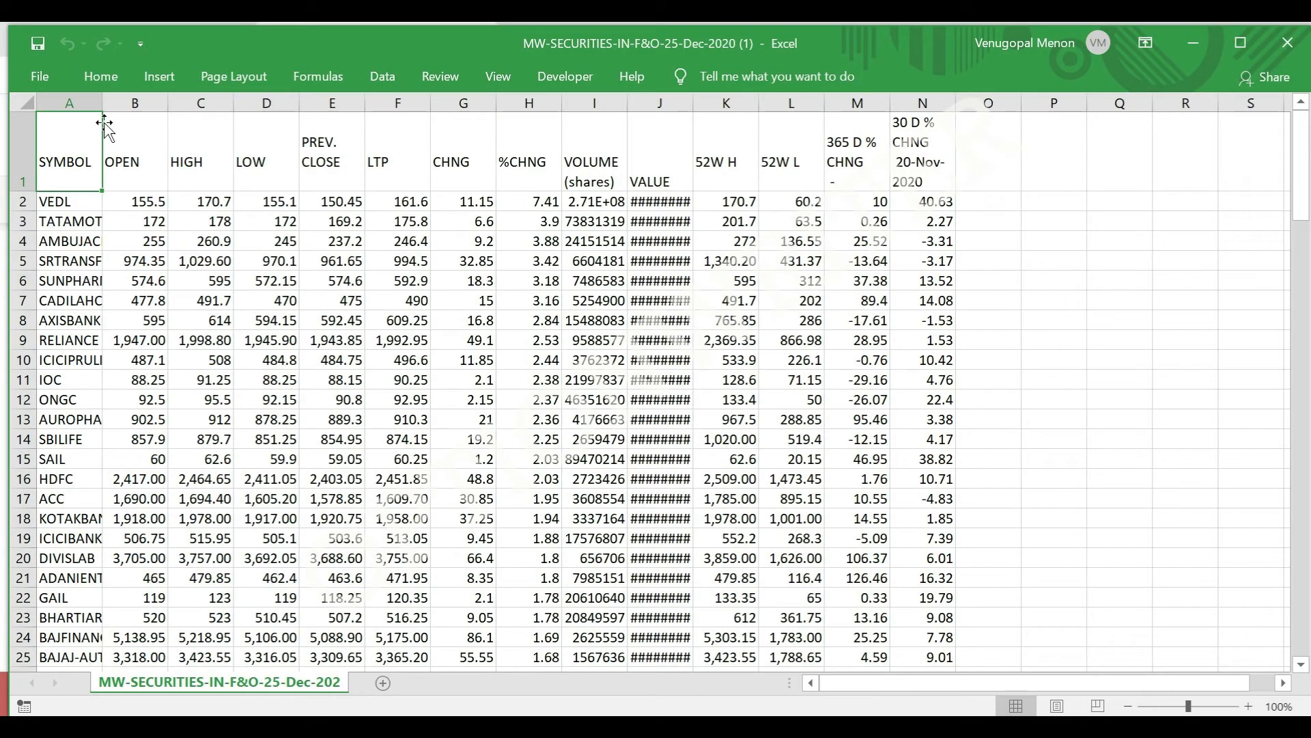
Widen the SYMBOL column and copy all stock symbols from VEDL in A2 to IDEA in A138.
drag(103, 102, 131, 103)
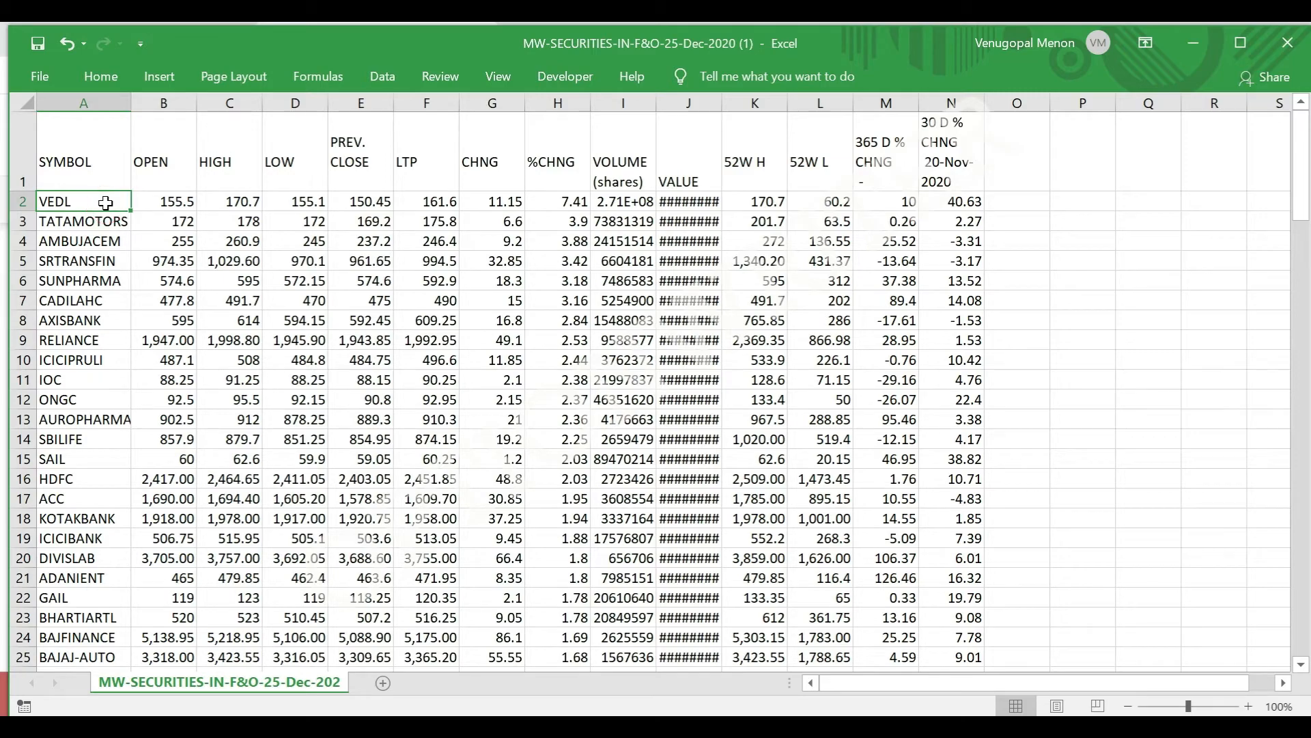
mouse_move(72, 618)
mouse_down()
mouse_move(69, 696)
mouse_move(80, 627)
mouse_up()
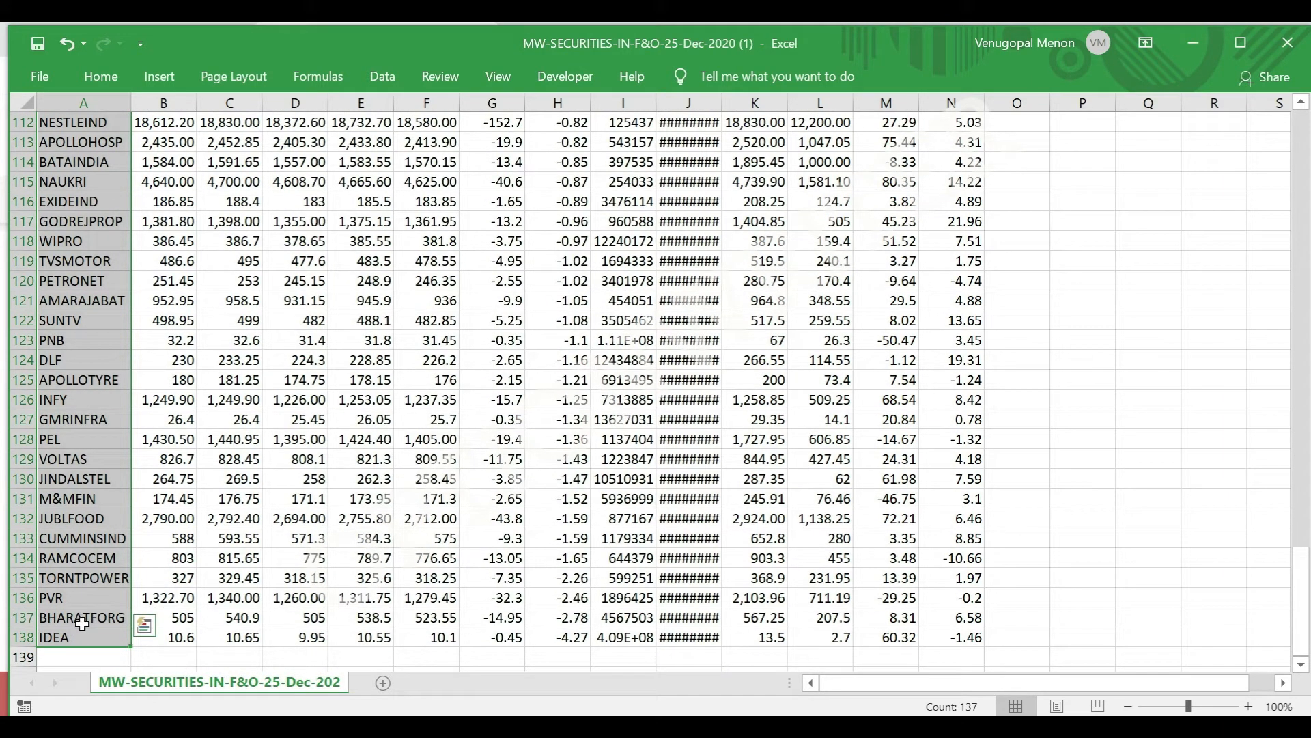
key(ctrl+c)
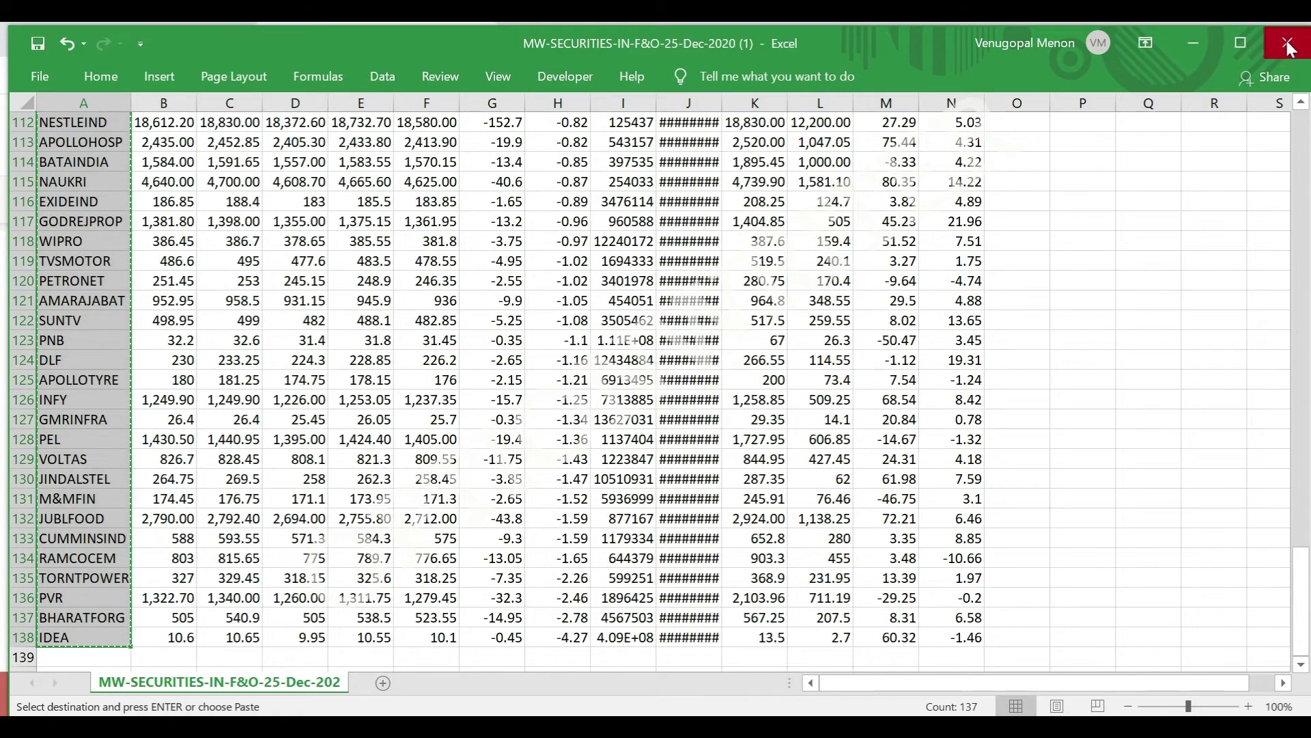
Switch to the FnO Stocks spreadsheet and paste the copied symbols under STOCK from A2, replacing SBIN.
click(1184, 39)
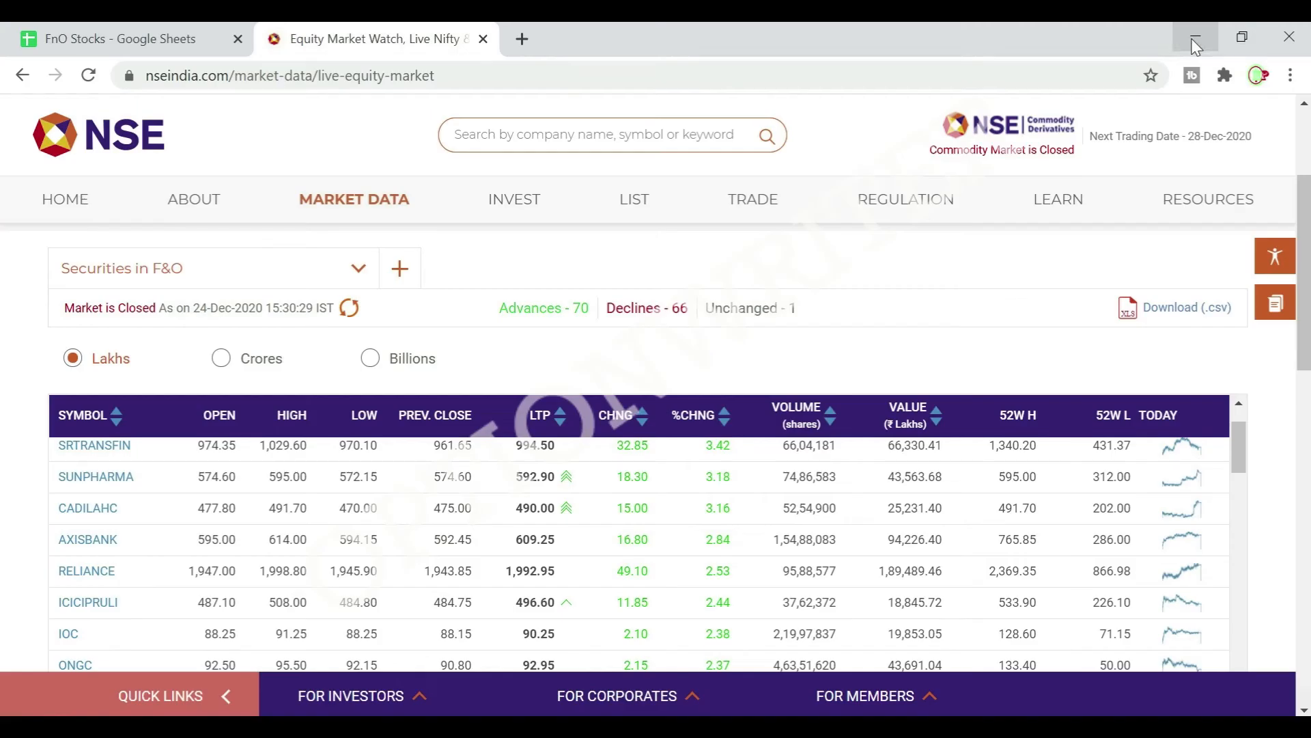
click(91, 43)
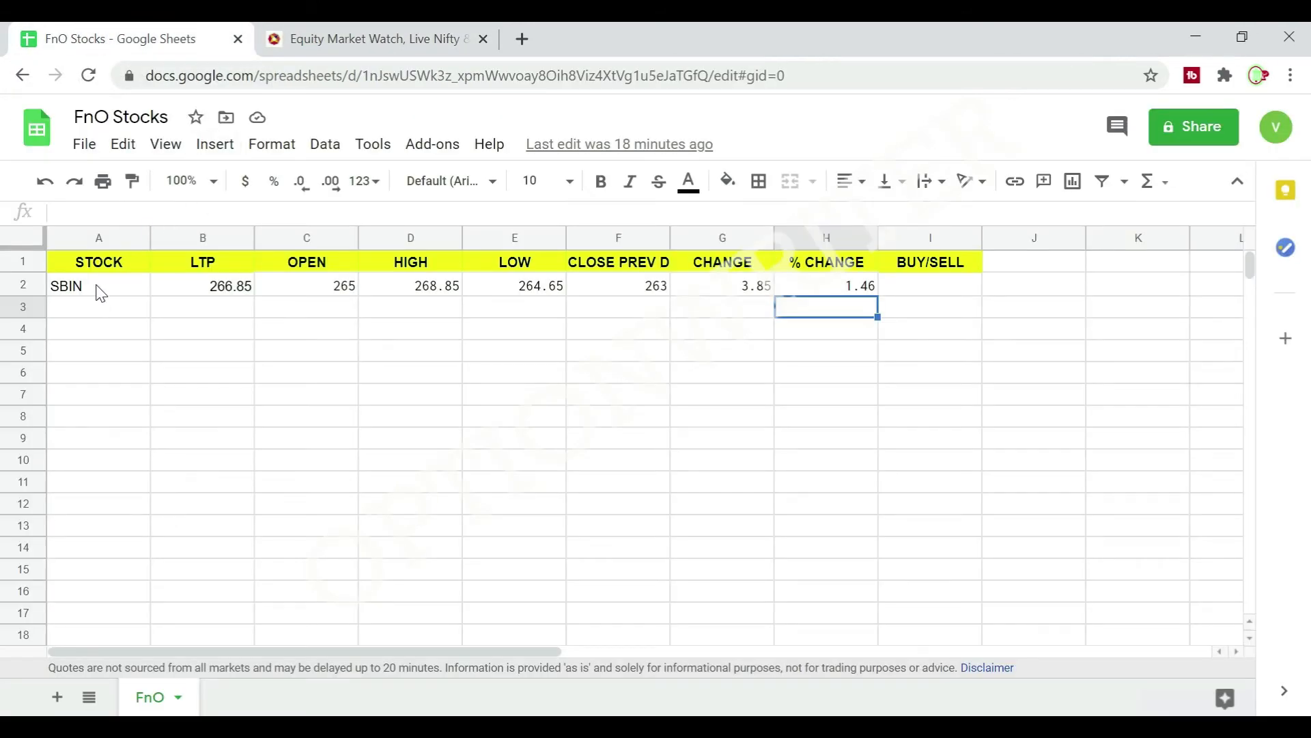
click(95, 298)
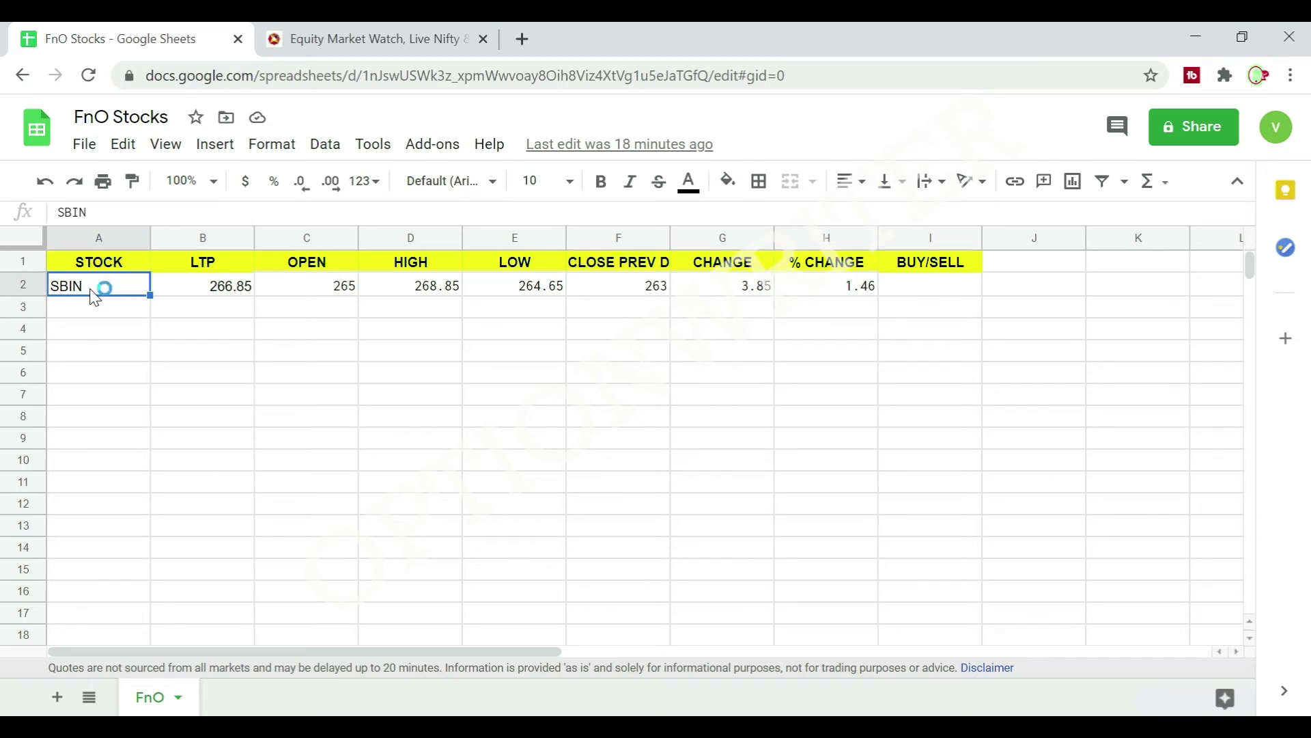
key(ctrl+v)
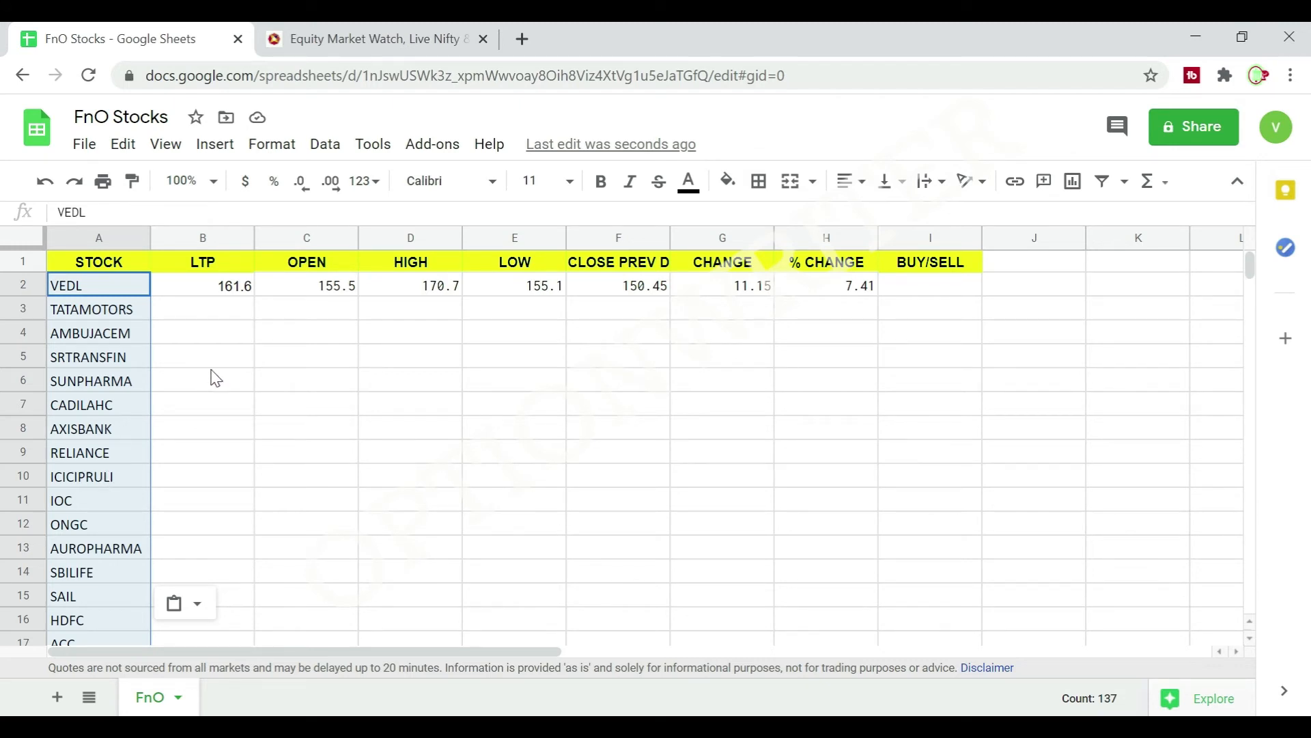
click(97, 287)
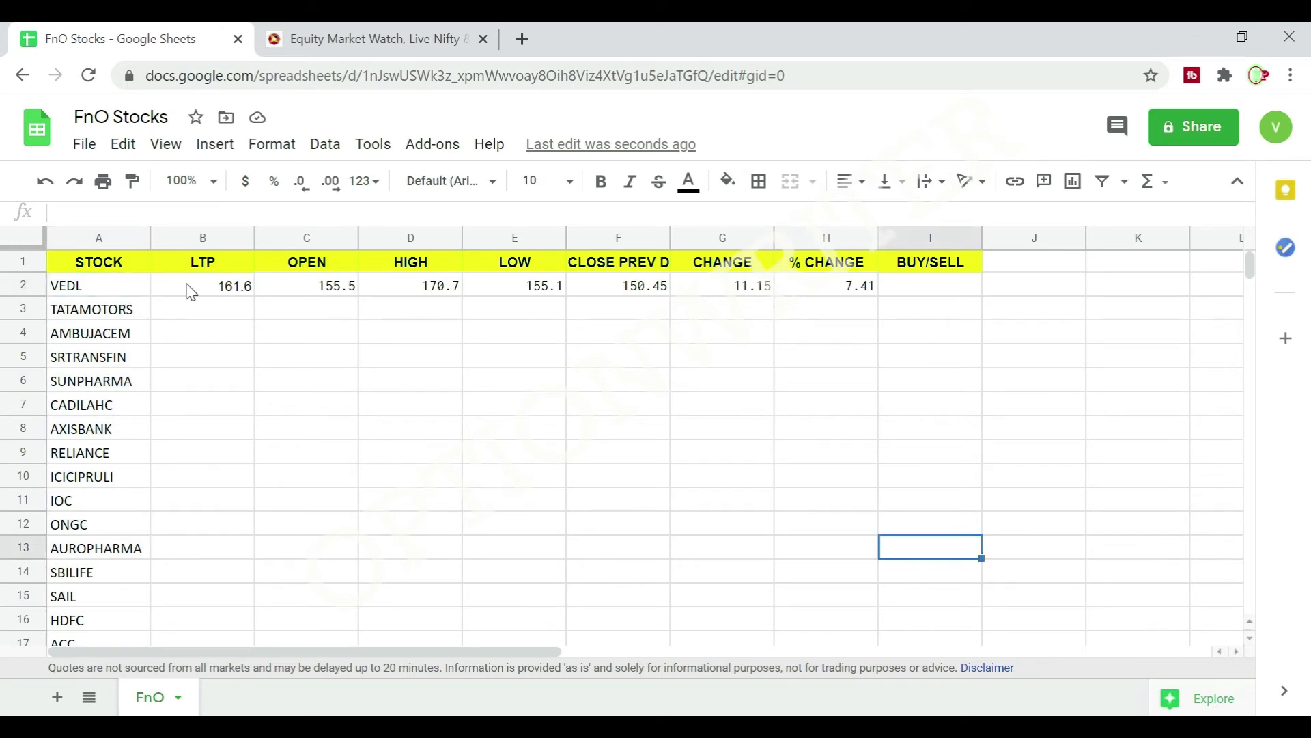
Fill the B2:H2 formulas, from LTP to % CHANGE, down to row 138 and check the filled rows.
drag(189, 290, 880, 294)
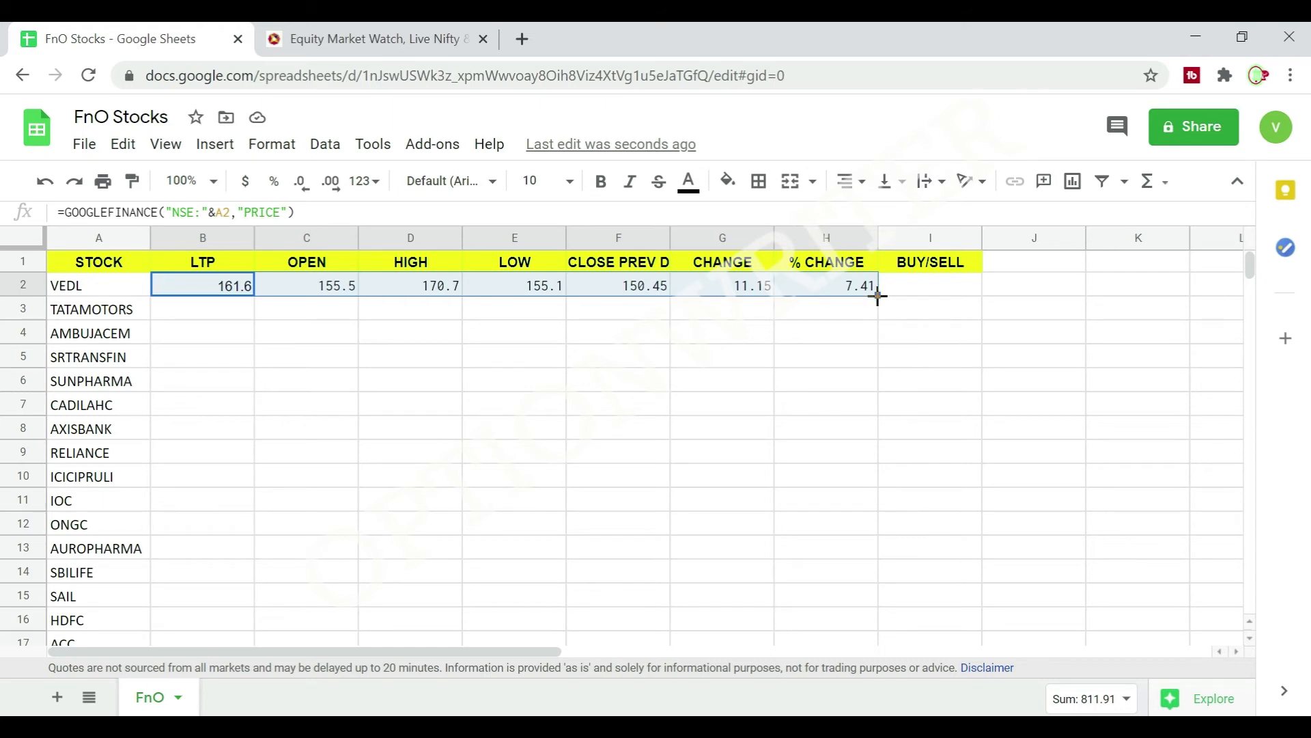
drag(878, 295, 877, 482)
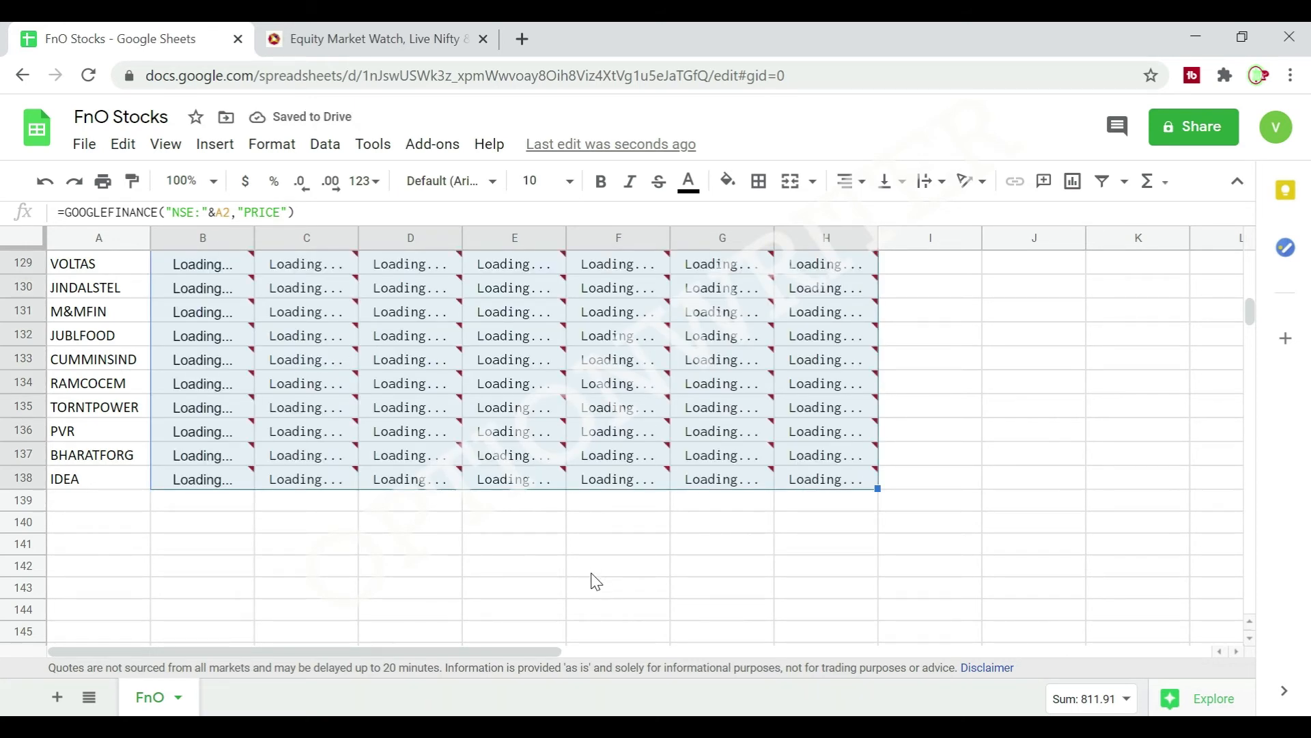
scroll(973, 586, up, 6)
scroll(976, 586, up, 20)
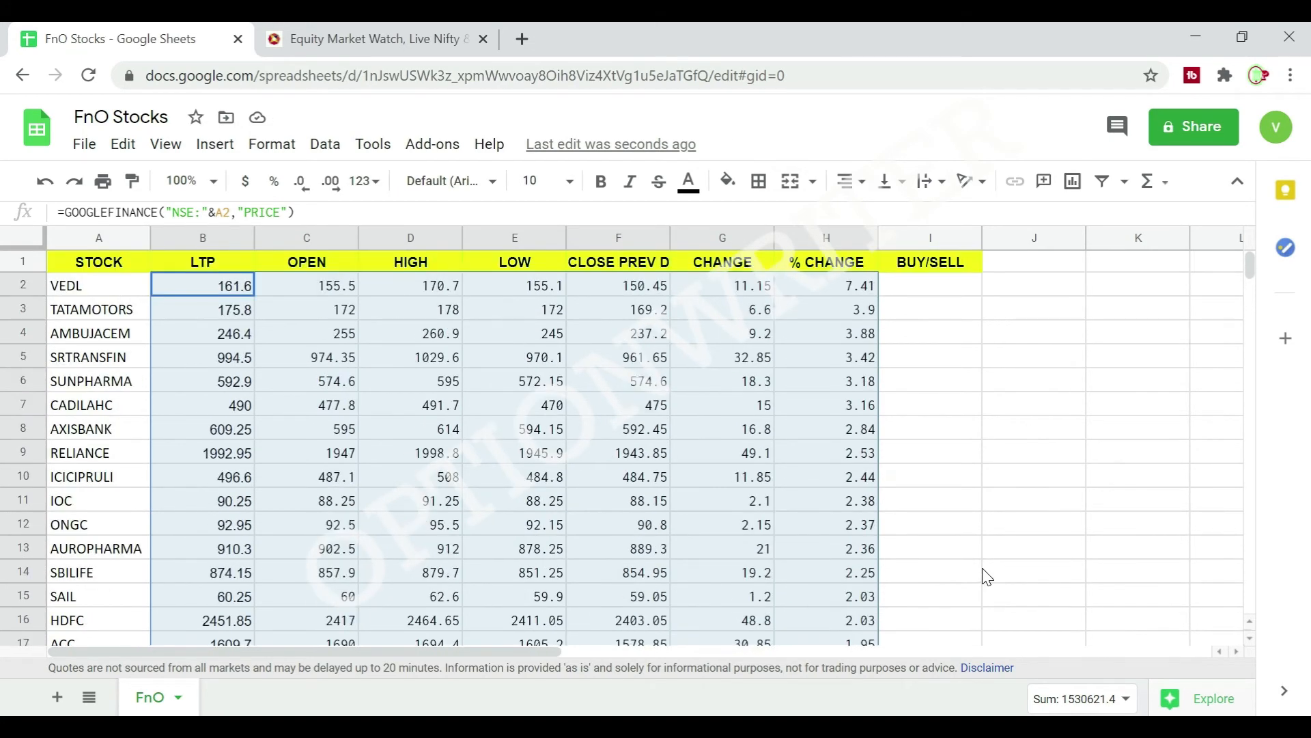
click(1043, 410)
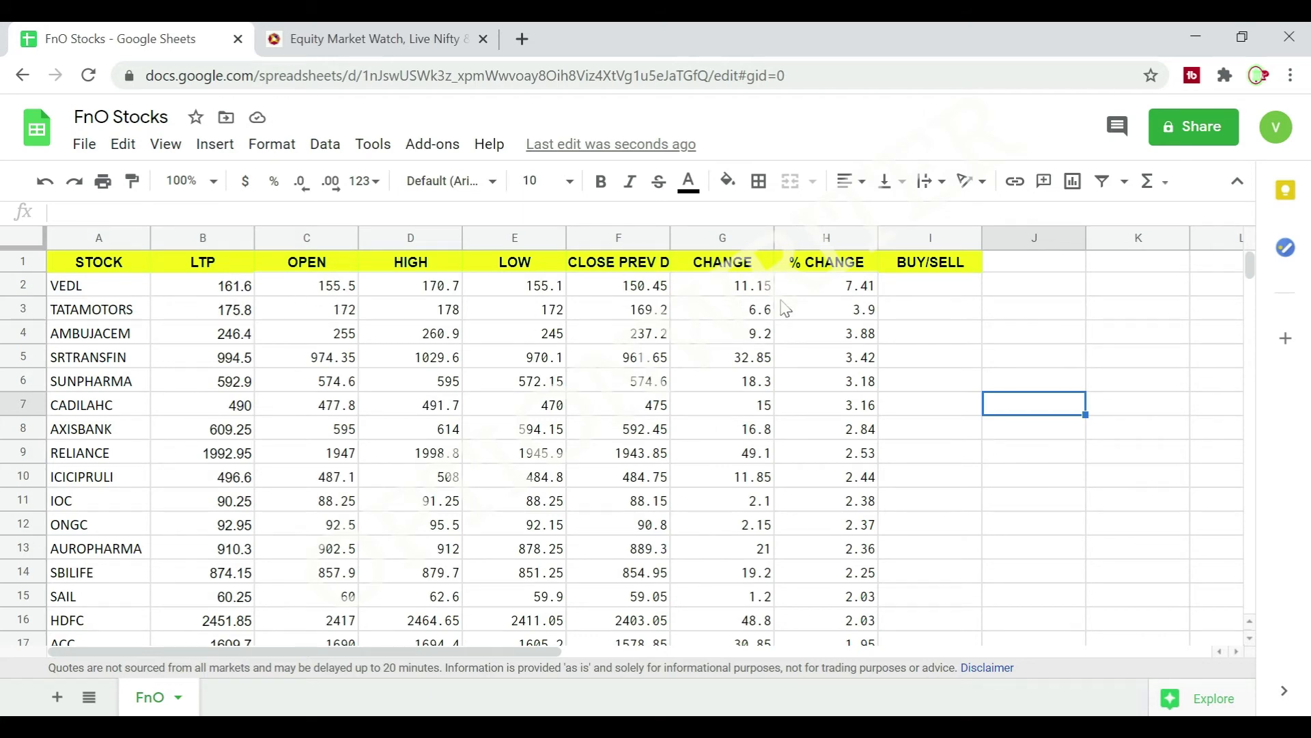
scroll(109, 341, down, 10)
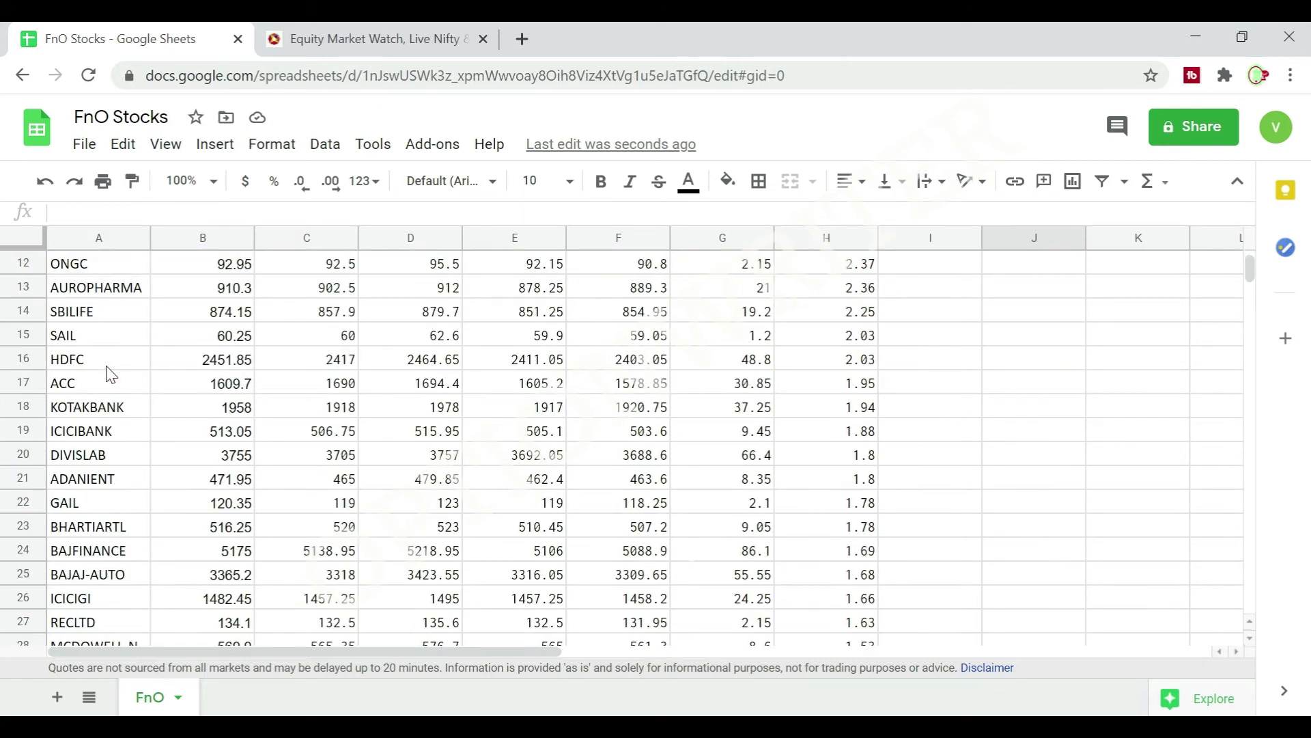
scroll(114, 432, down, 20)
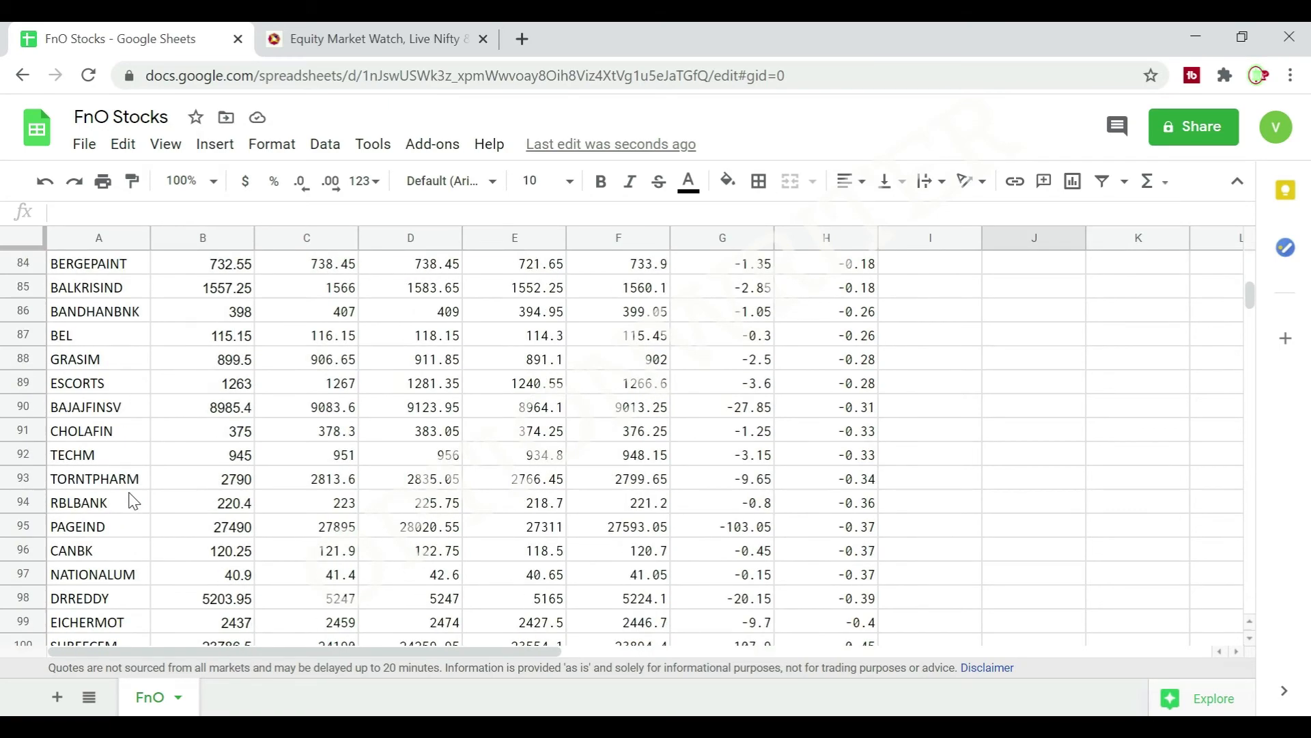
scroll(133, 502, up, 20)
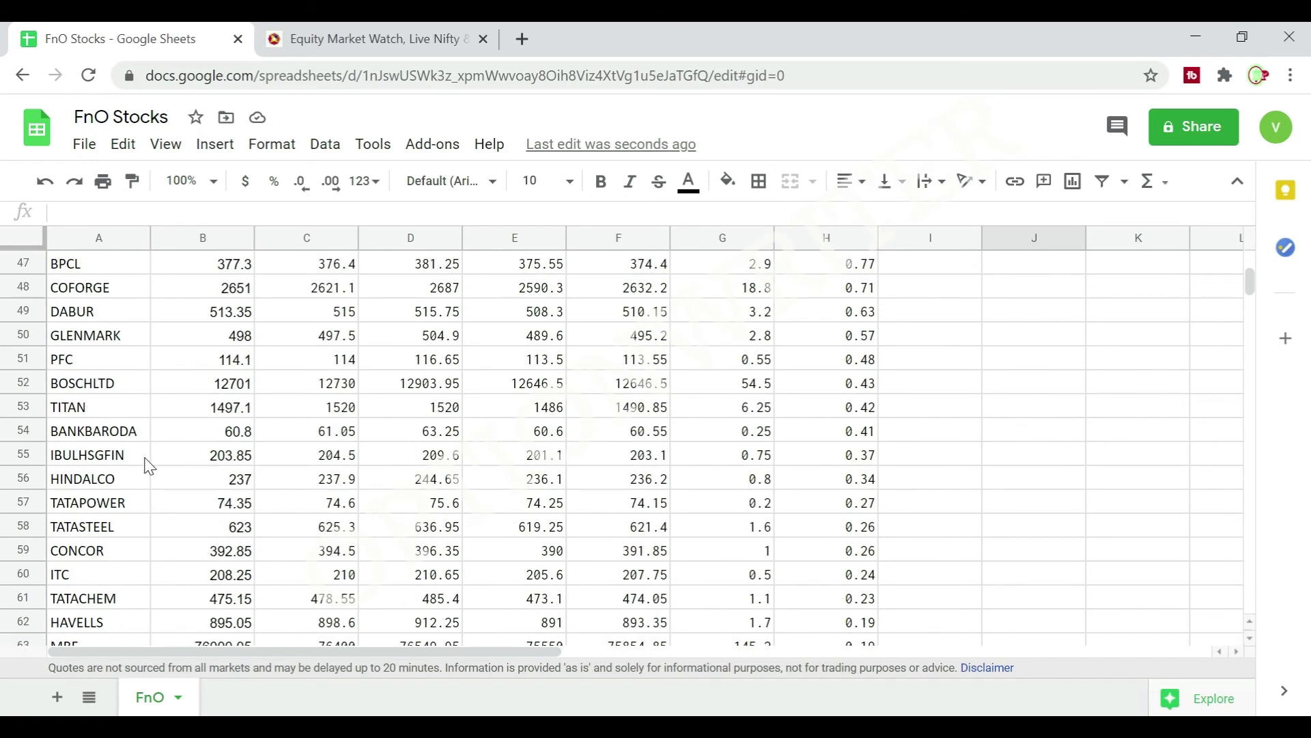
scroll(150, 456, up, 5)
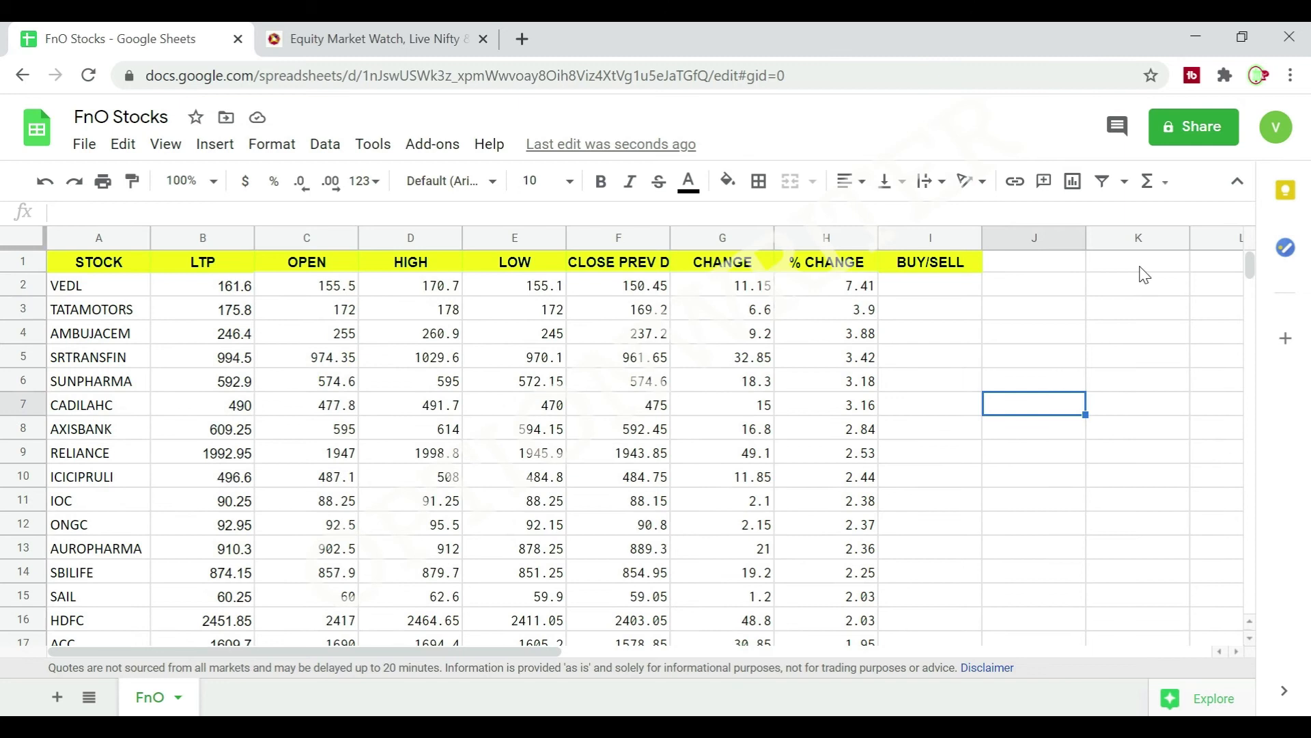
Begin the BUY/SELL formula in I2 with =IF(C2=E2,"BUY", to return BUY when the open equals the low.
click(916, 291)
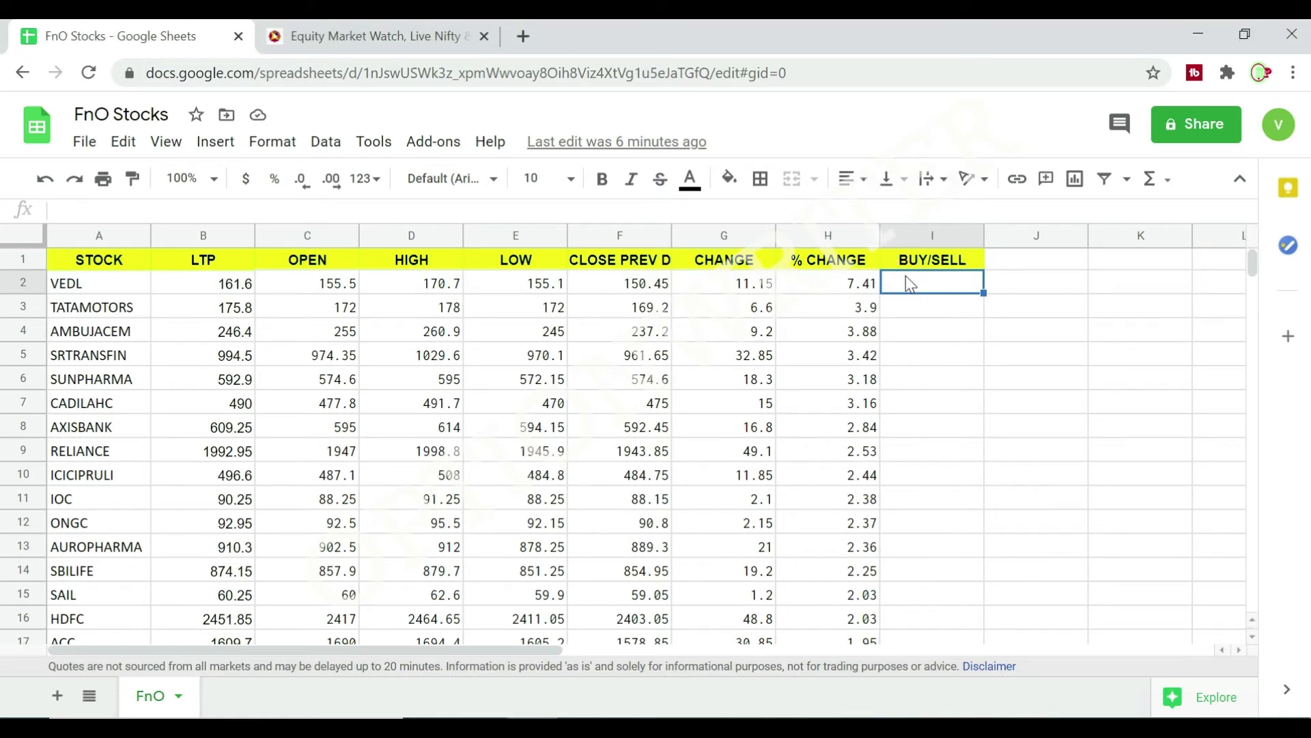
text(=)
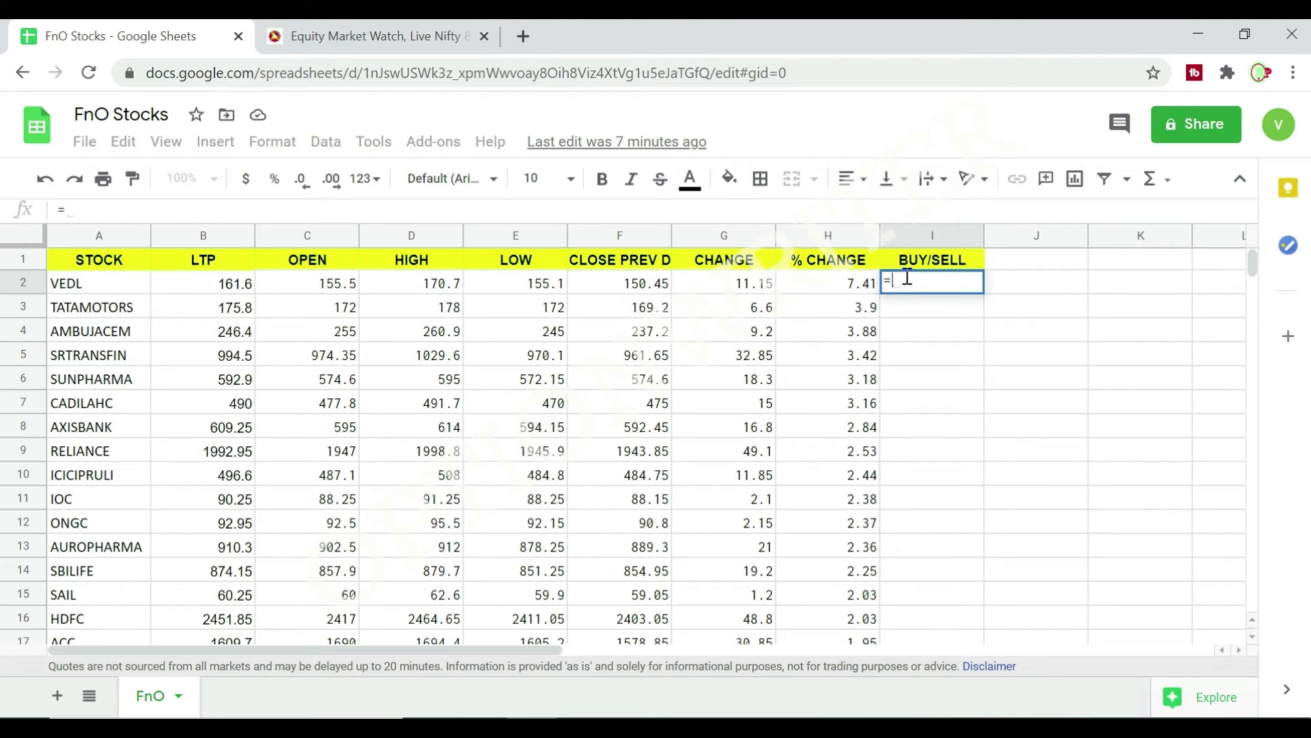
text(IF)
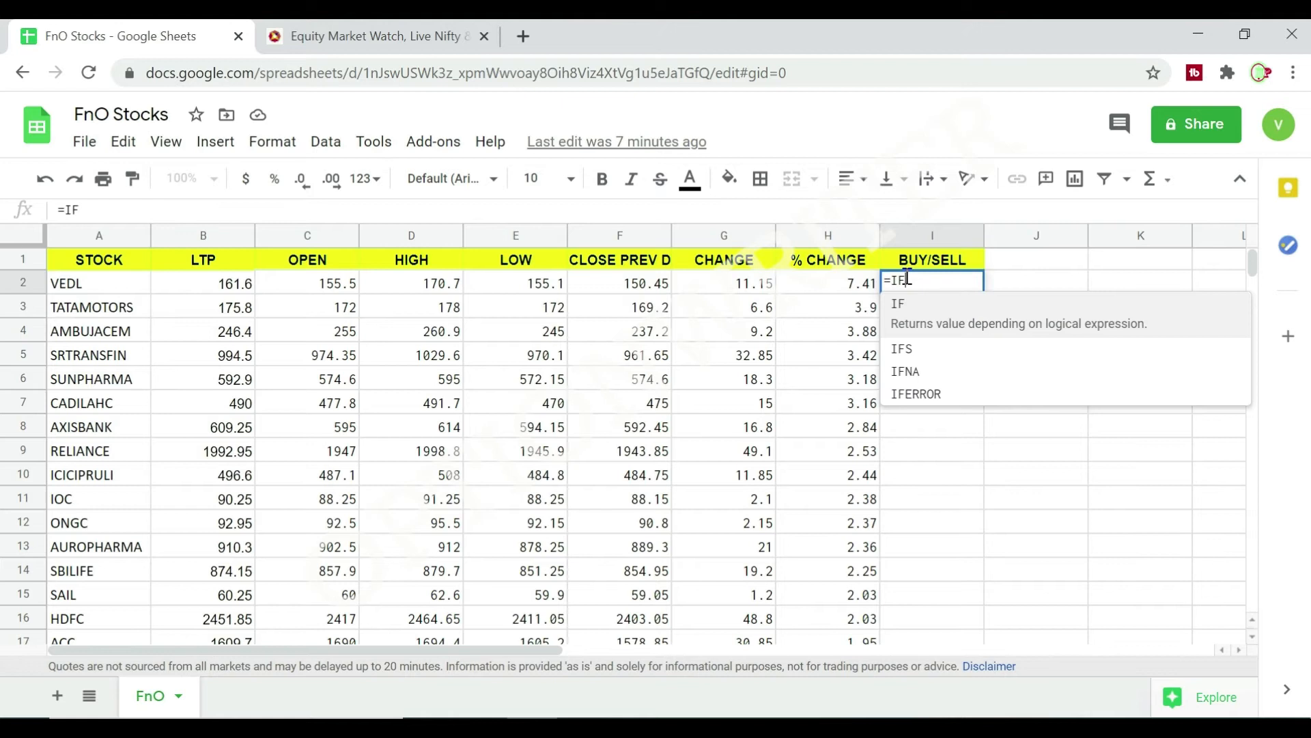
text(()
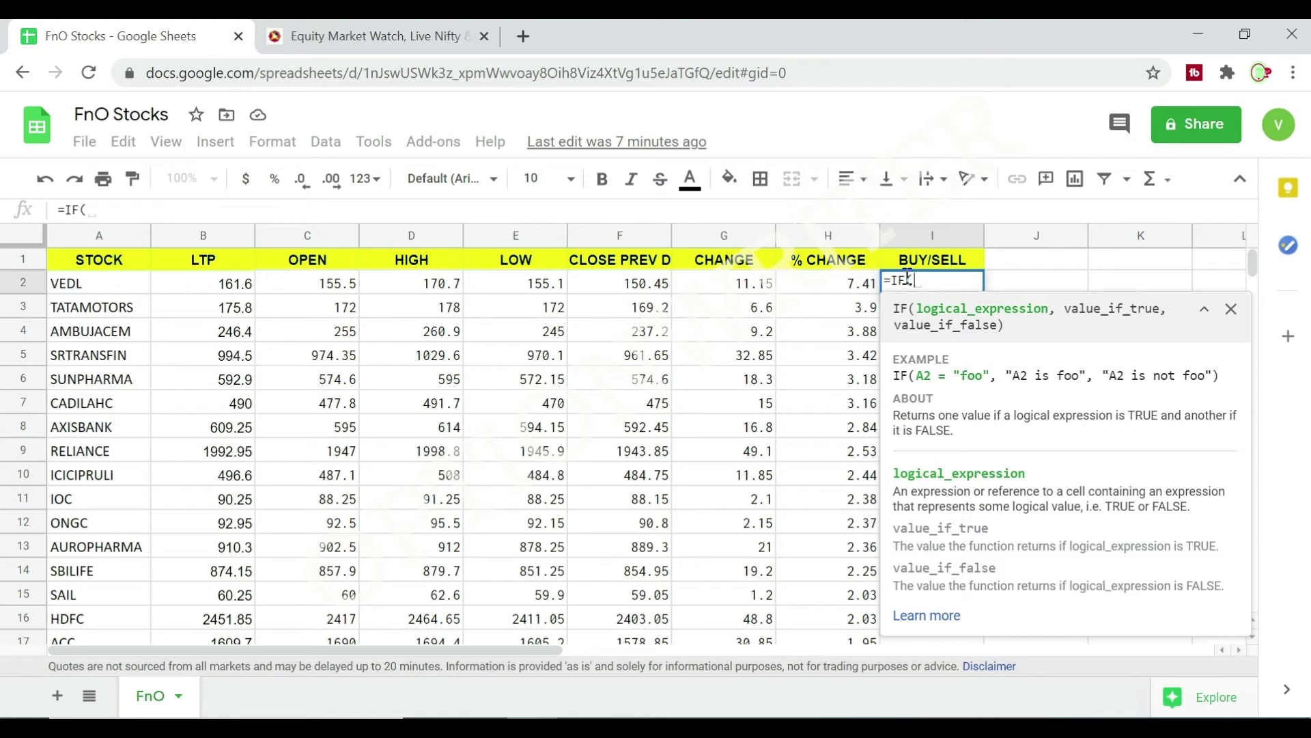
click(327, 290)
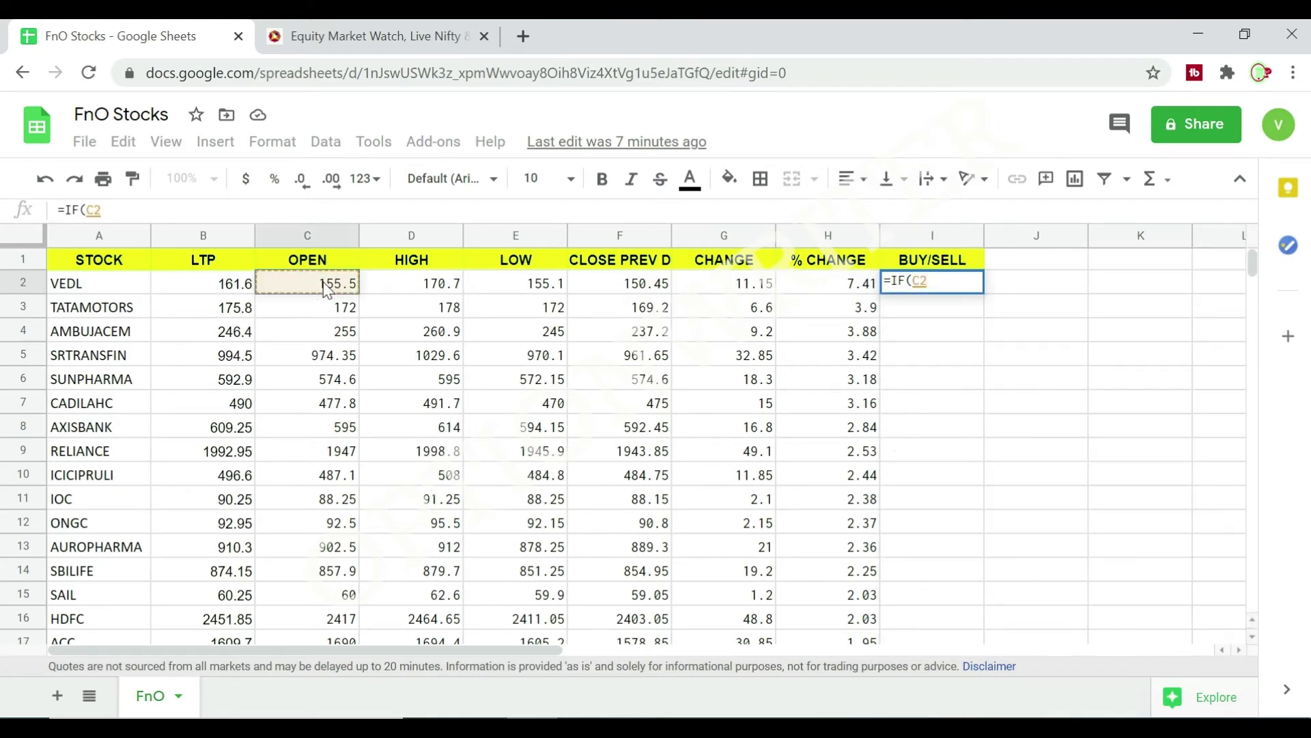
text(=)
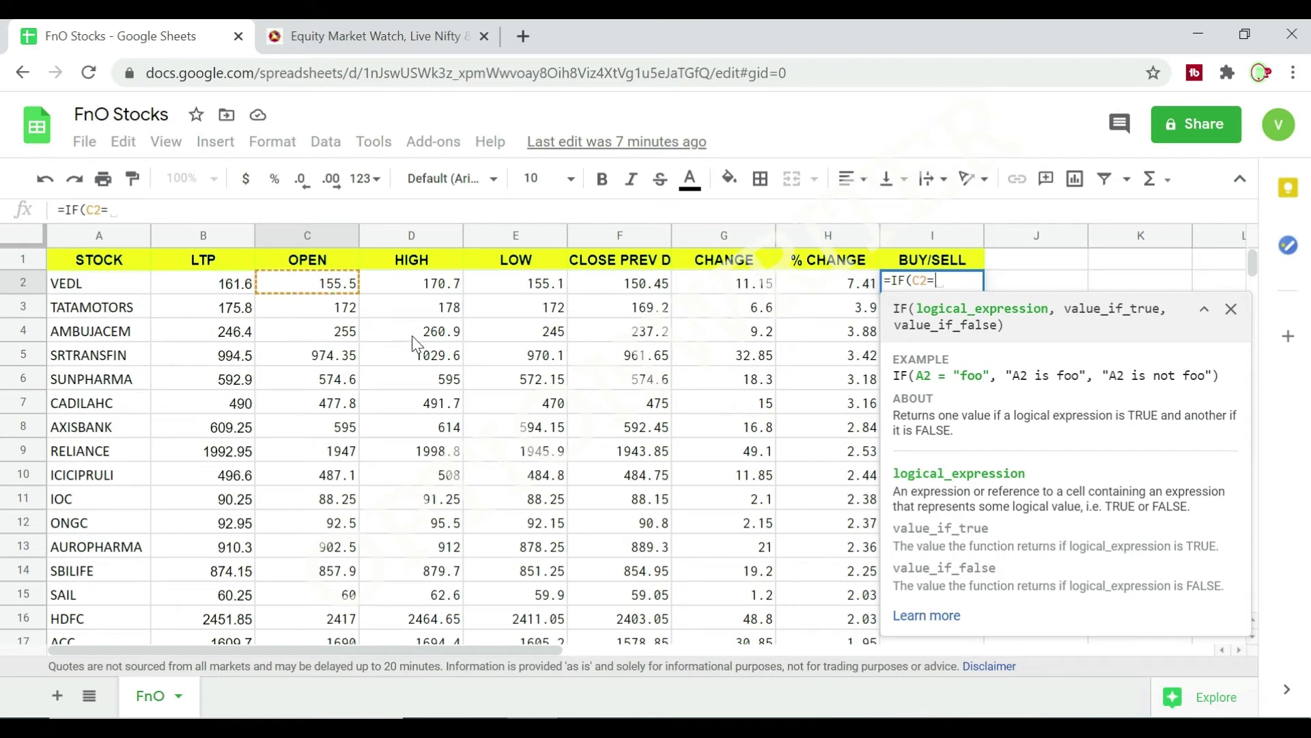
click(536, 292)
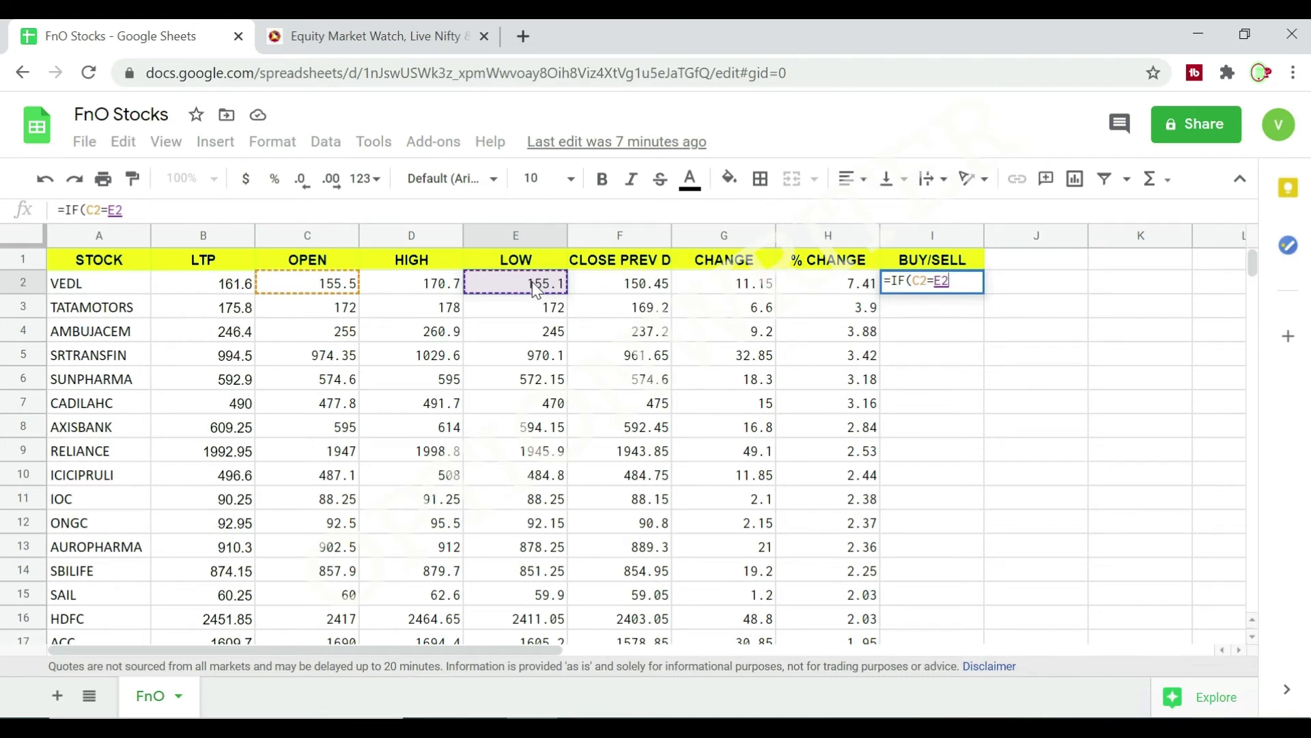
text(,")
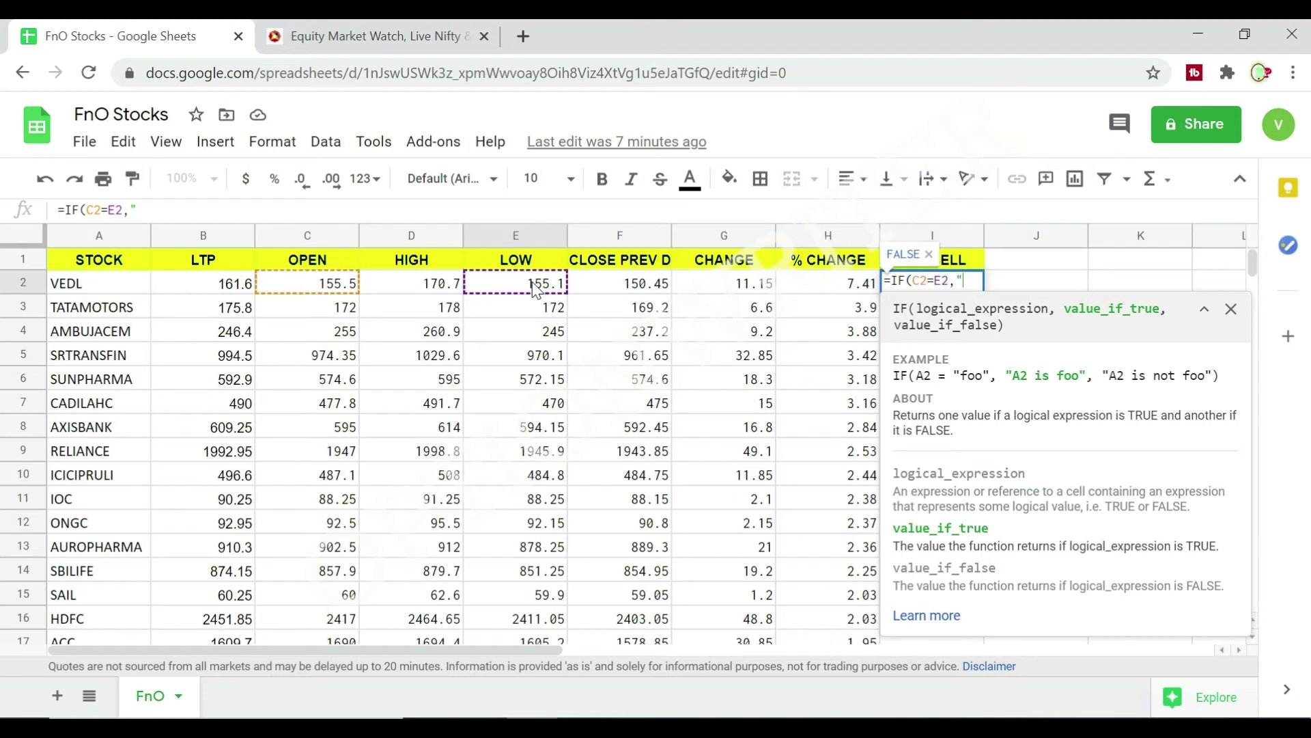
text(BUY",)
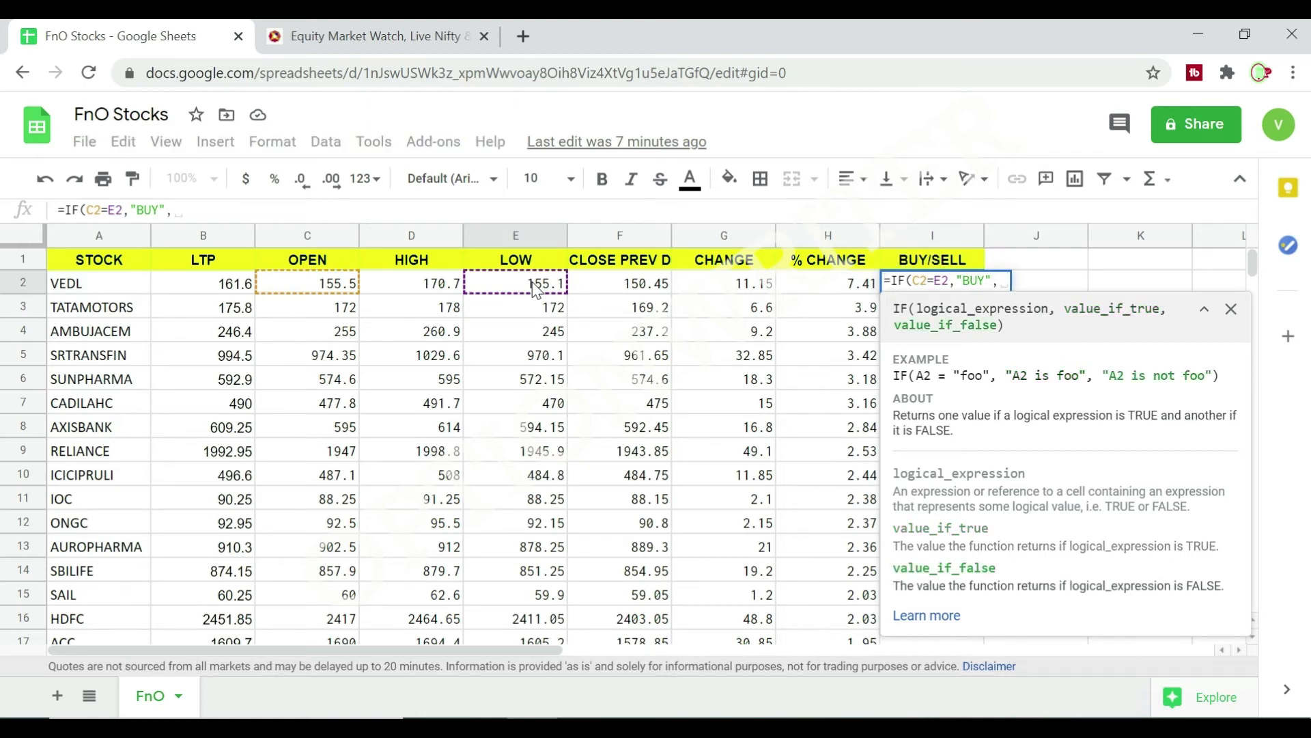
text(IF)
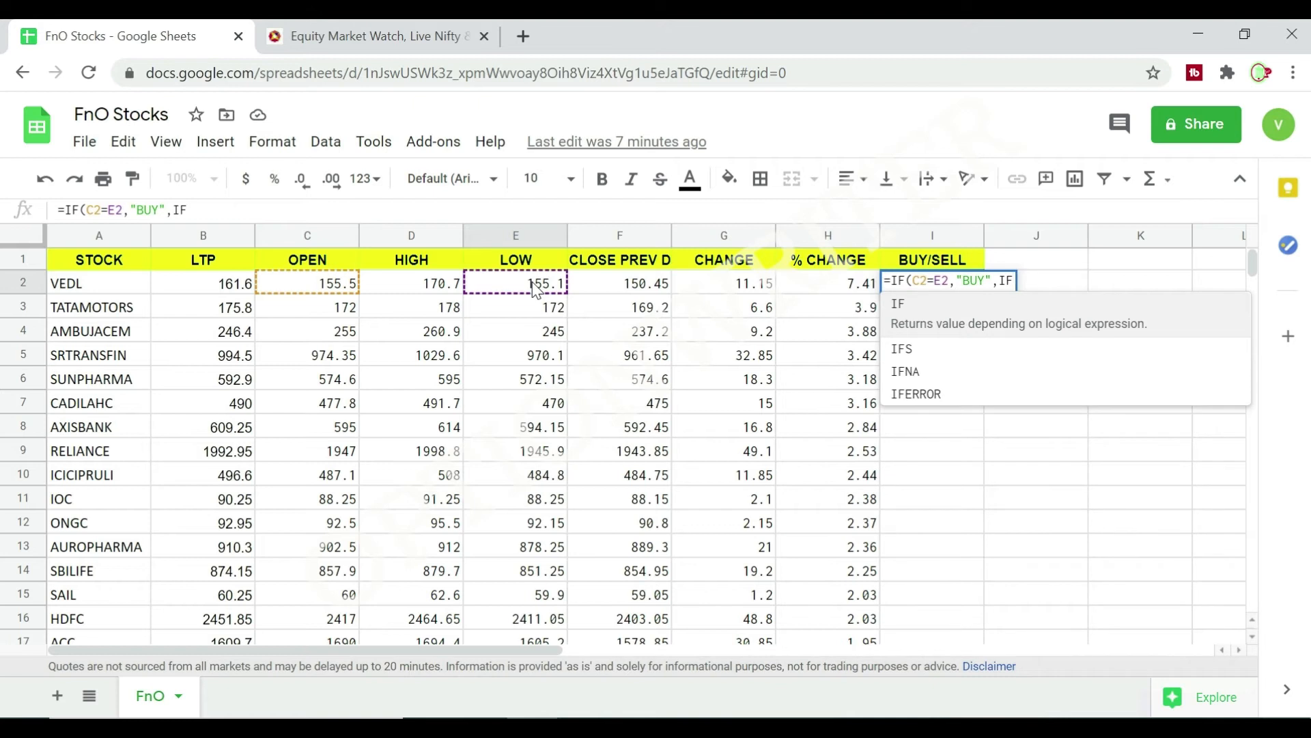
text(()
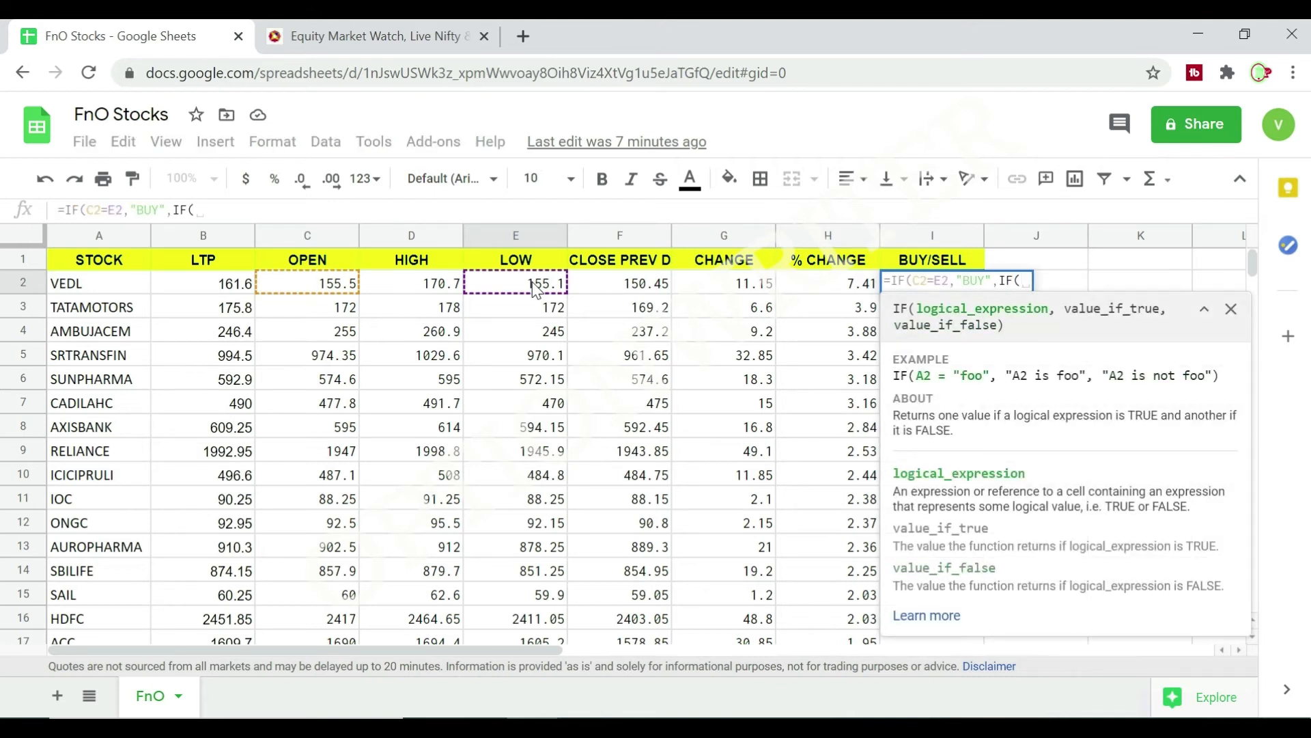
Complete the I2 formula with the nested IF(C2=D2,"SELL","")) so it returns SELL when open equals high and blank otherwise.
click(324, 294)
text(=)
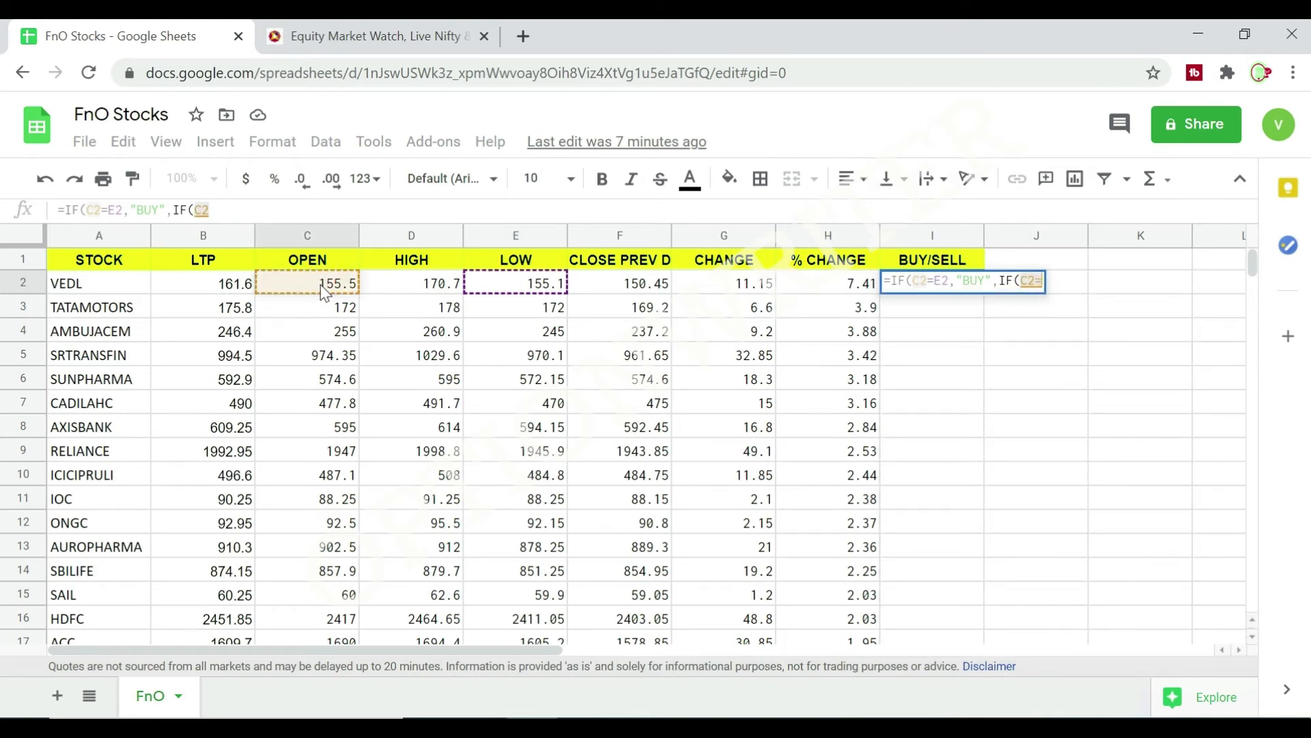
click(422, 288)
text(,)
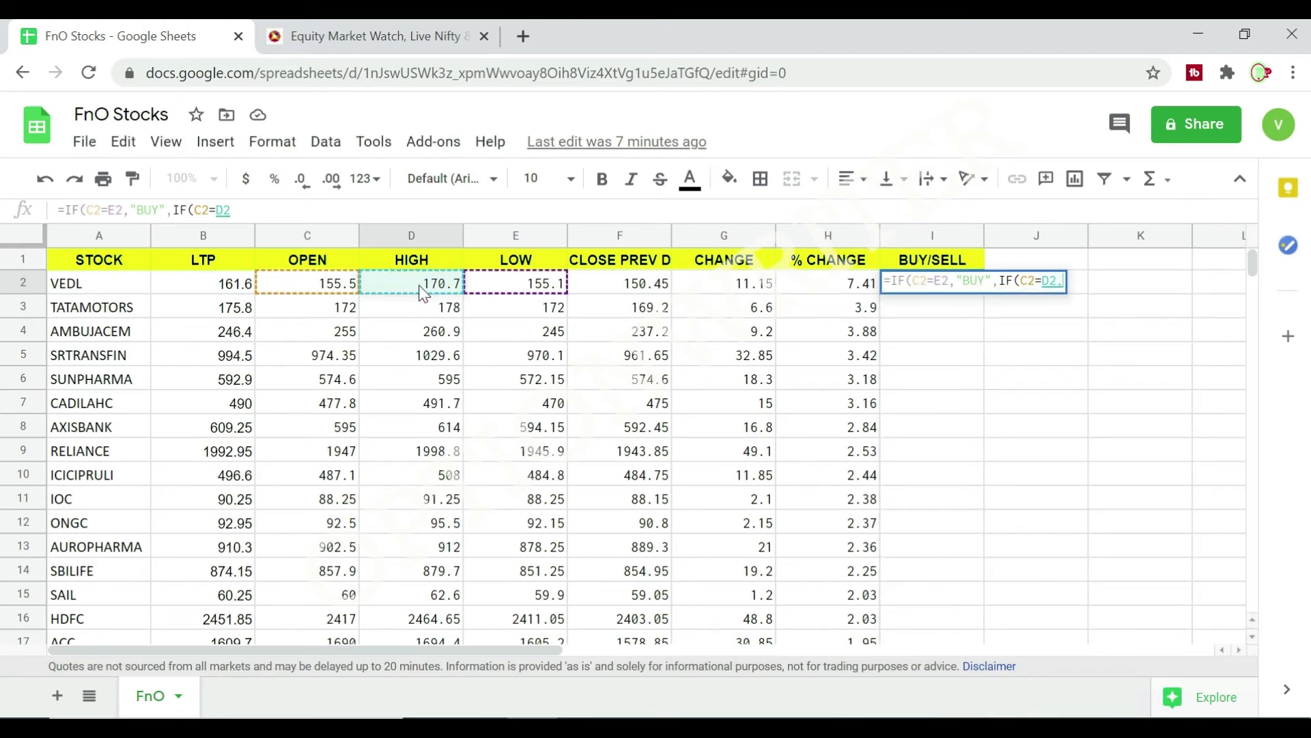
text(")
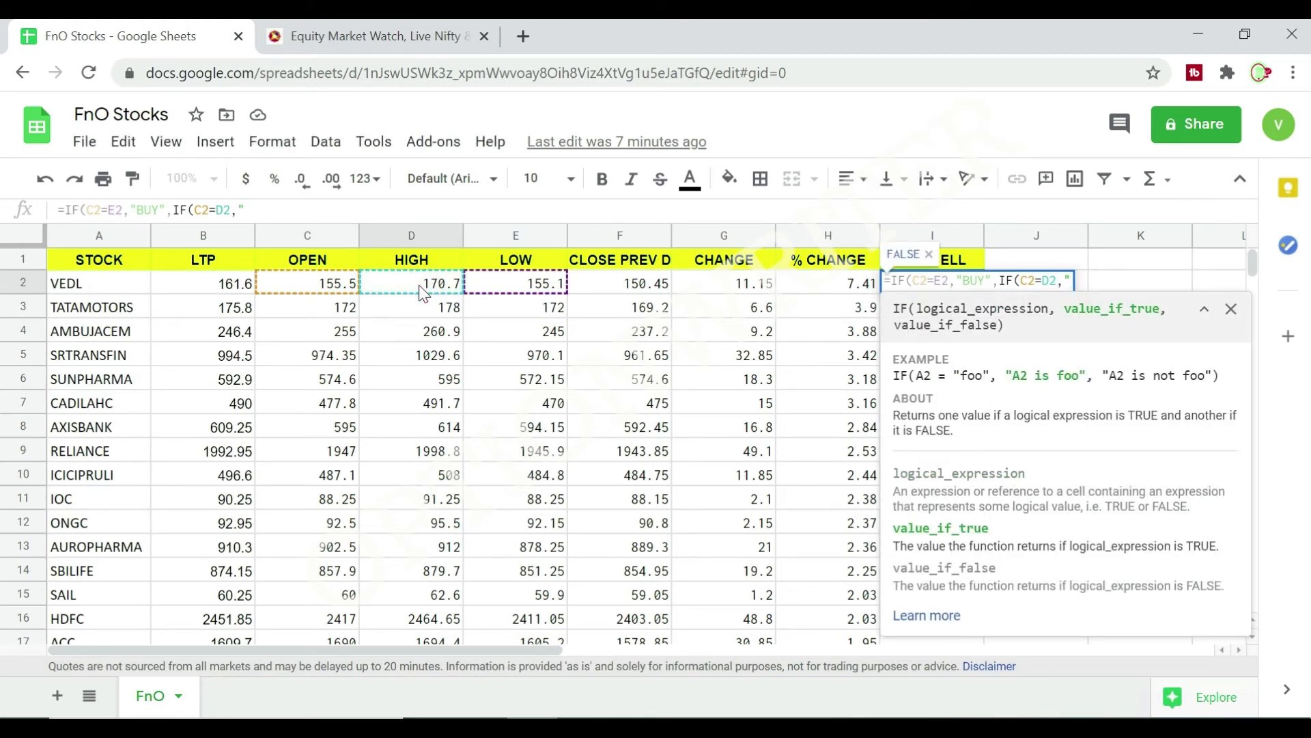
text(SELL")
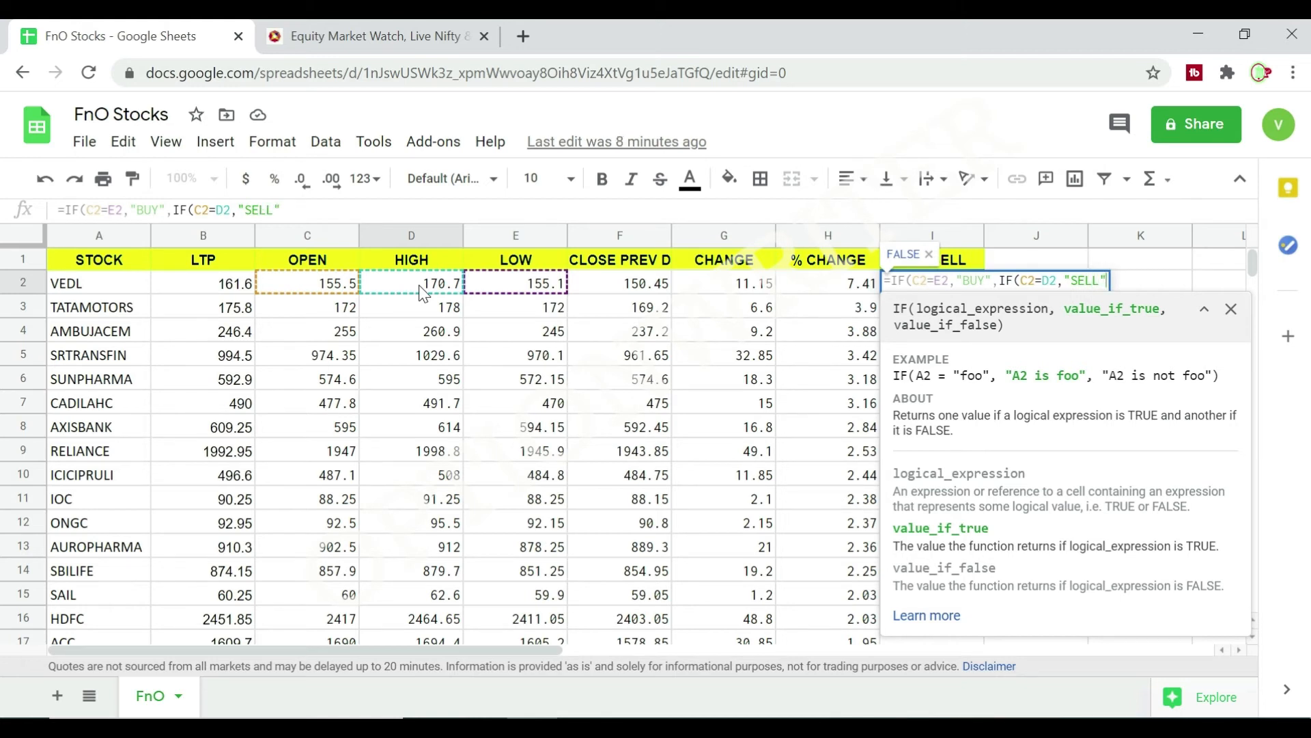
text(,"")
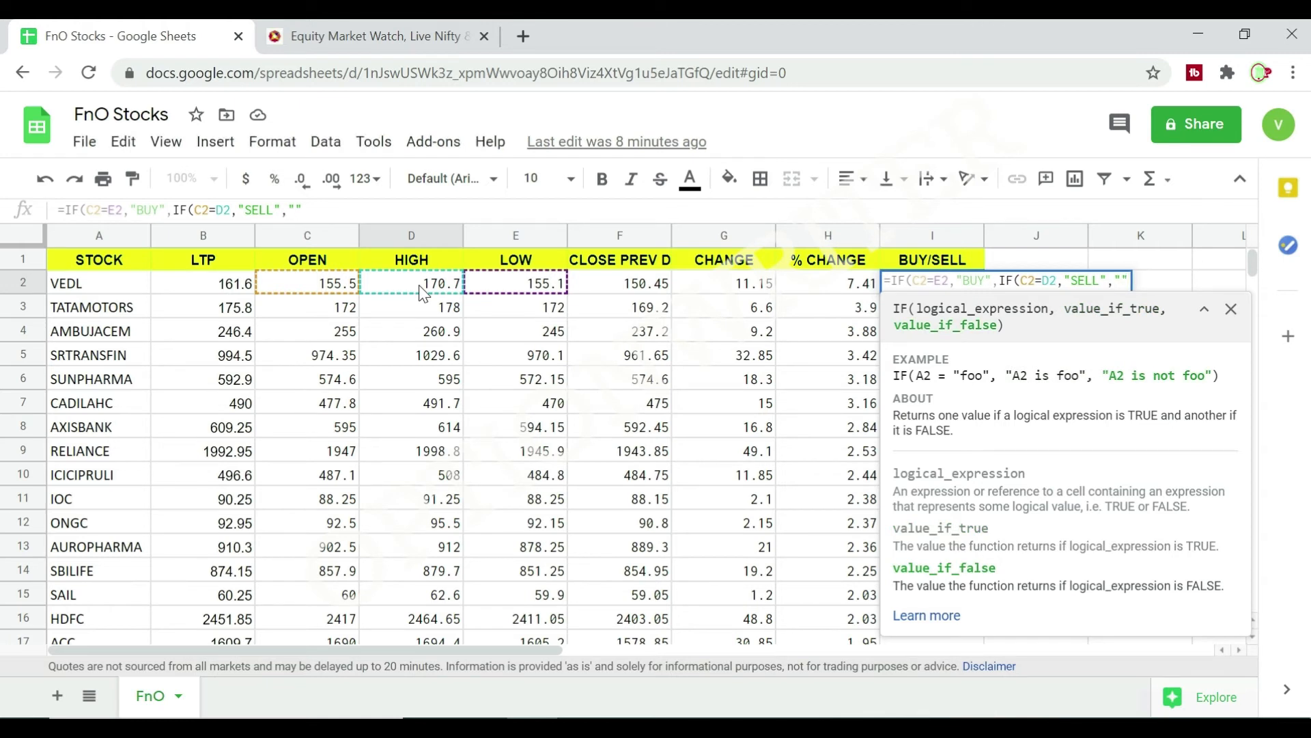
text()))
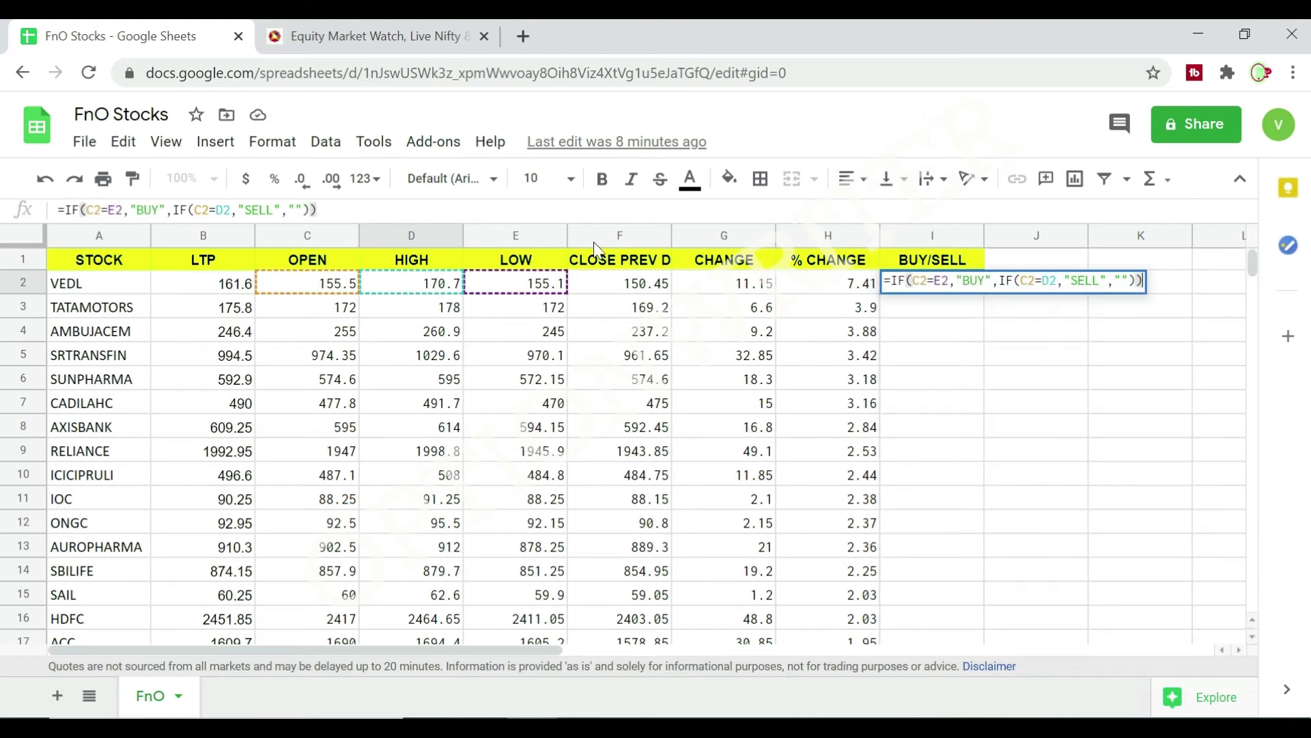
key(Return)
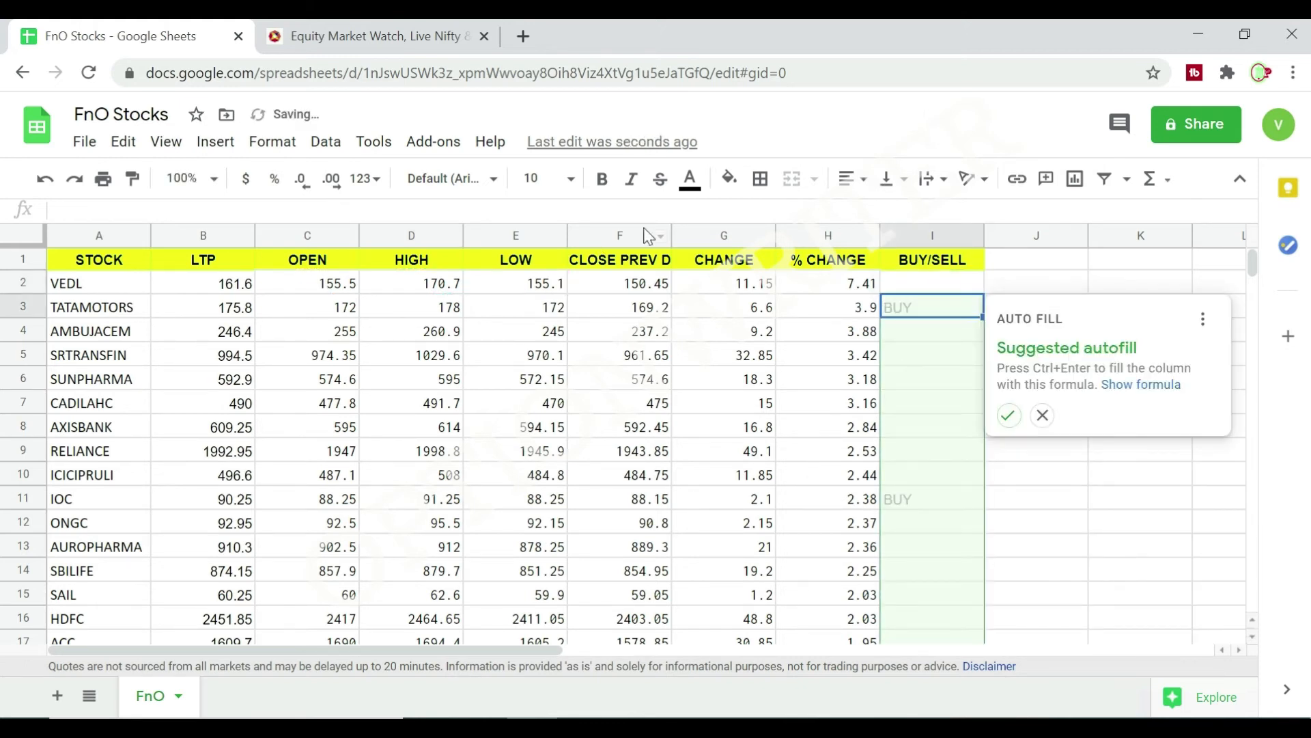
Fill the BUY/SELL formula from I2 down to I138, the last stock row.
click(916, 291)
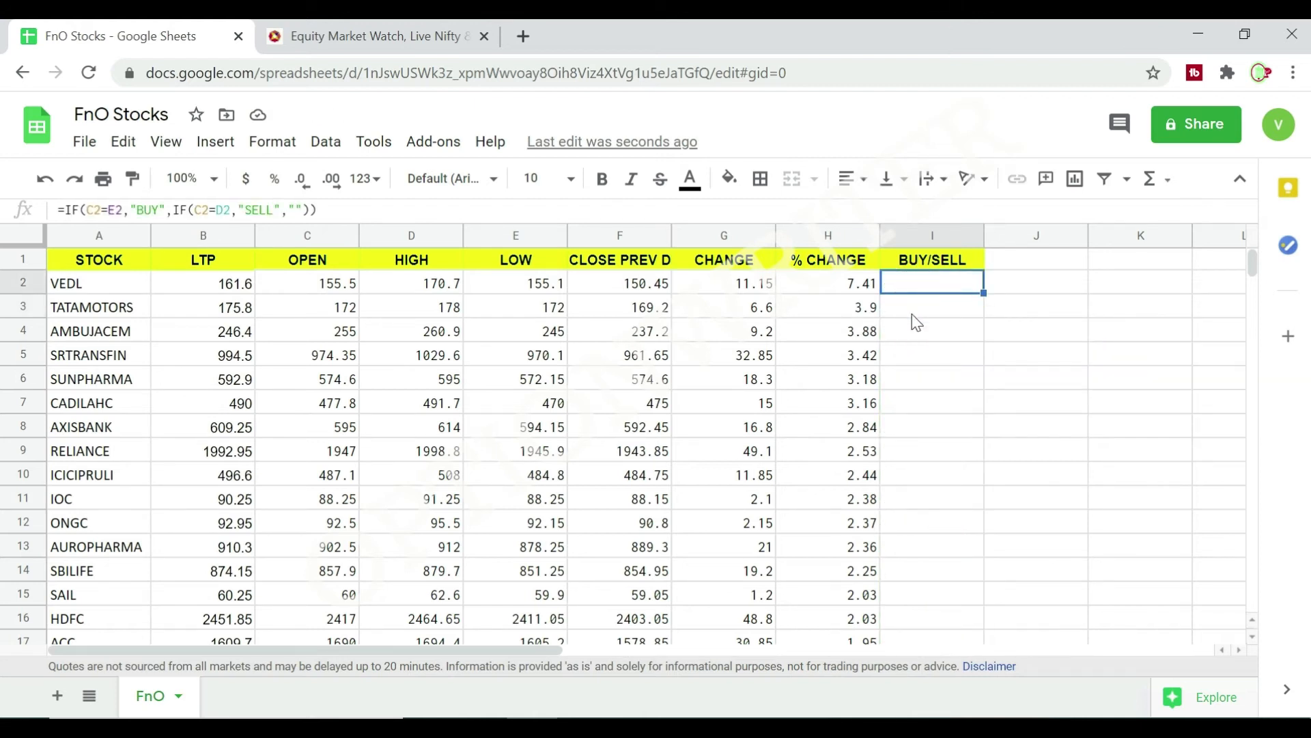
click(916, 315)
click(918, 291)
drag(984, 294, 936, 673)
scroll(936, 674, down, 8)
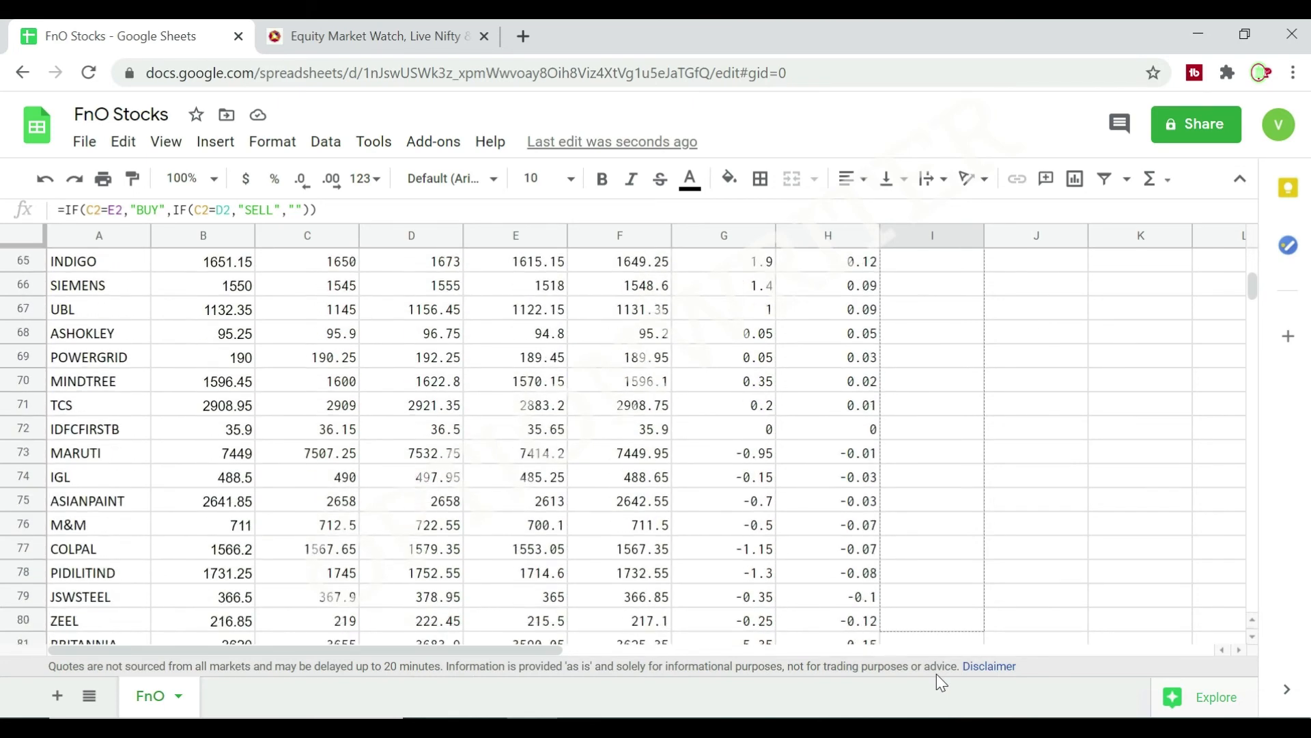
scroll(937, 674, down, 8)
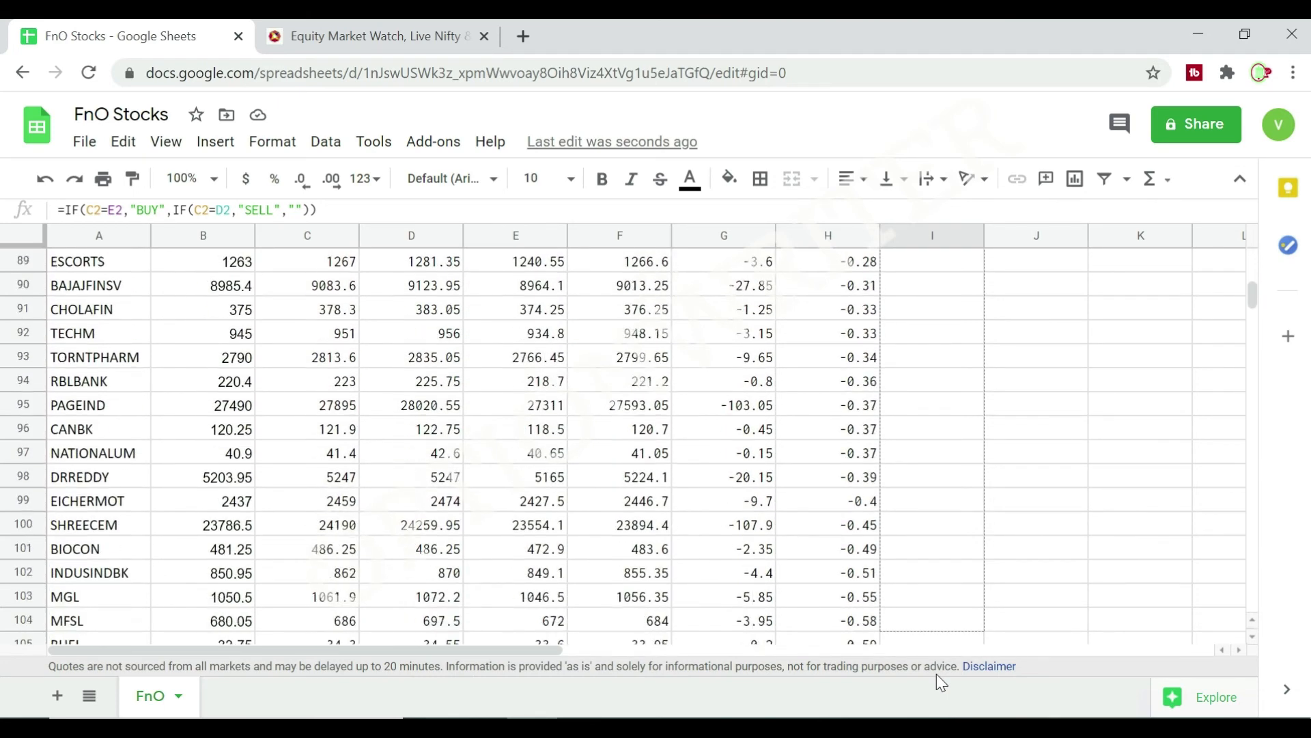
scroll(941, 681, down, 8)
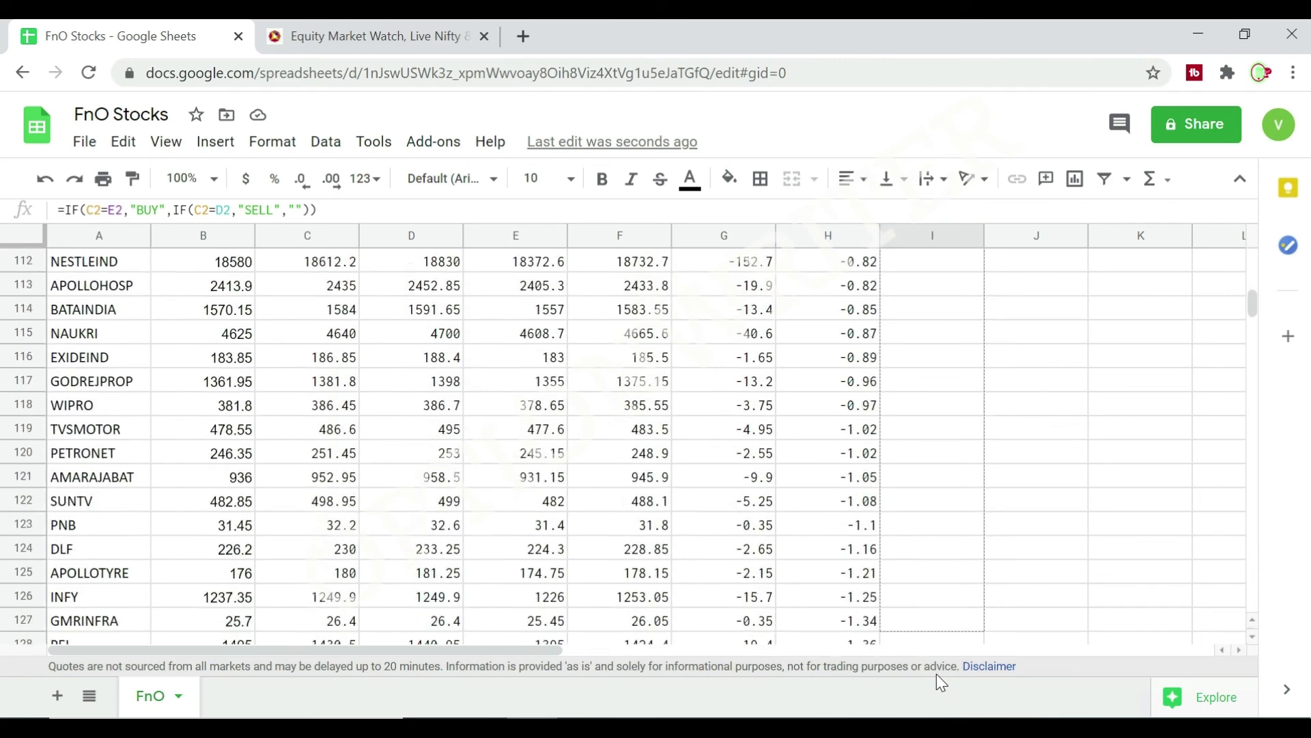
drag(936, 660, 895, 515)
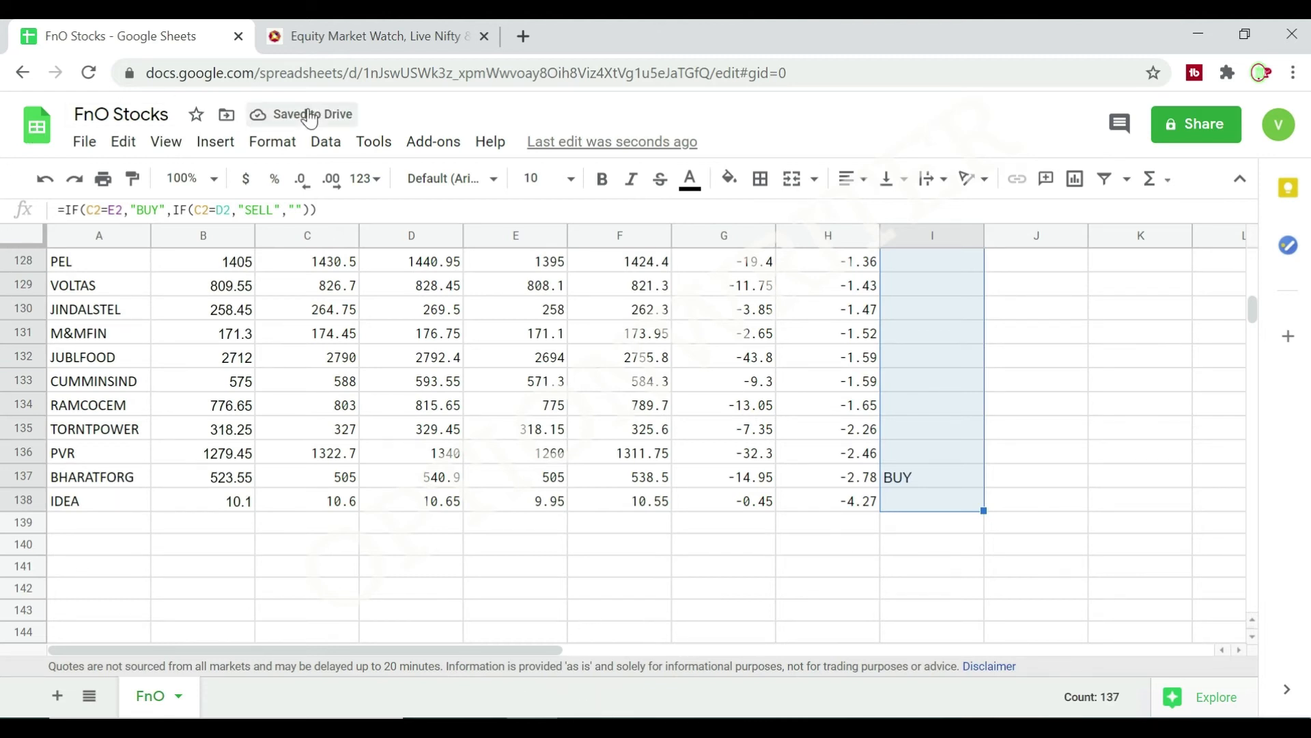
Add a conditional formatting rule to I2:I138 that fills cells whose text contains BUY with bright green.
click(272, 141)
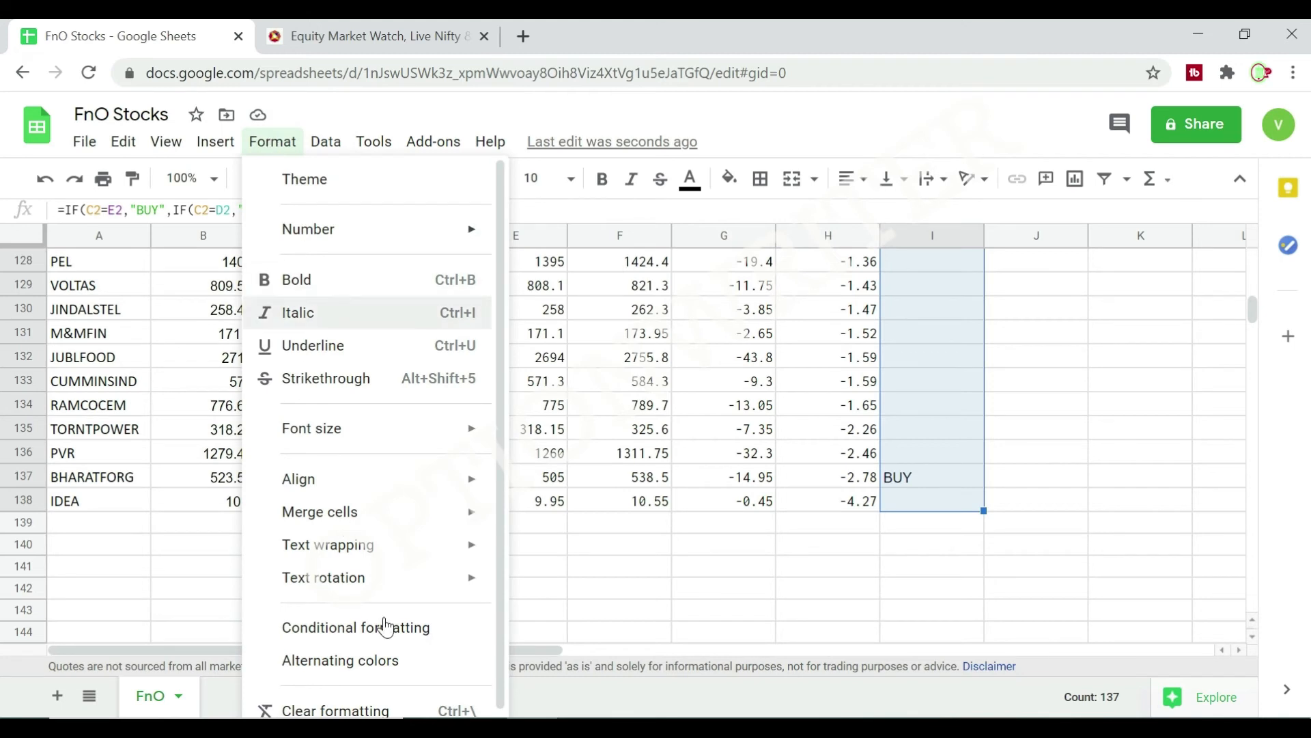
click(349, 628)
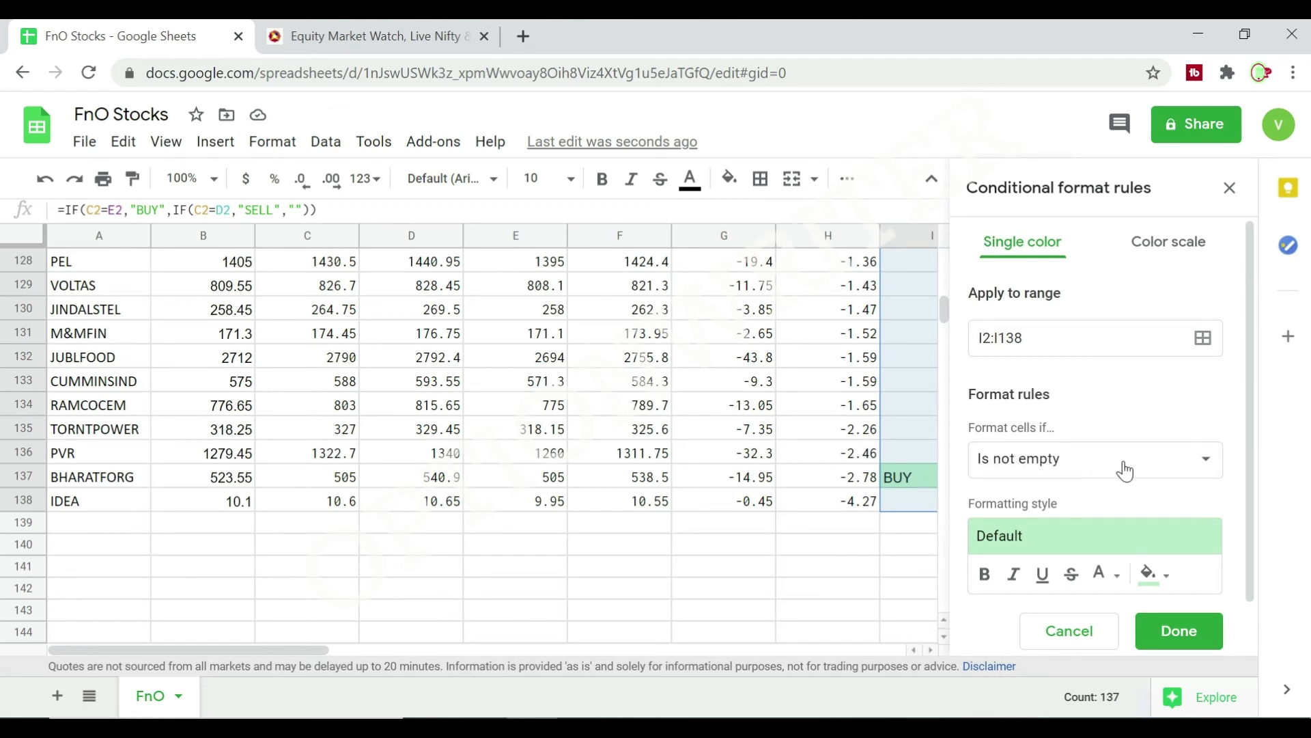
click(1206, 461)
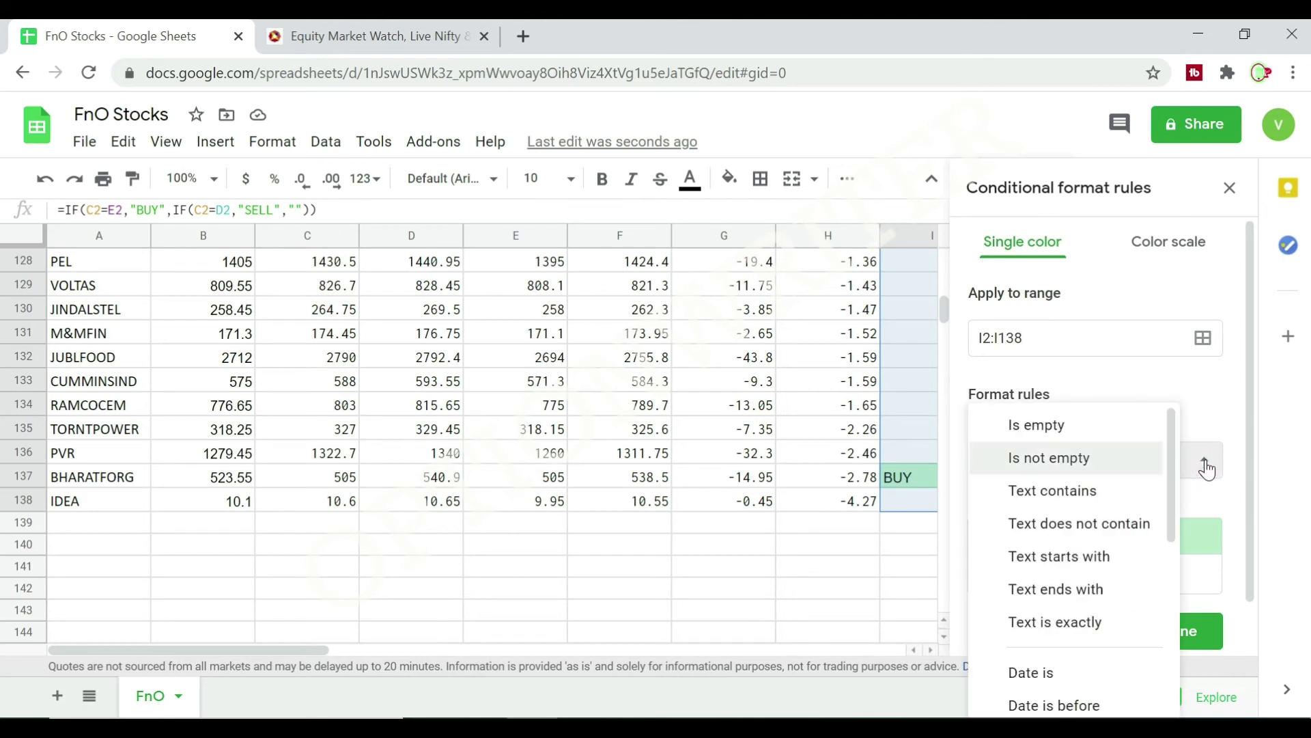
click(1059, 490)
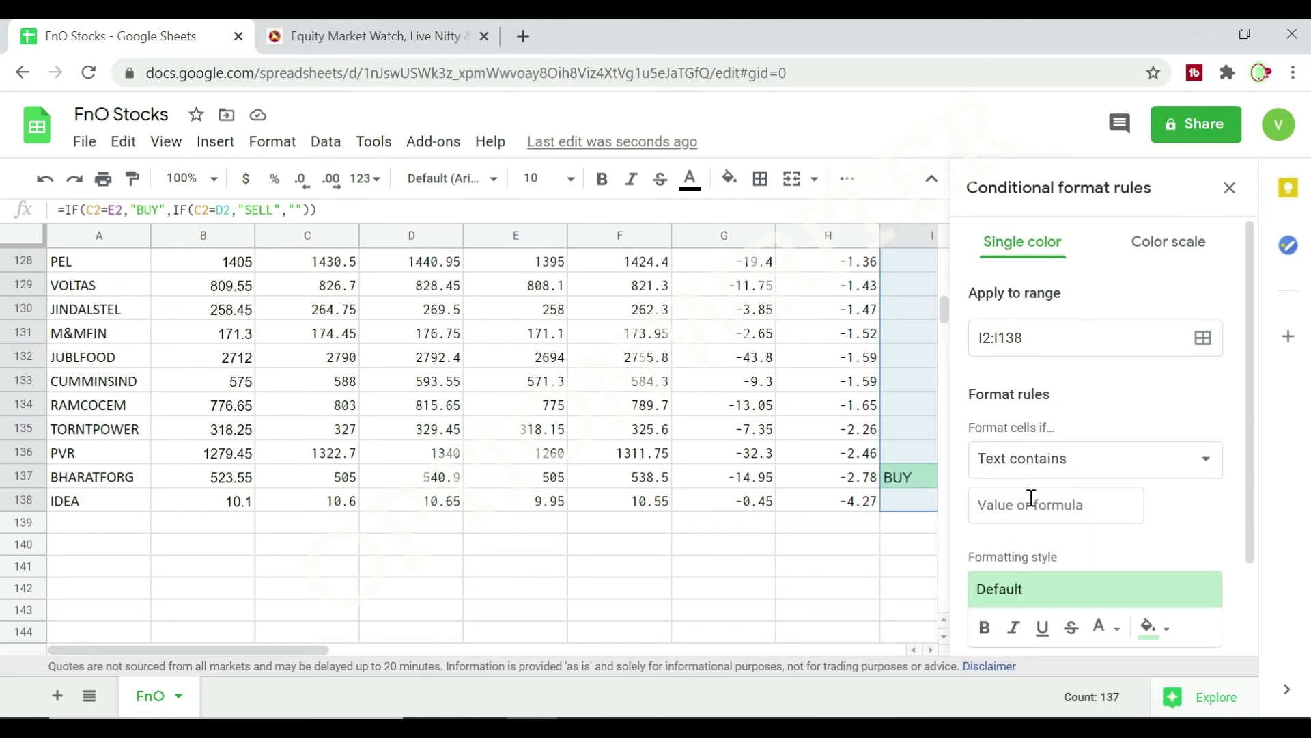
click(1030, 505)
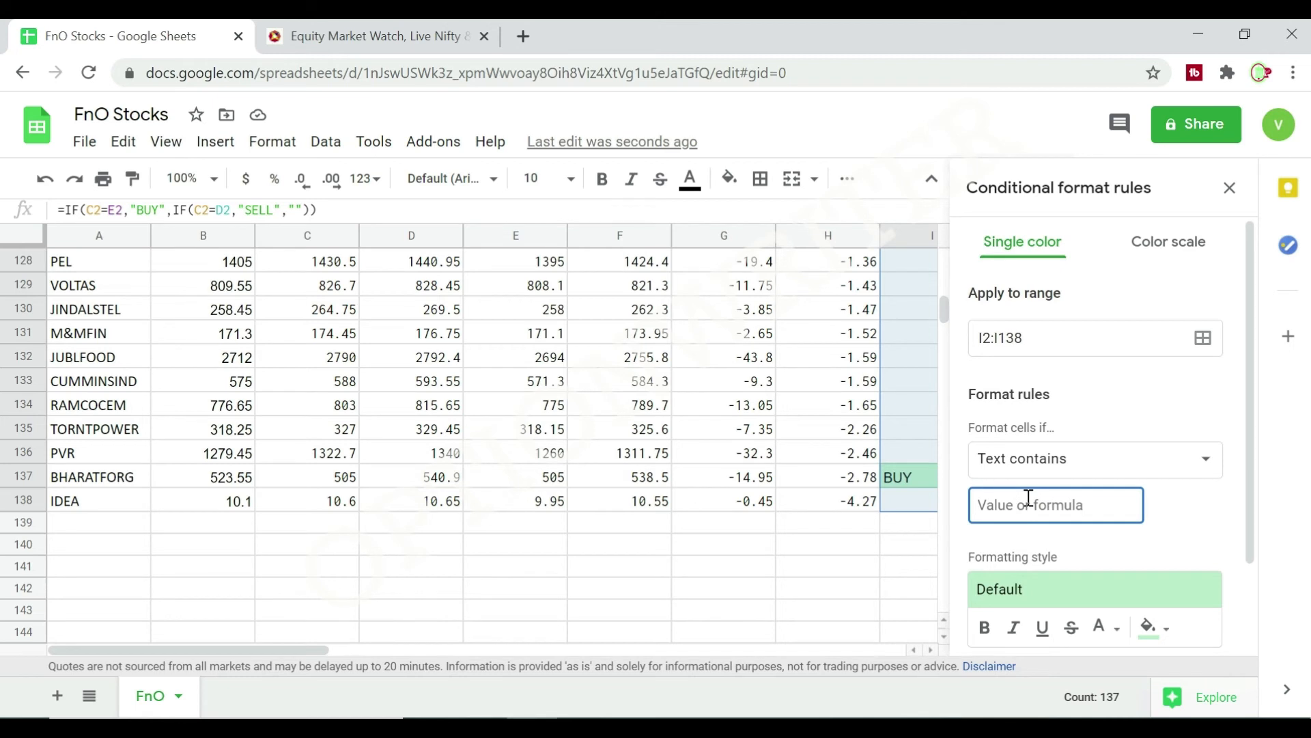
text(BUY)
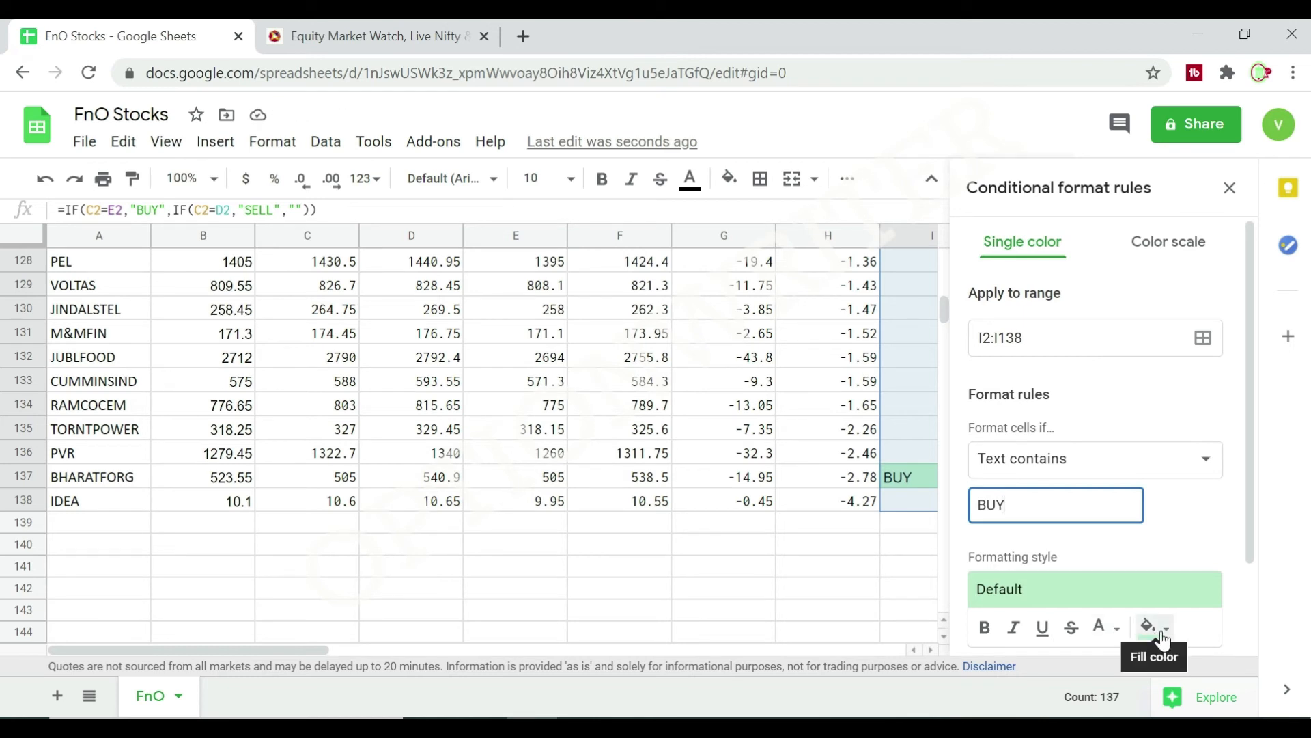
scroll(1158, 642, down, 3)
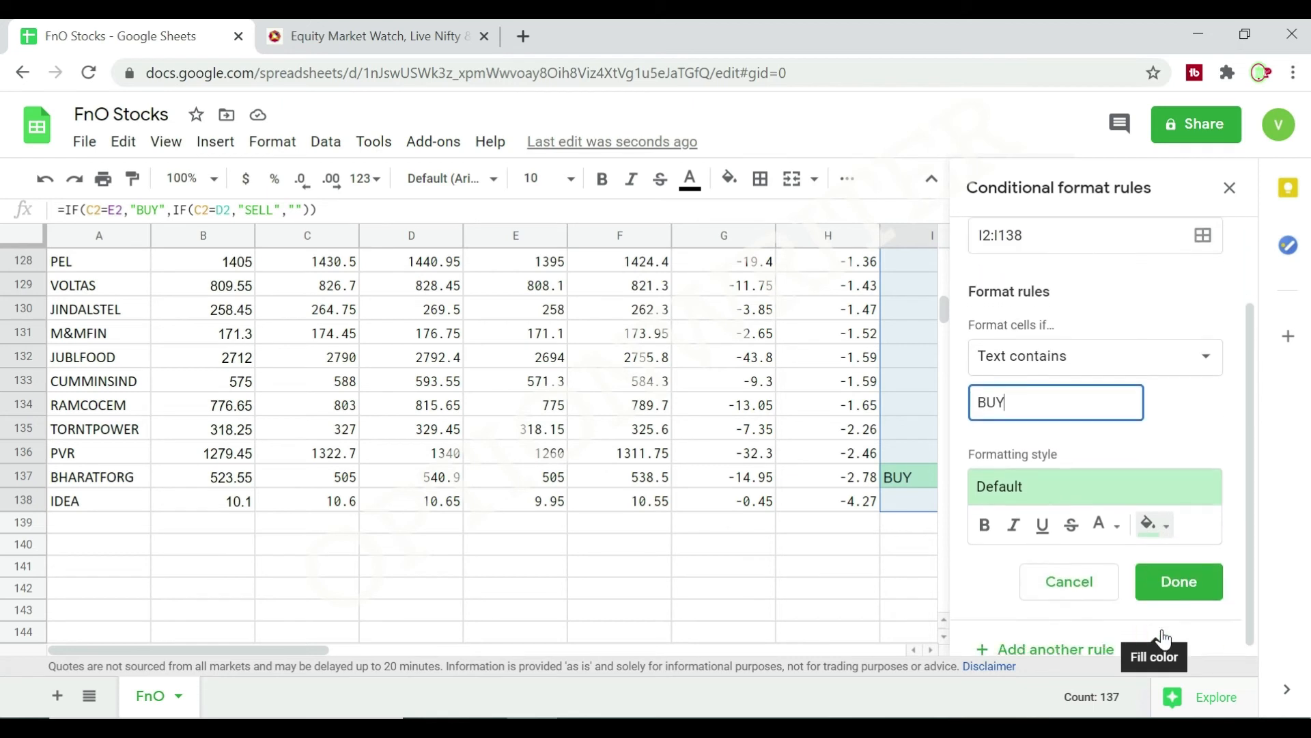
click(1161, 527)
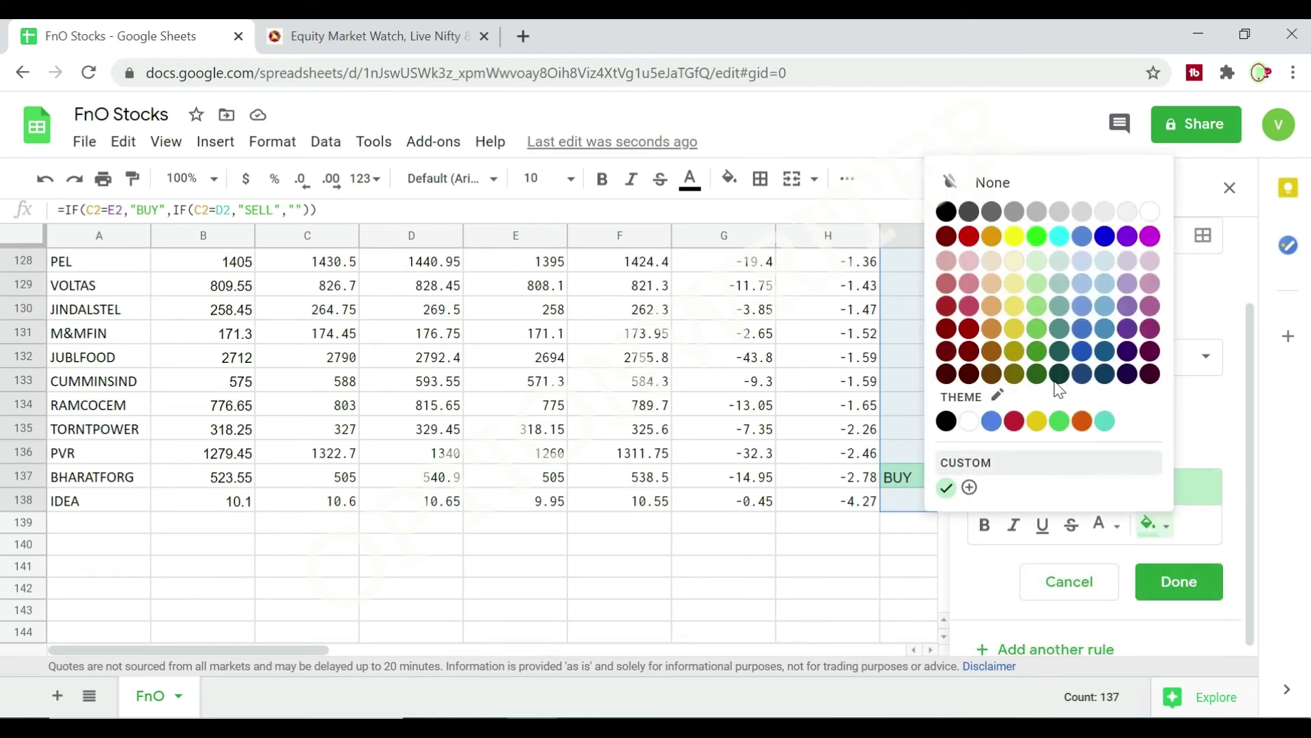
click(1036, 237)
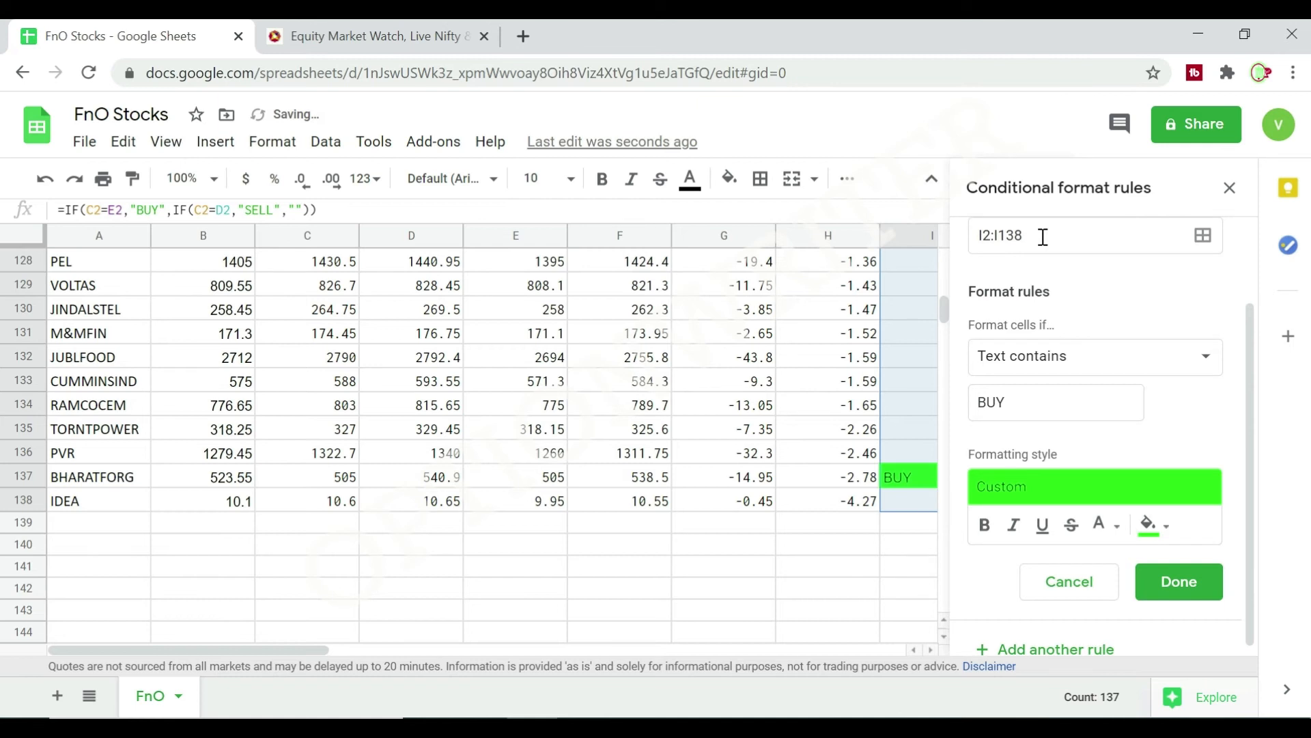
click(1174, 585)
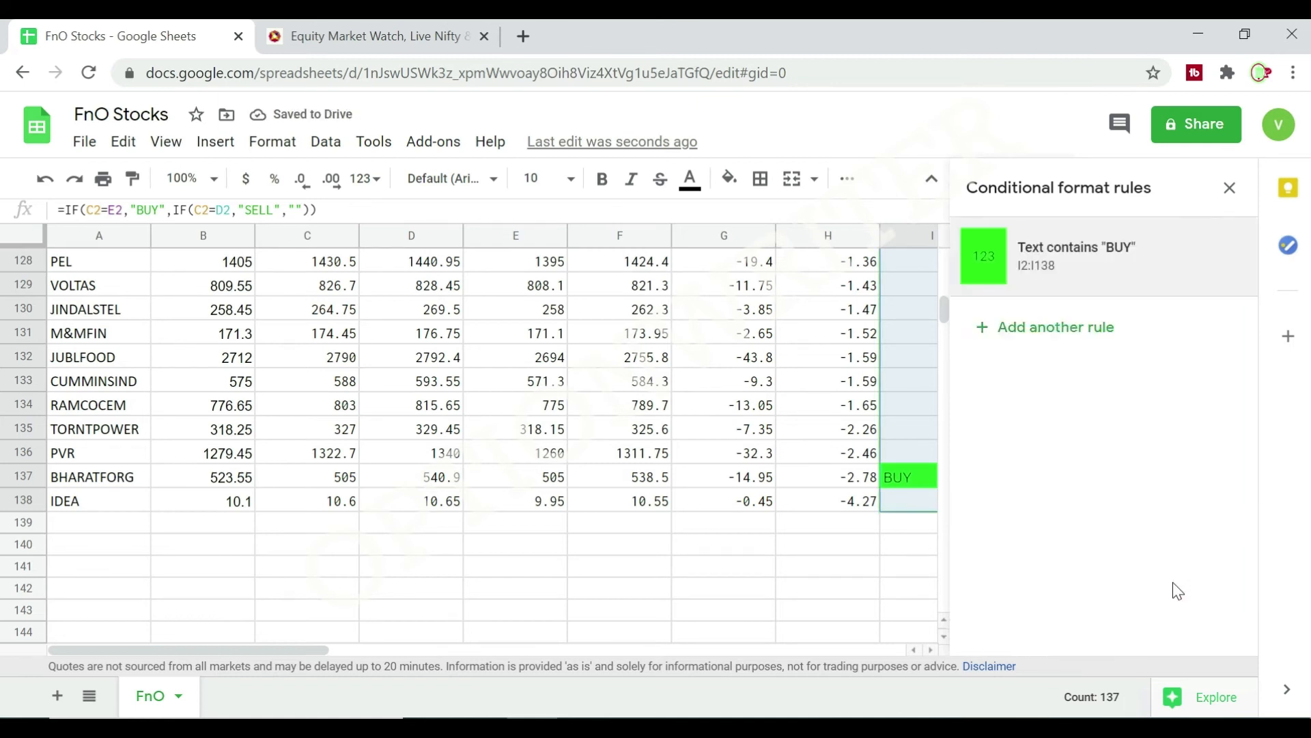
Add a second conditional formatting rule to I2:I138 that fills cells whose text contains SELL with red, and review the column.
click(996, 329)
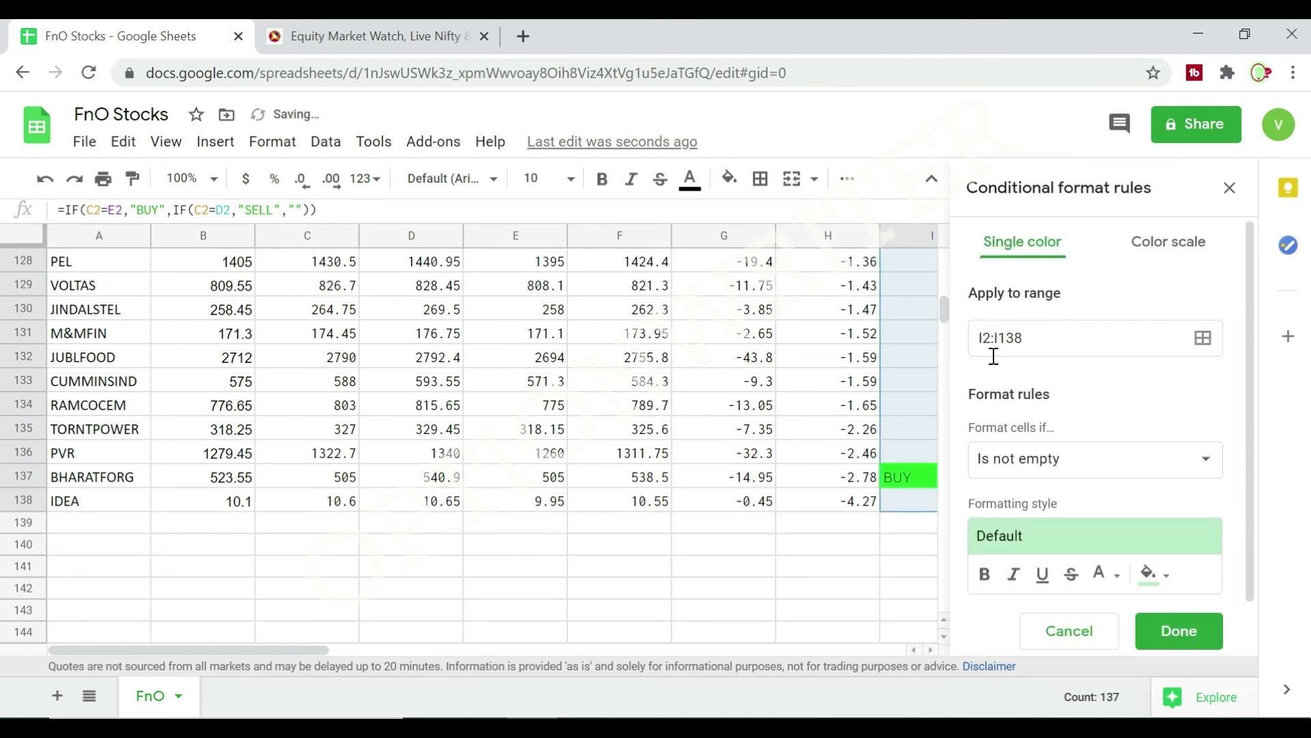
click(1201, 463)
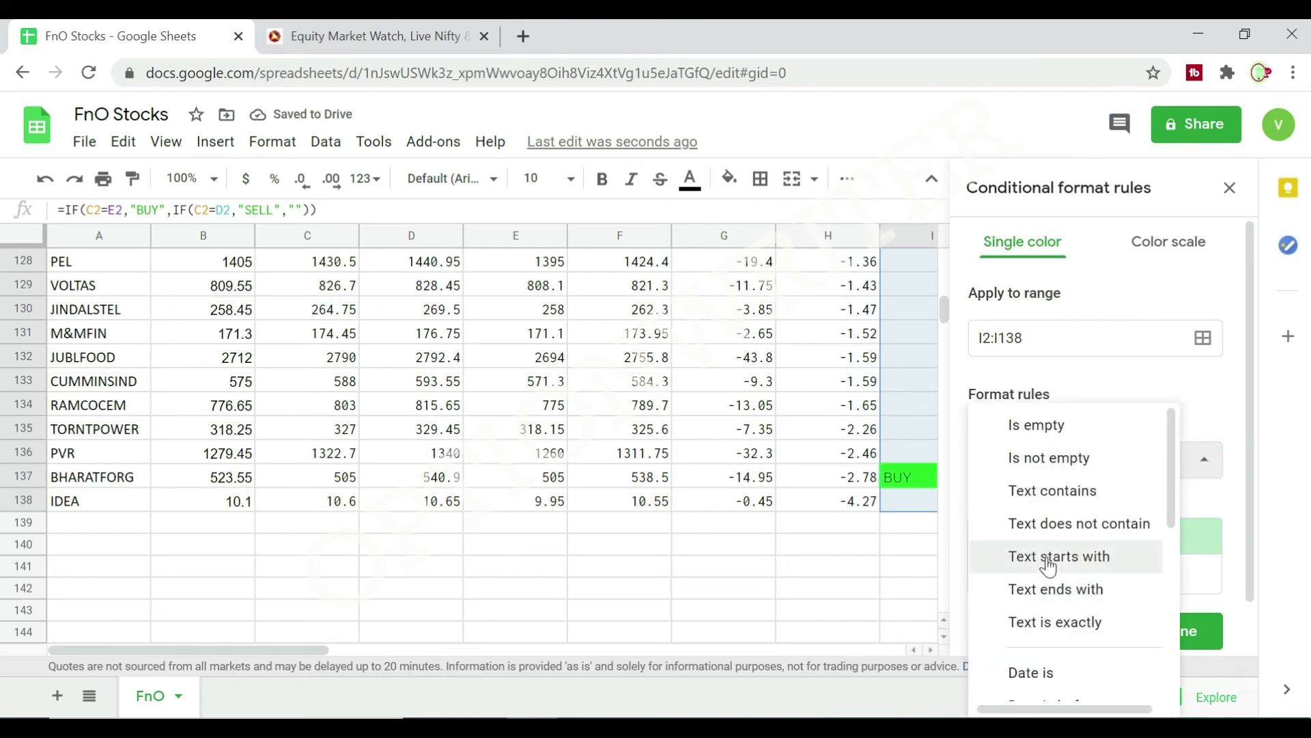
click(1052, 490)
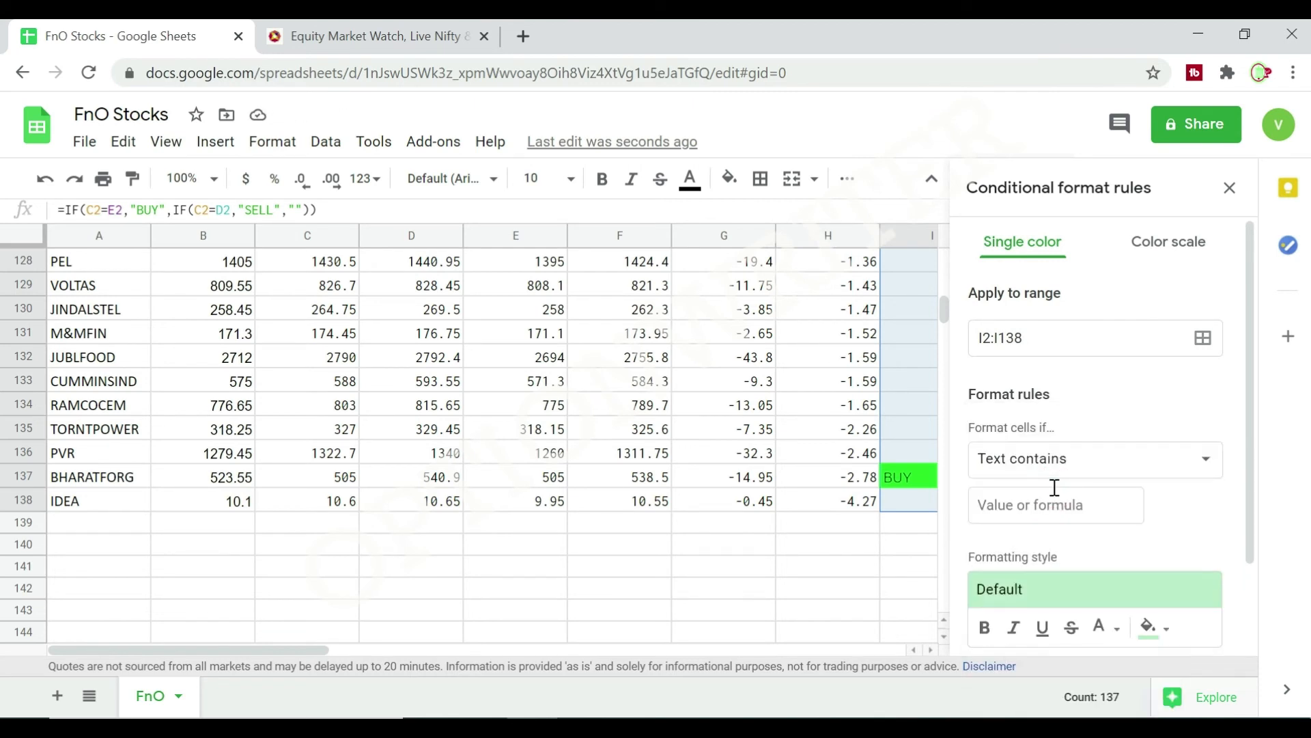
click(1041, 509)
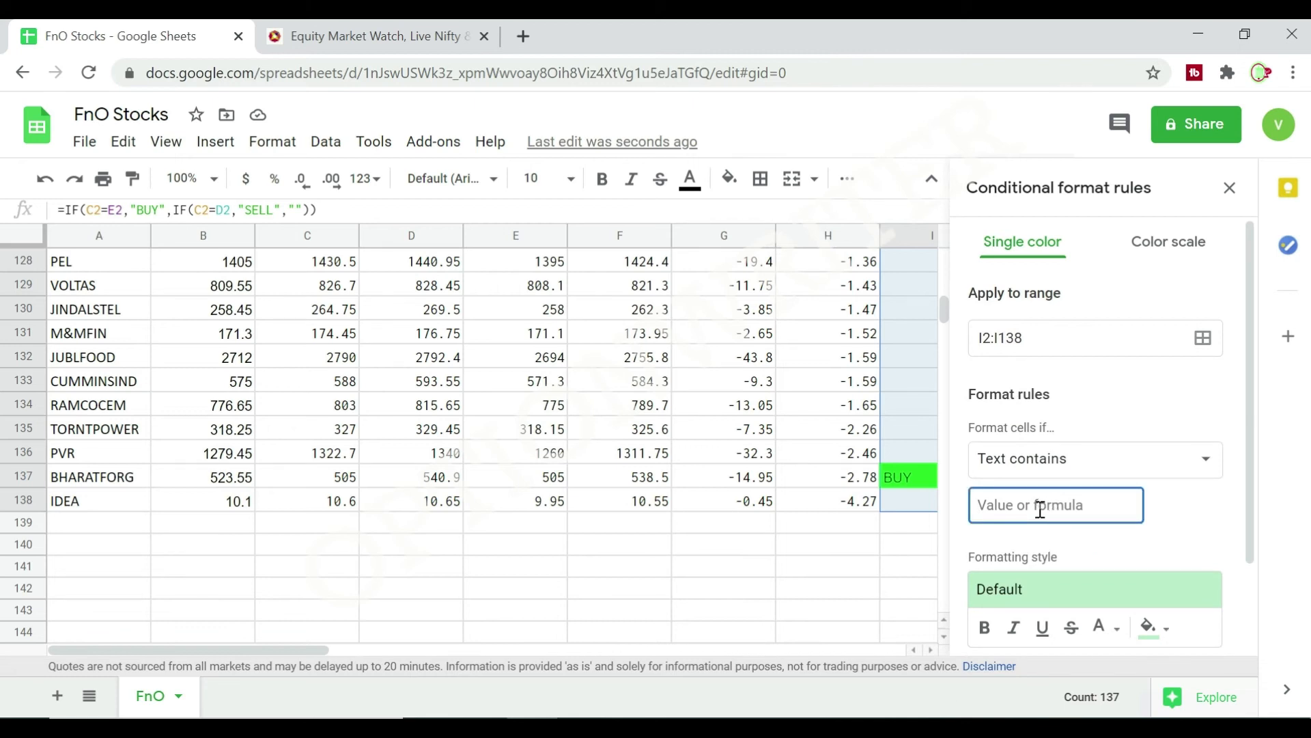
text(SELL)
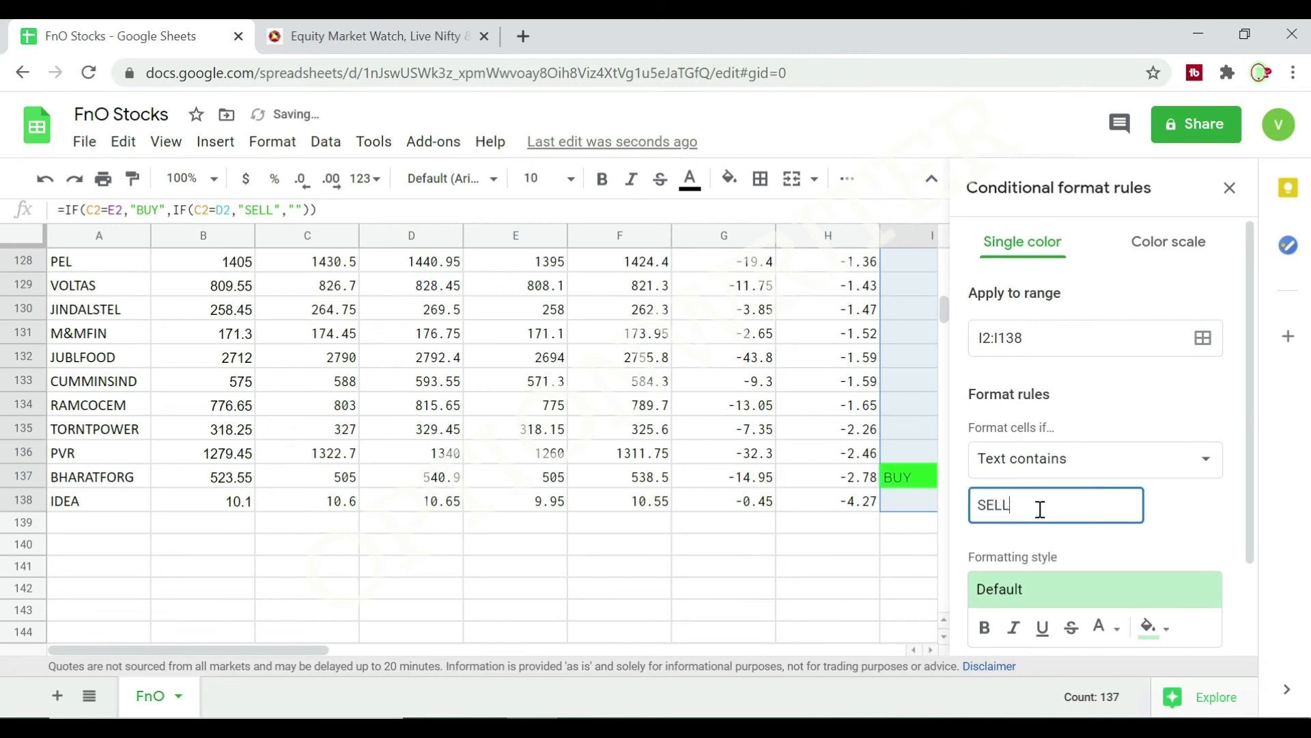
click(1161, 627)
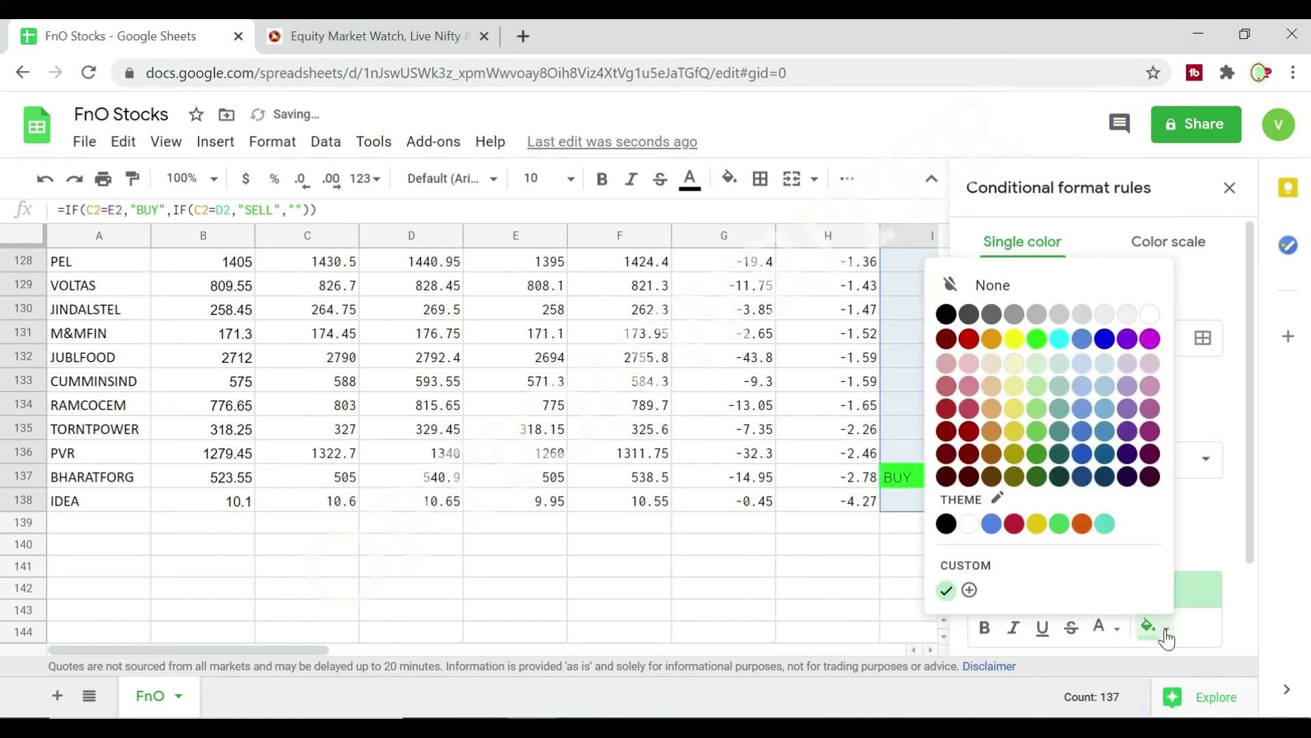
click(977, 340)
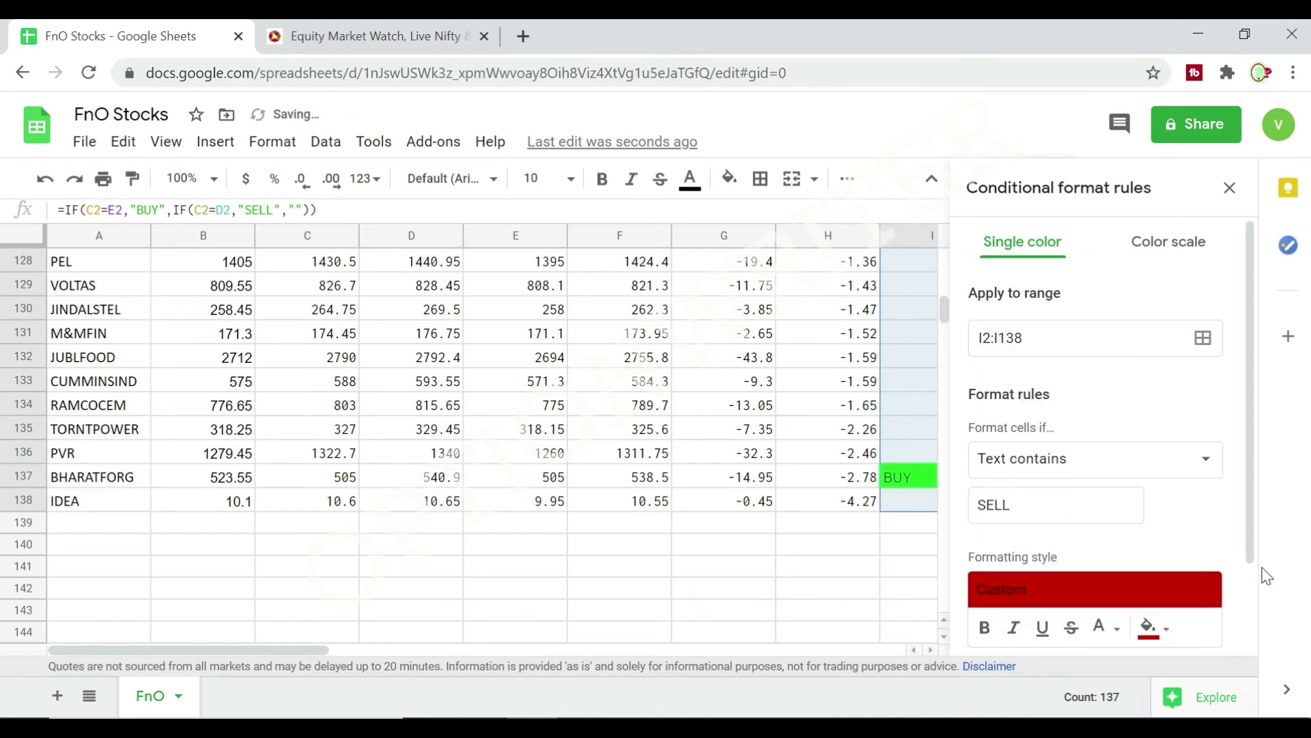
scroll(1260, 574, down, 1)
click(1179, 643)
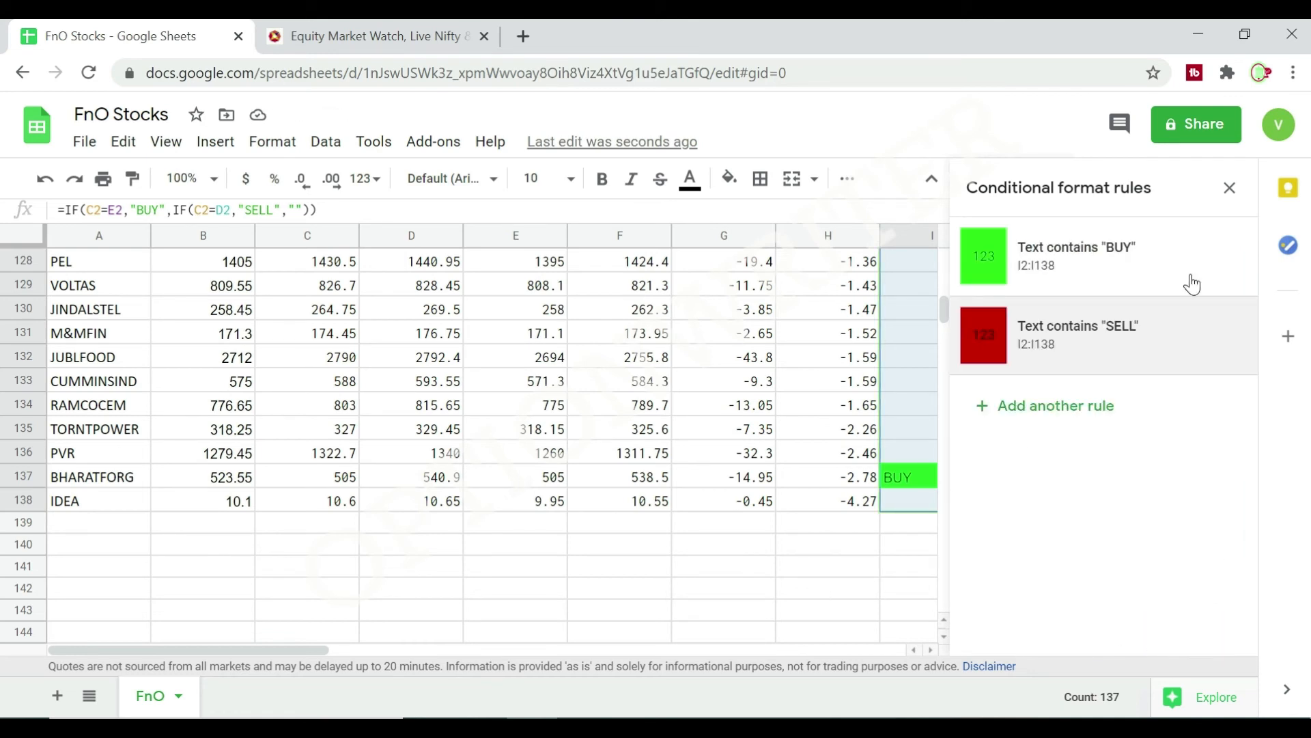
click(1229, 188)
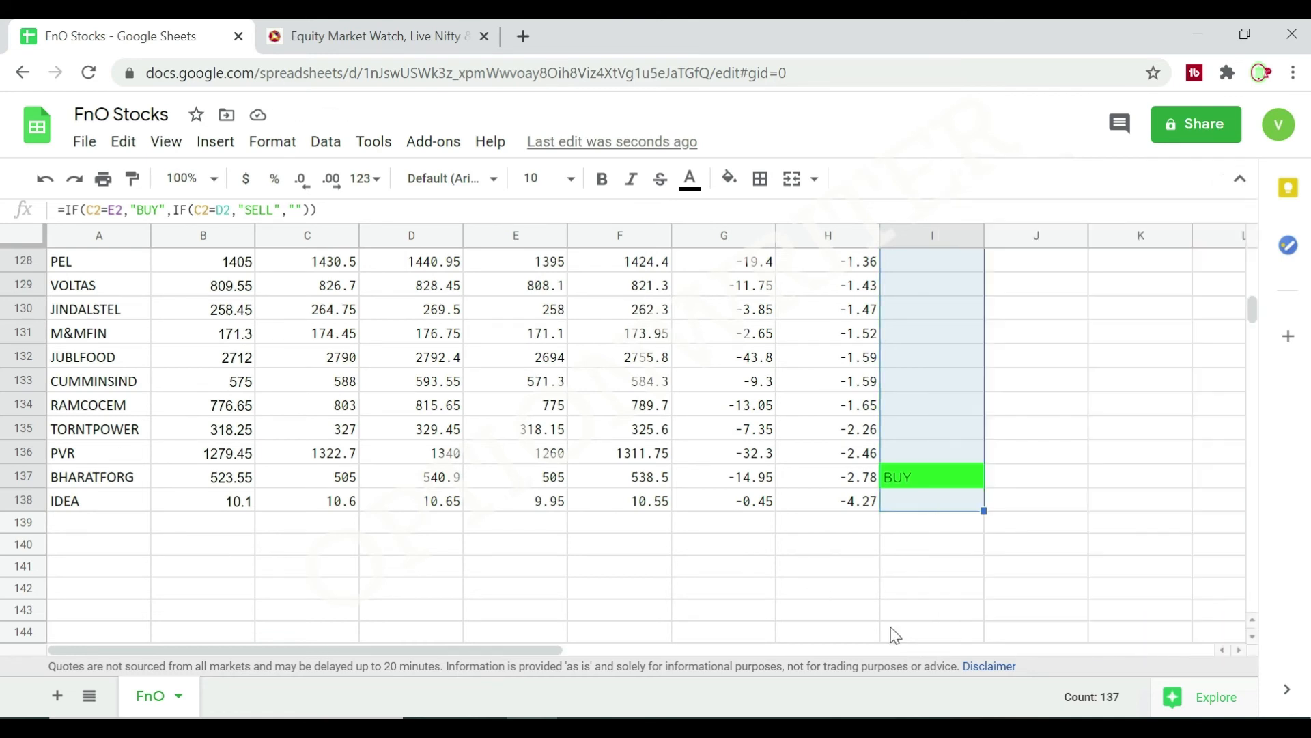
click(719, 571)
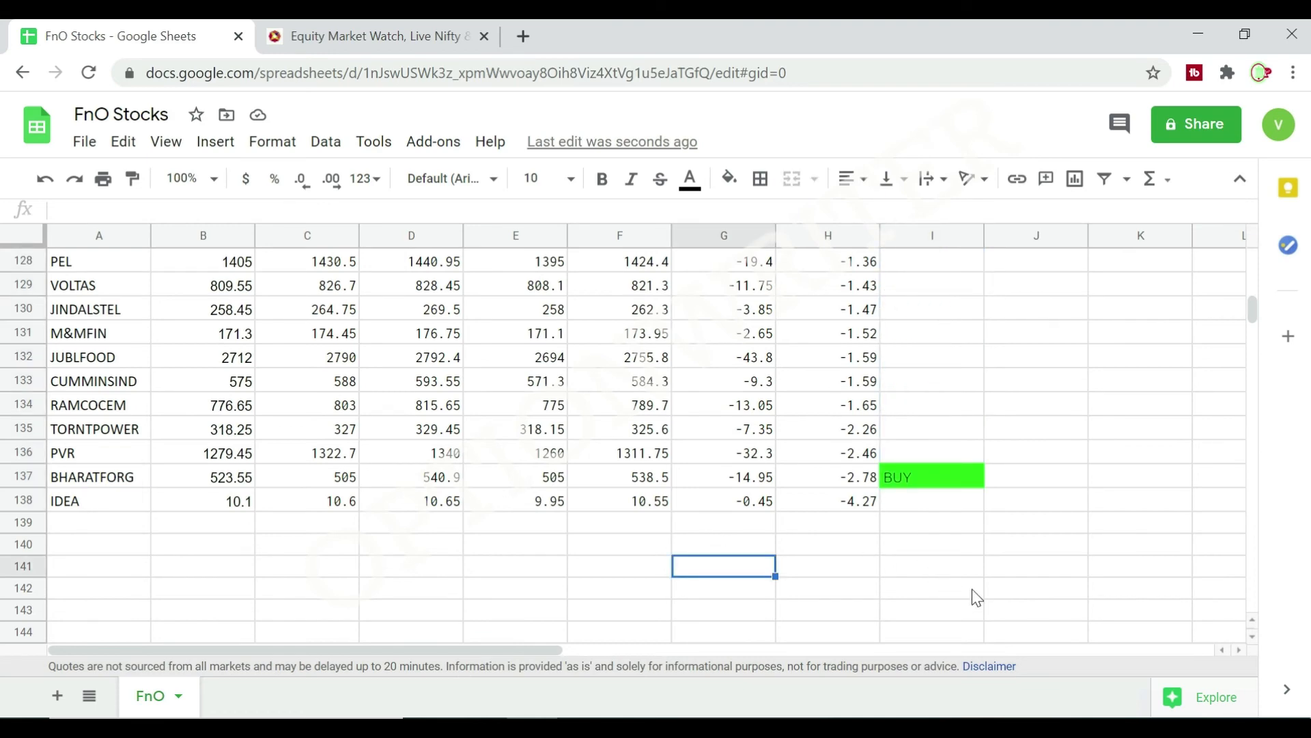
scroll(977, 598, up, 20)
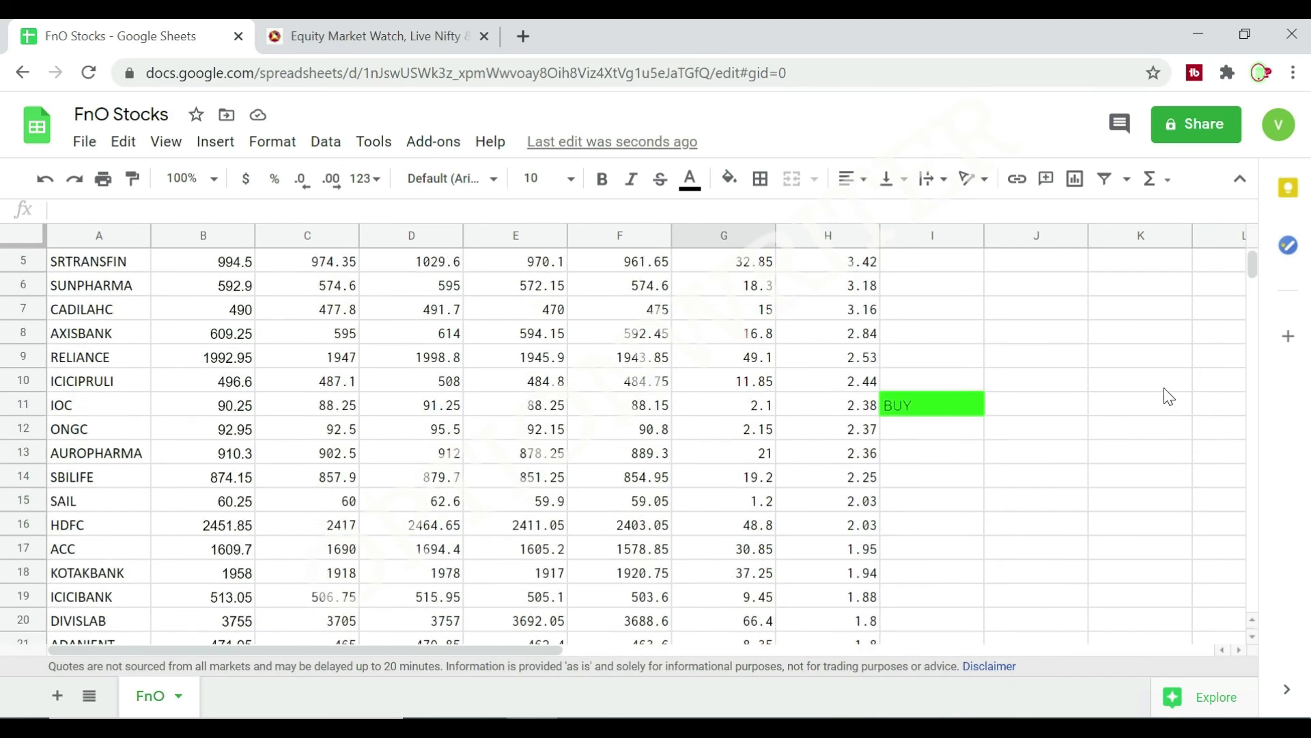
Create a new filter view for the stock table from its header row, STOCK through BUY/SELL.
scroll(1169, 393, up, 5)
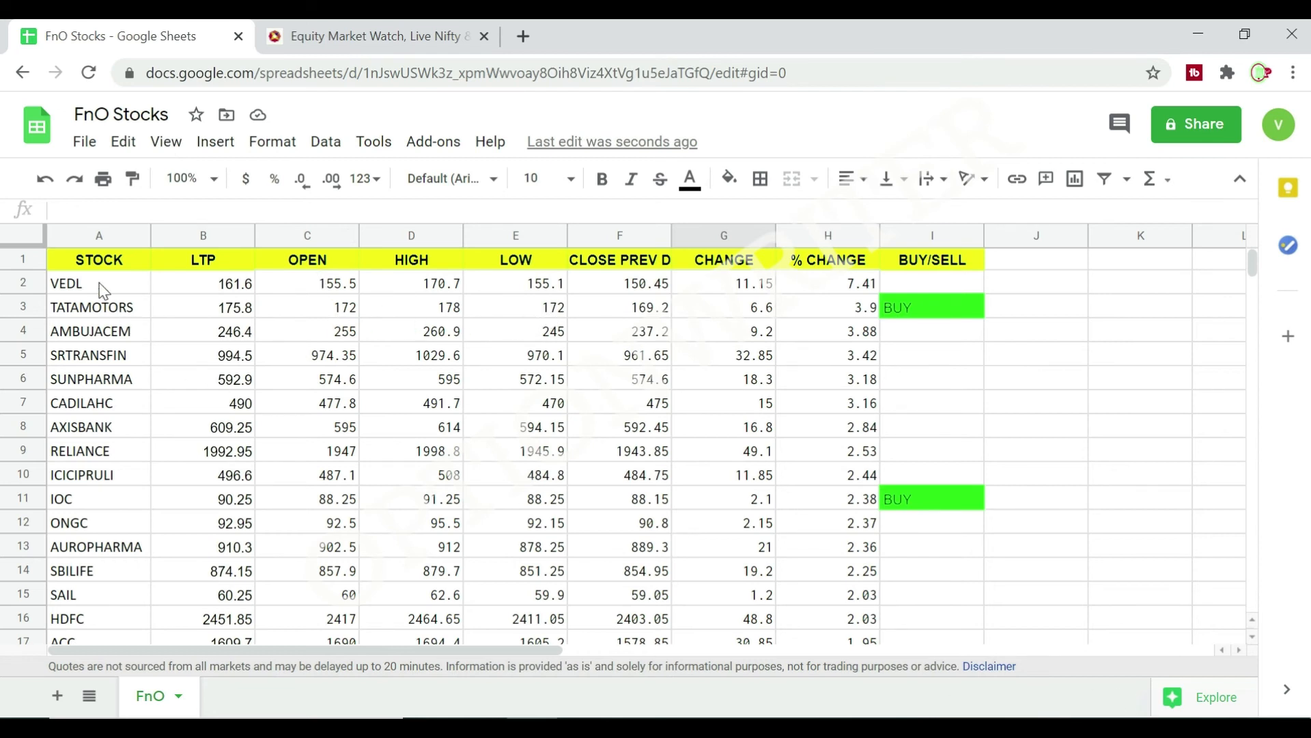
drag(68, 266, 942, 265)
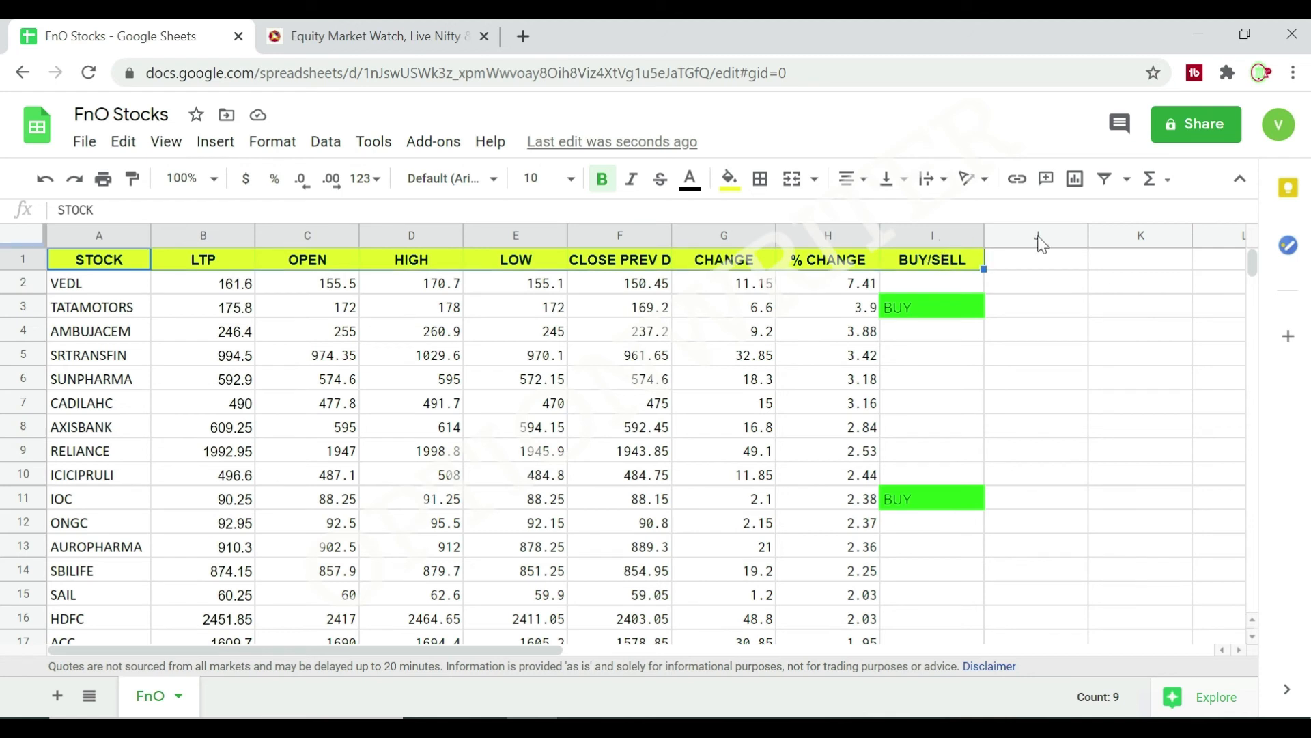
click(1127, 179)
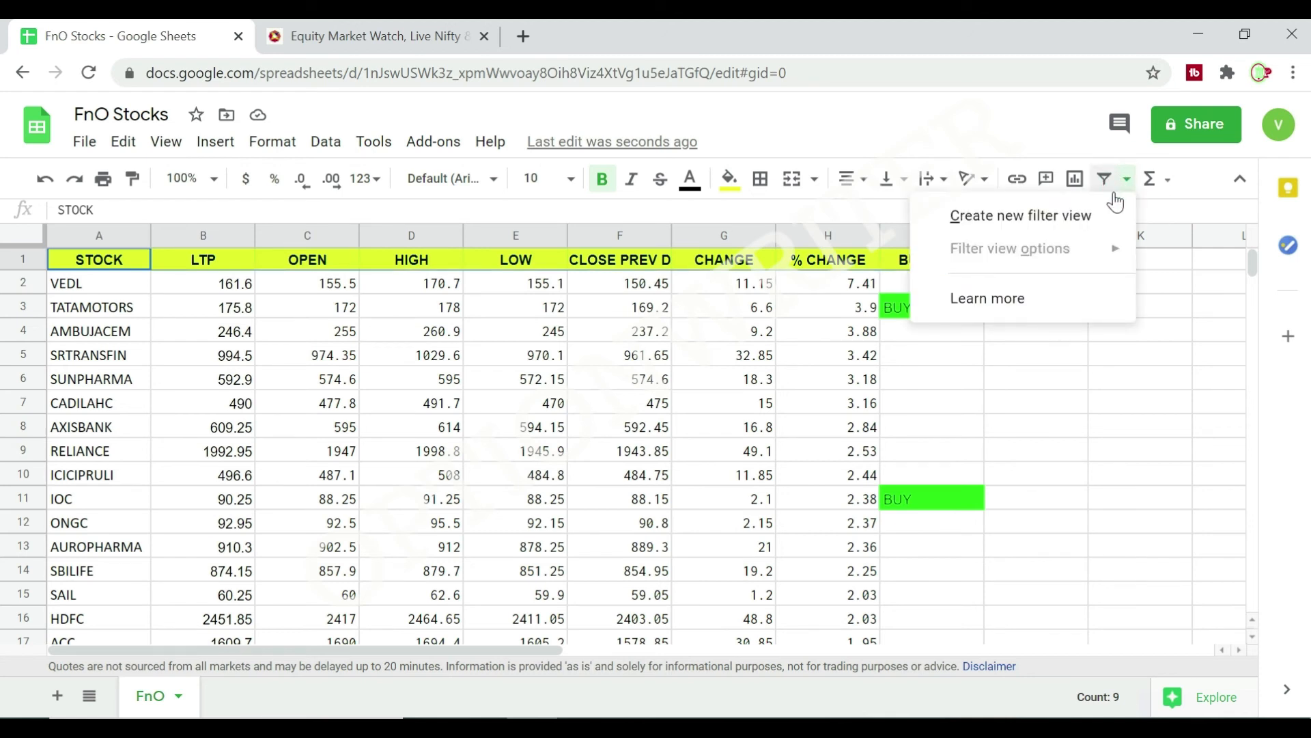
click(1052, 215)
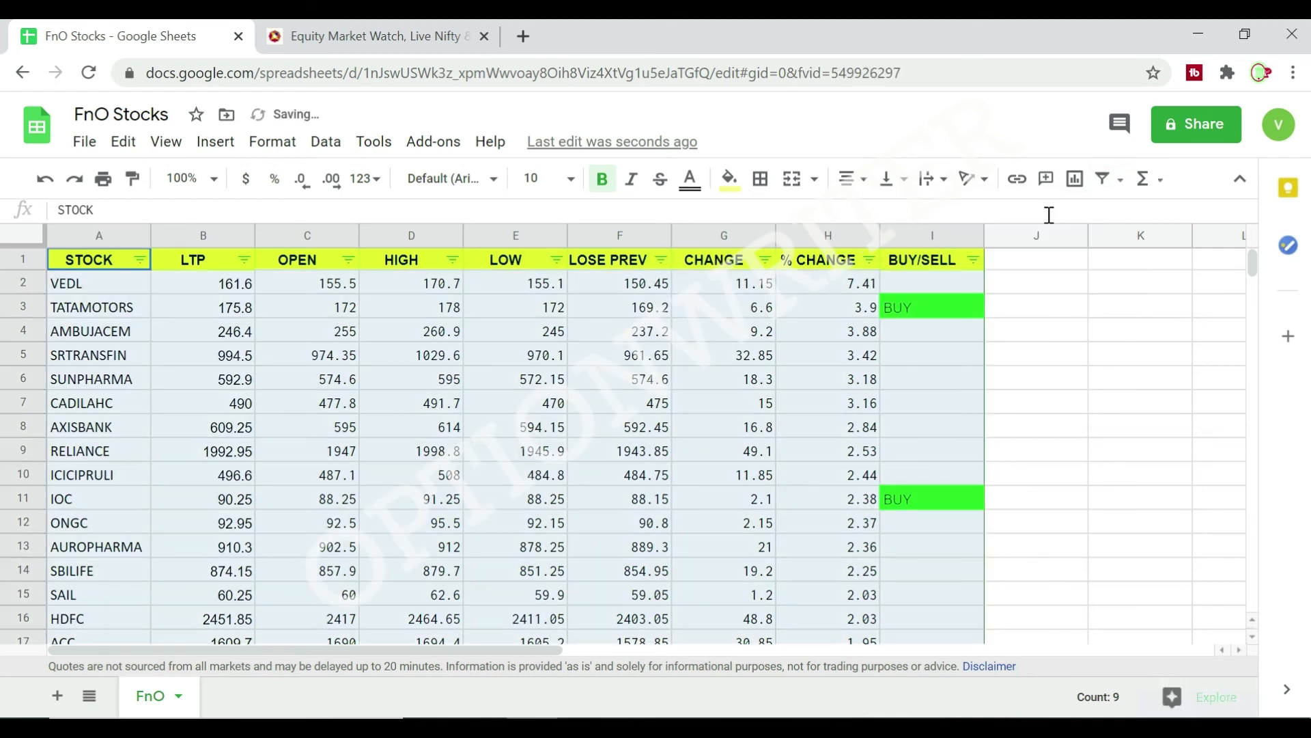
click(1075, 372)
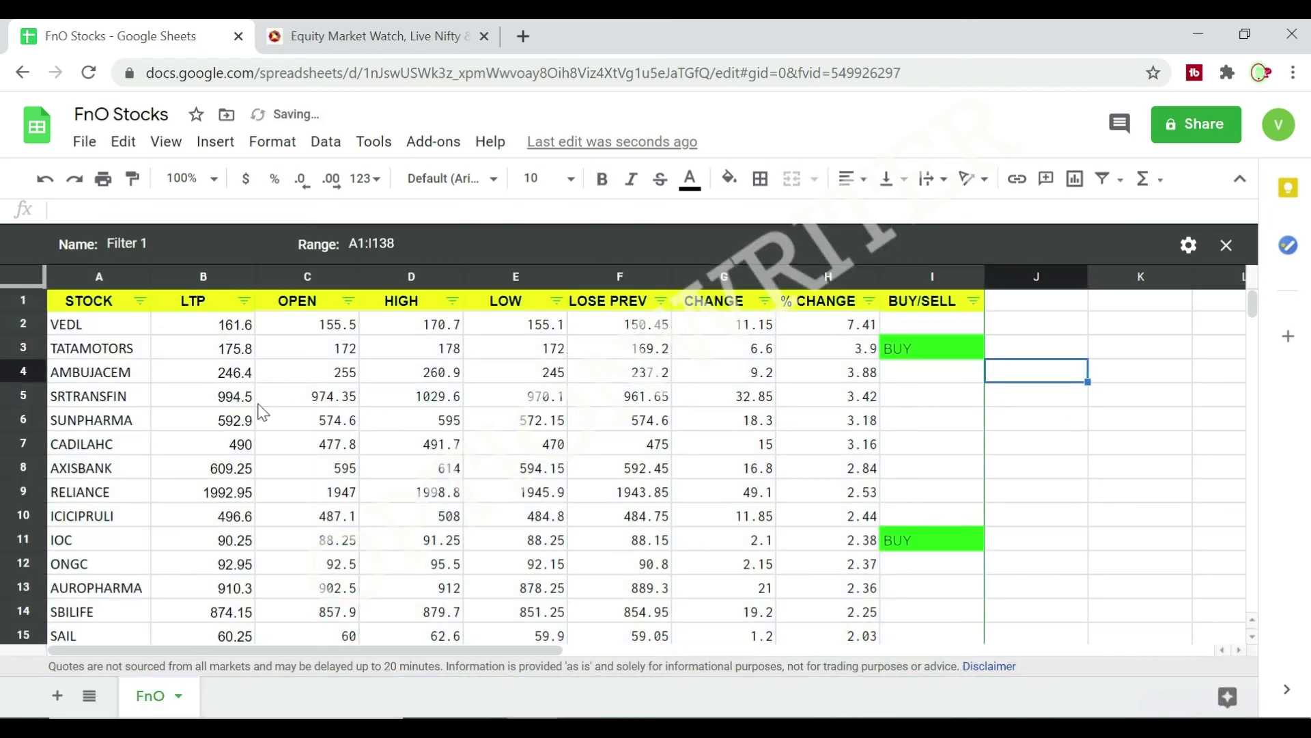
Sort the filter view alphabetically from A to Z by the STOCK column.
click(141, 302)
click(210, 334)
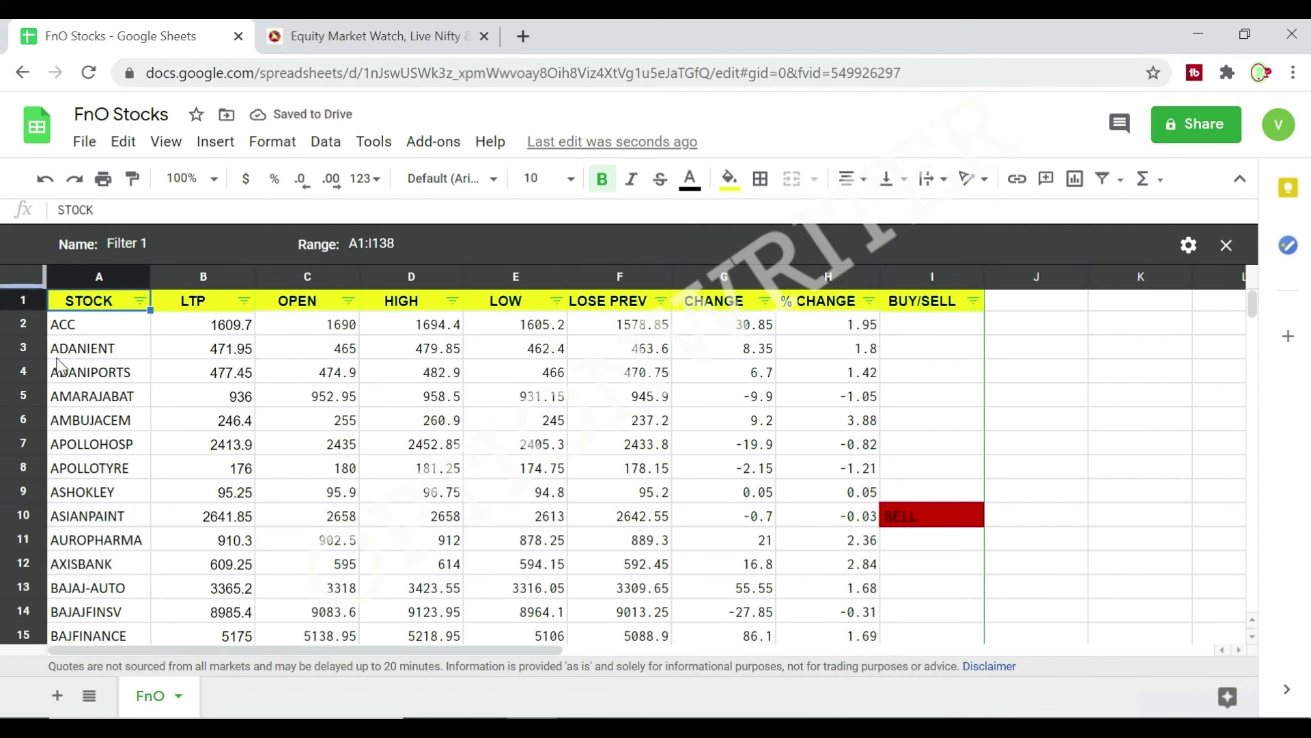
click(1078, 489)
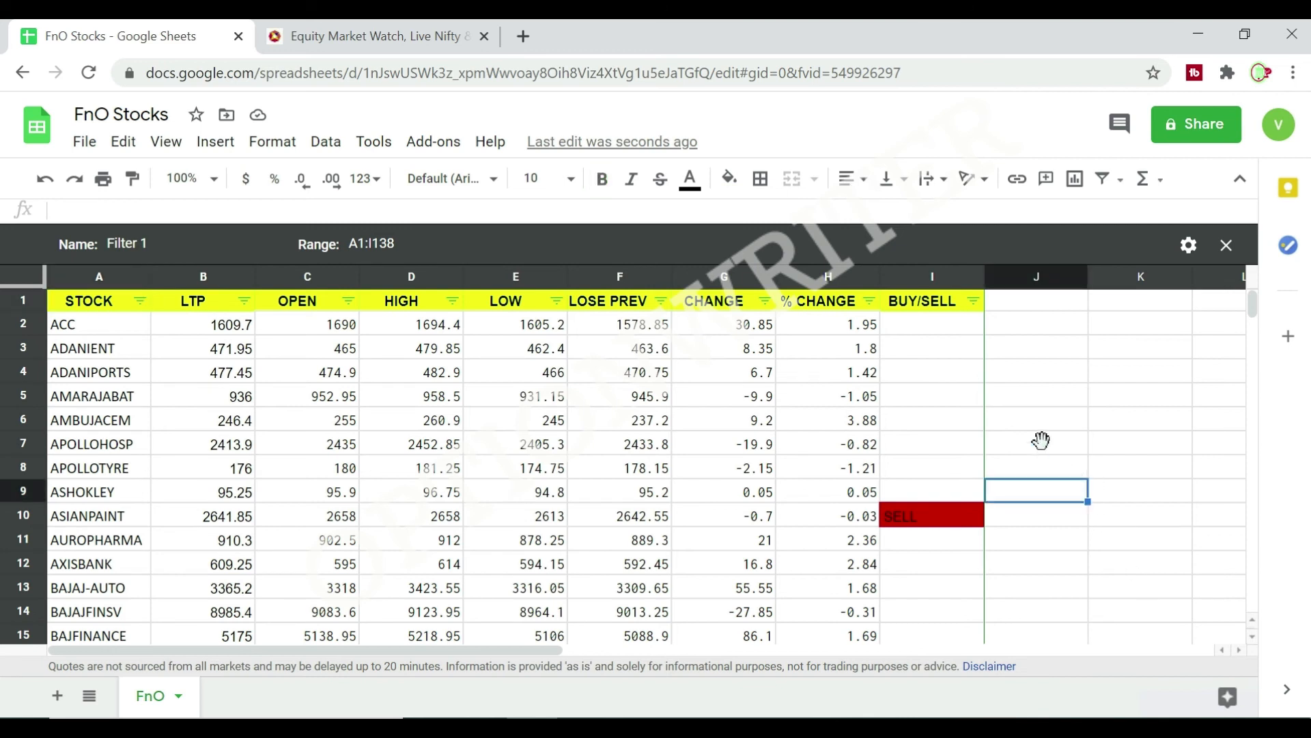
Filter the BUY/SELL column by value so that only SELL rows are shown, excluding BUY and blanks.
click(974, 302)
scroll(855, 583, down, 1)
scroll(855, 583, down, 1)
click(716, 572)
click(722, 543)
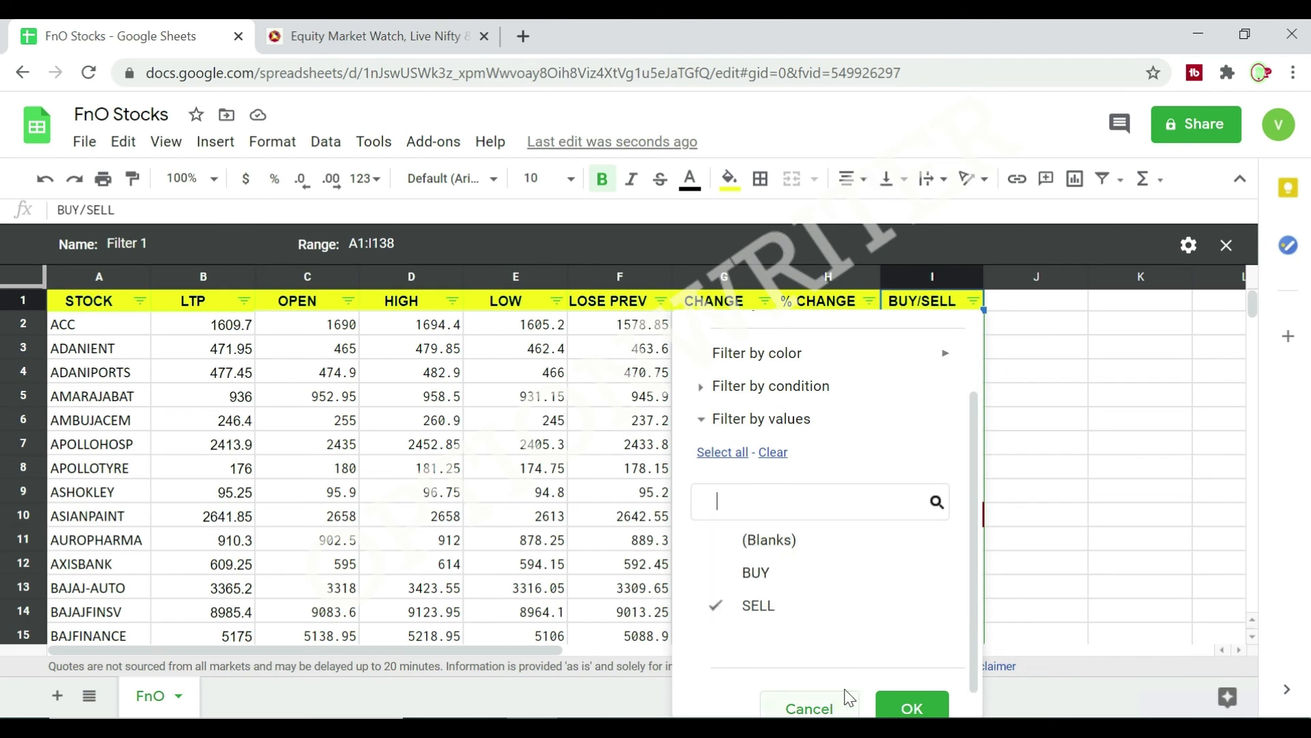
scroll(888, 703, down, 1)
click(913, 707)
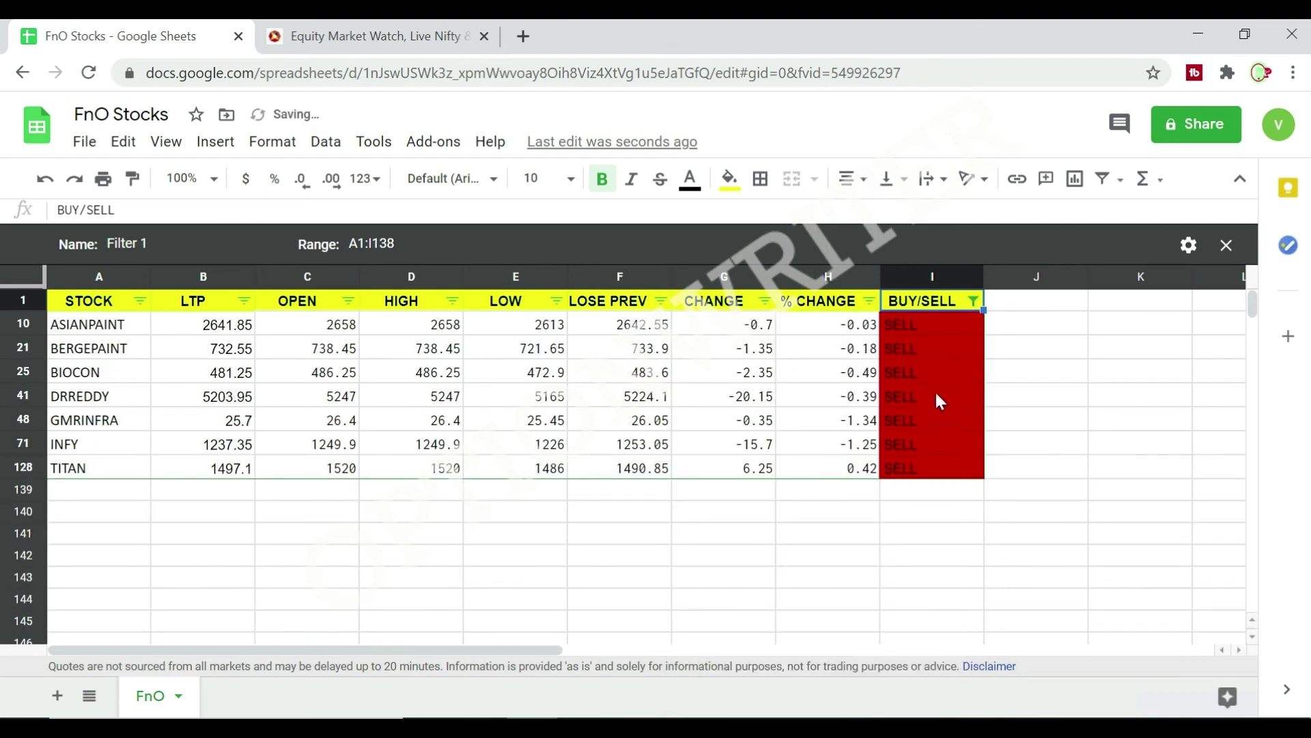
Reset the BUY/SELL value filter to include SELL, BUY and blanks again.
click(974, 302)
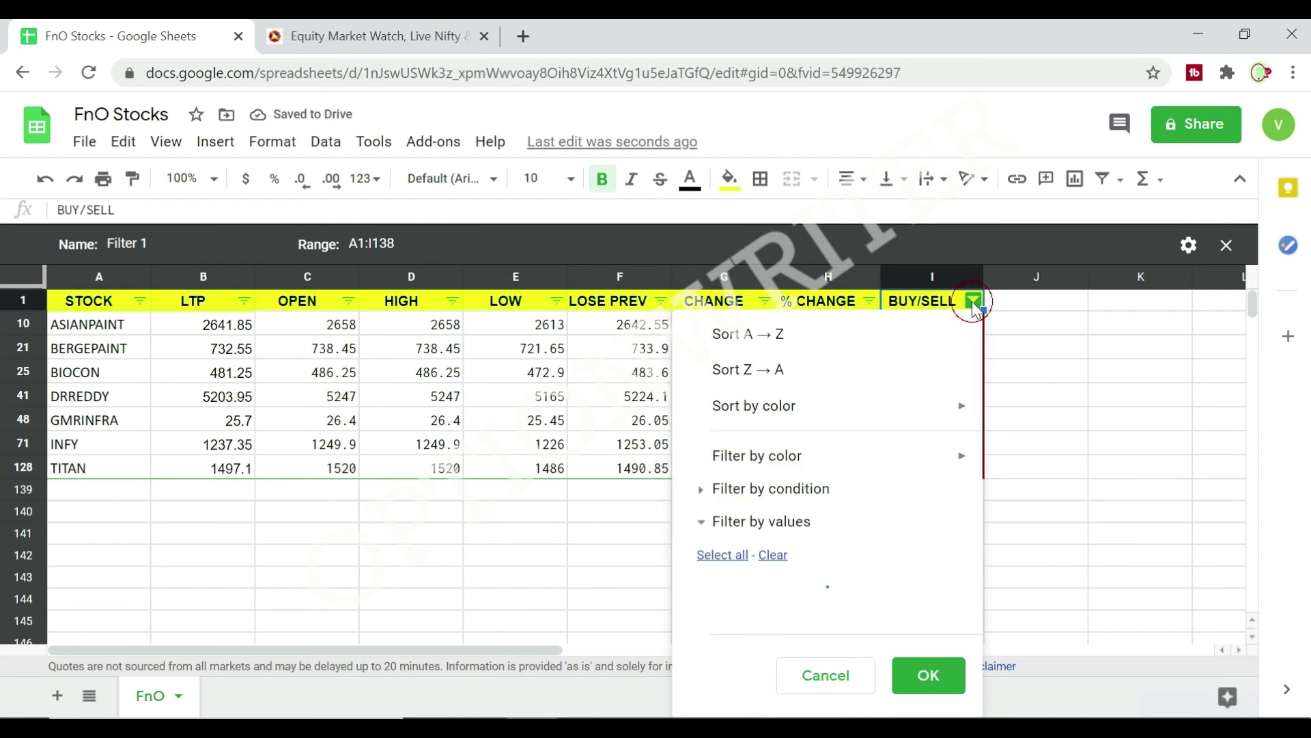
click(722, 555)
scroll(849, 549, down, 2)
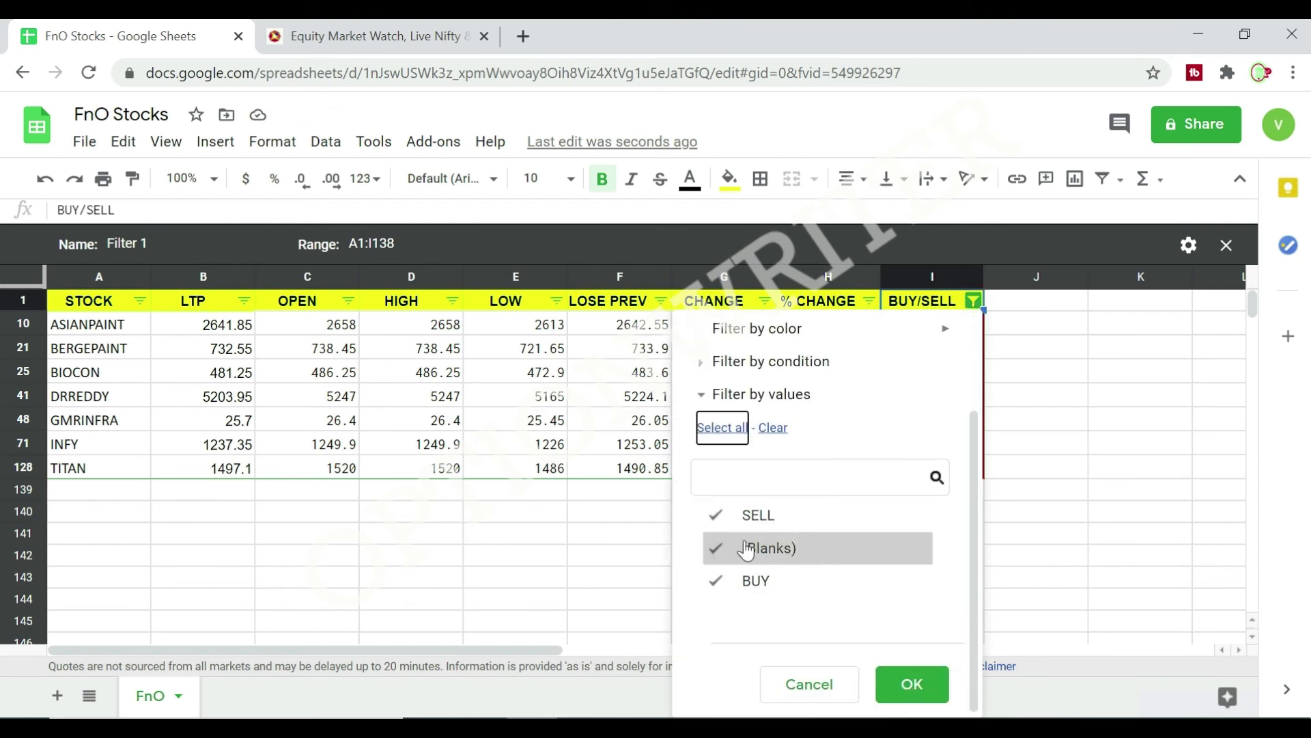
click(899, 685)
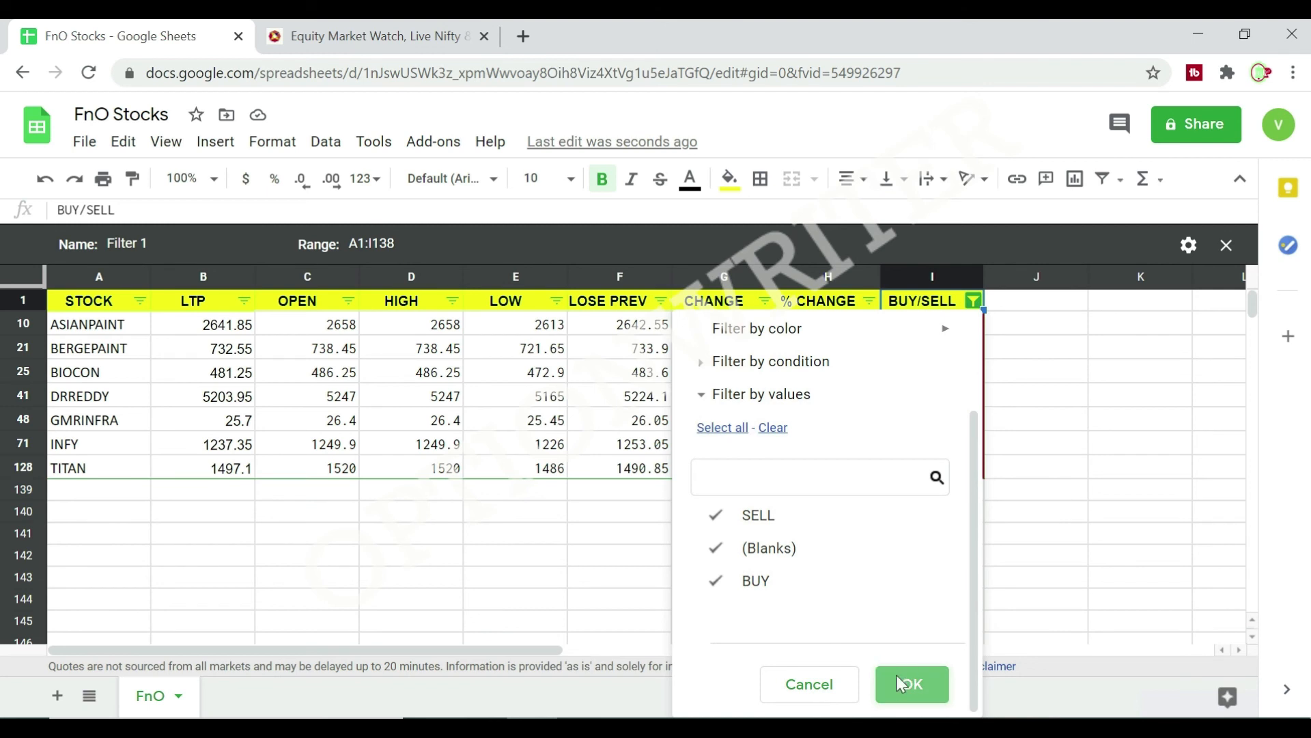
click(1162, 543)
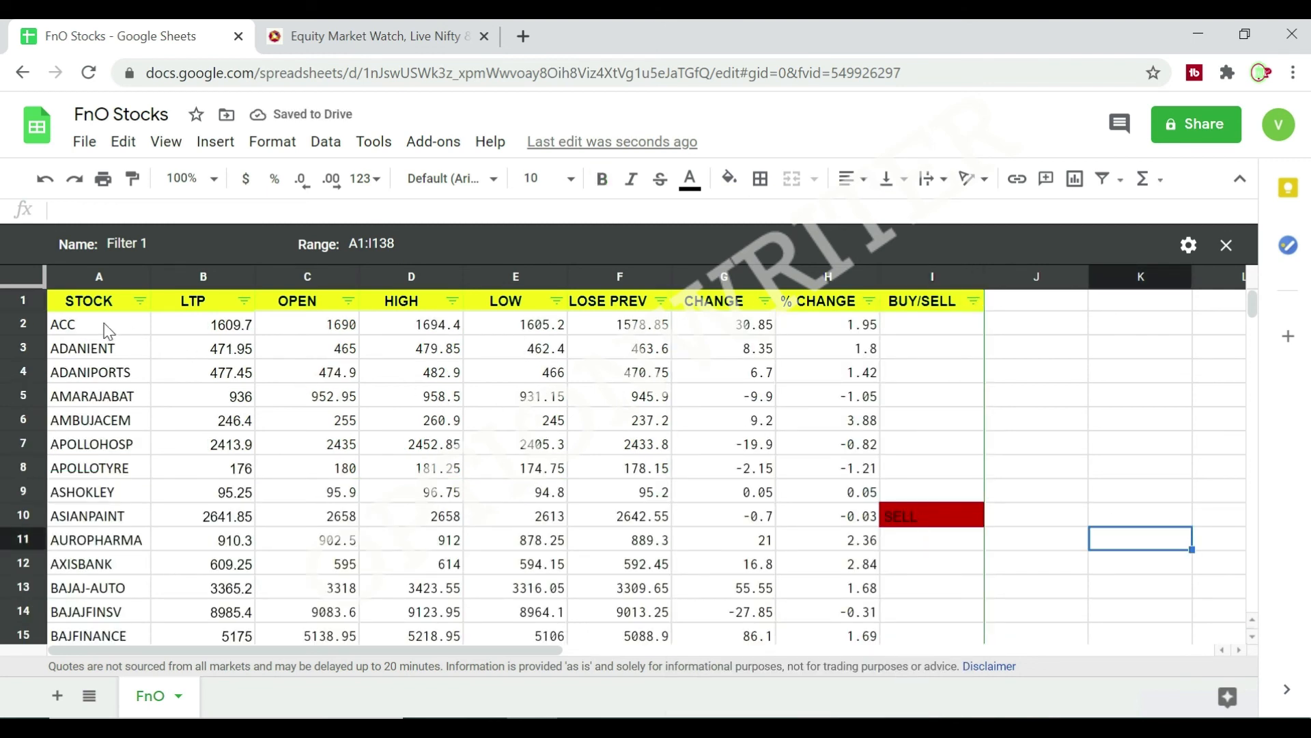
Make the data cells B2:I138, from LTP through BUY/SELL, bold and centre-align them.
drag(204, 324, 943, 384)
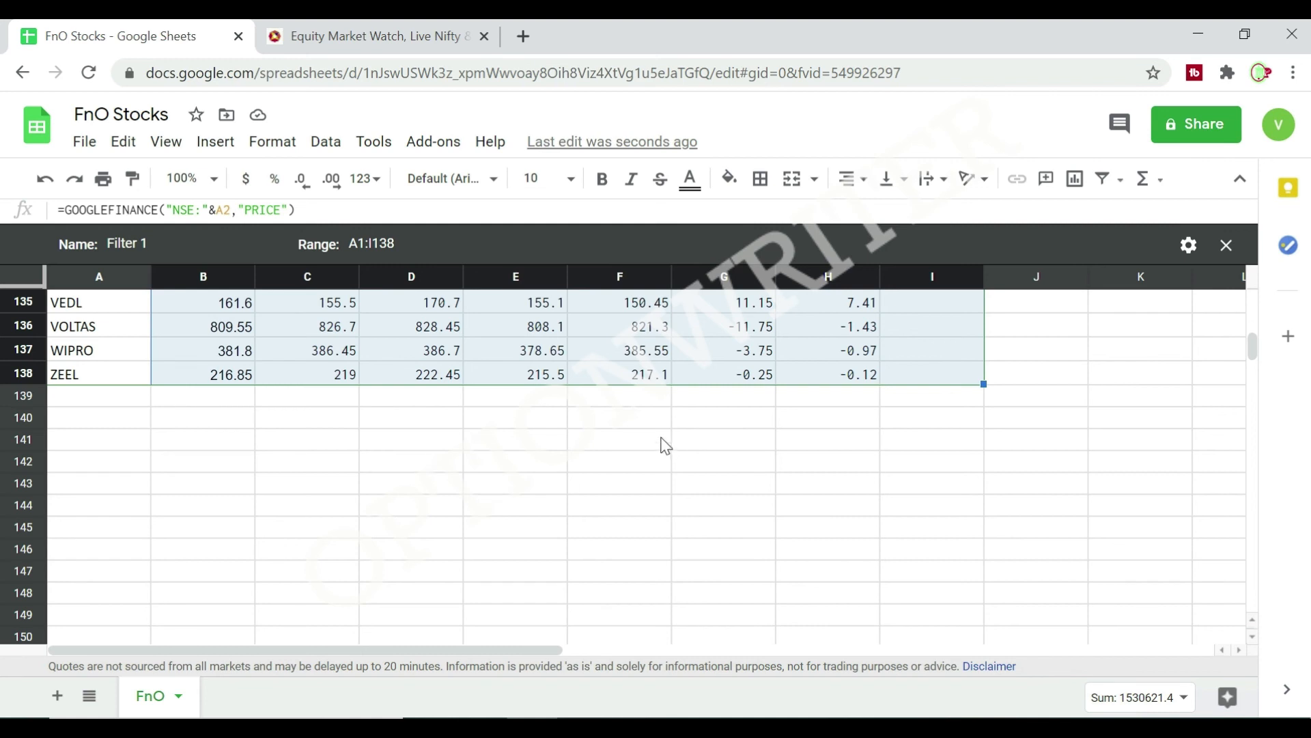
click(602, 180)
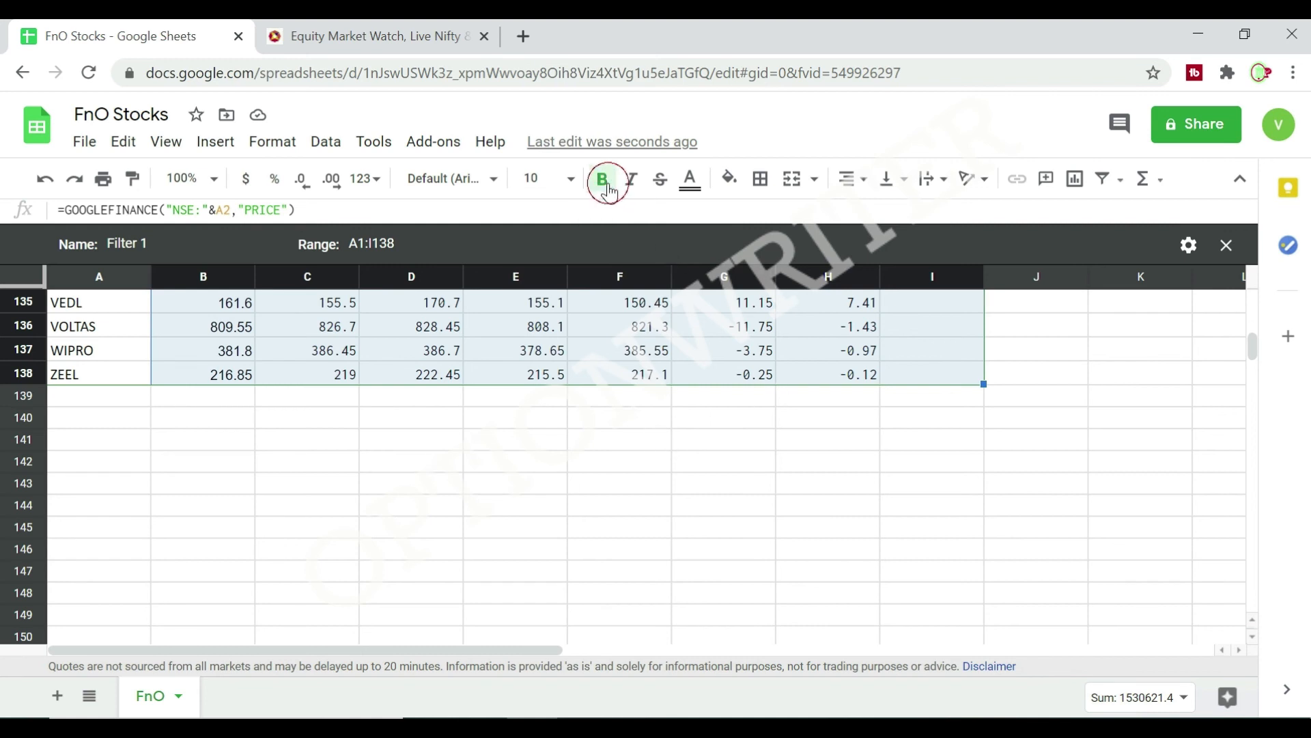
click(857, 180)
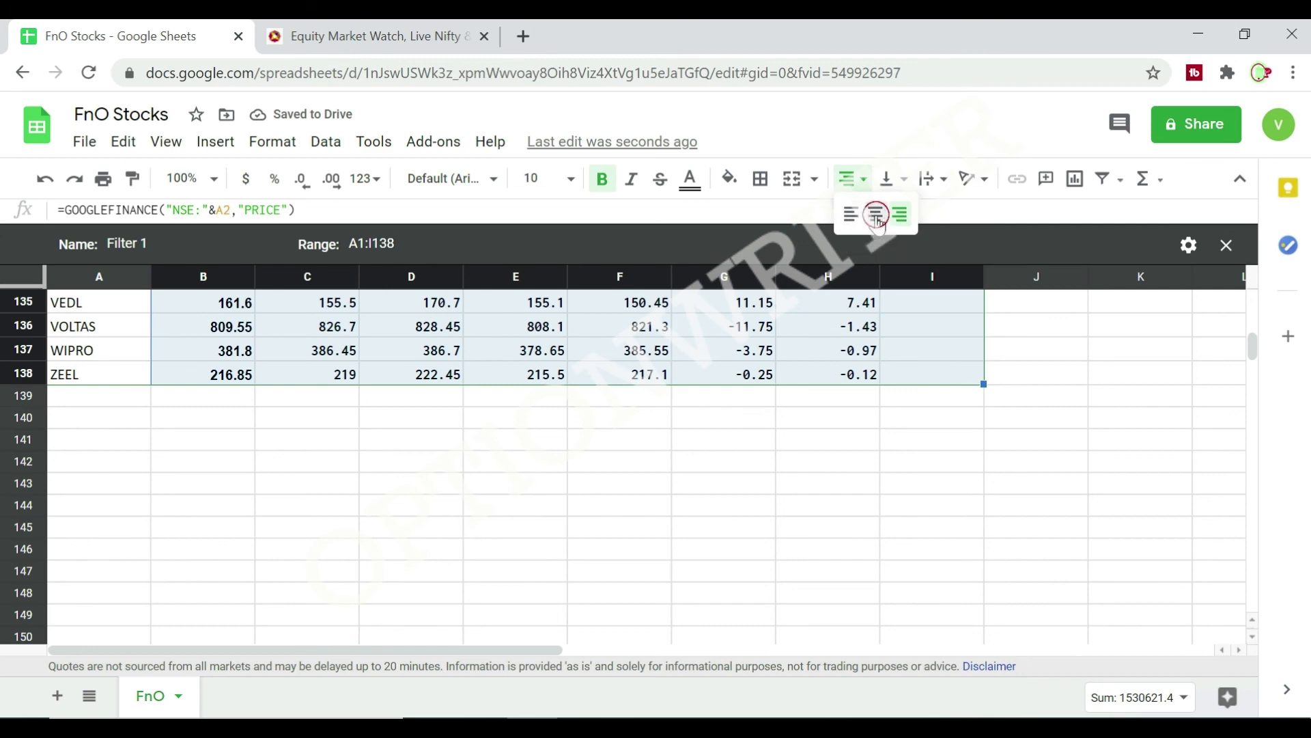
click(875, 214)
click(913, 606)
scroll(1030, 603, up, 6)
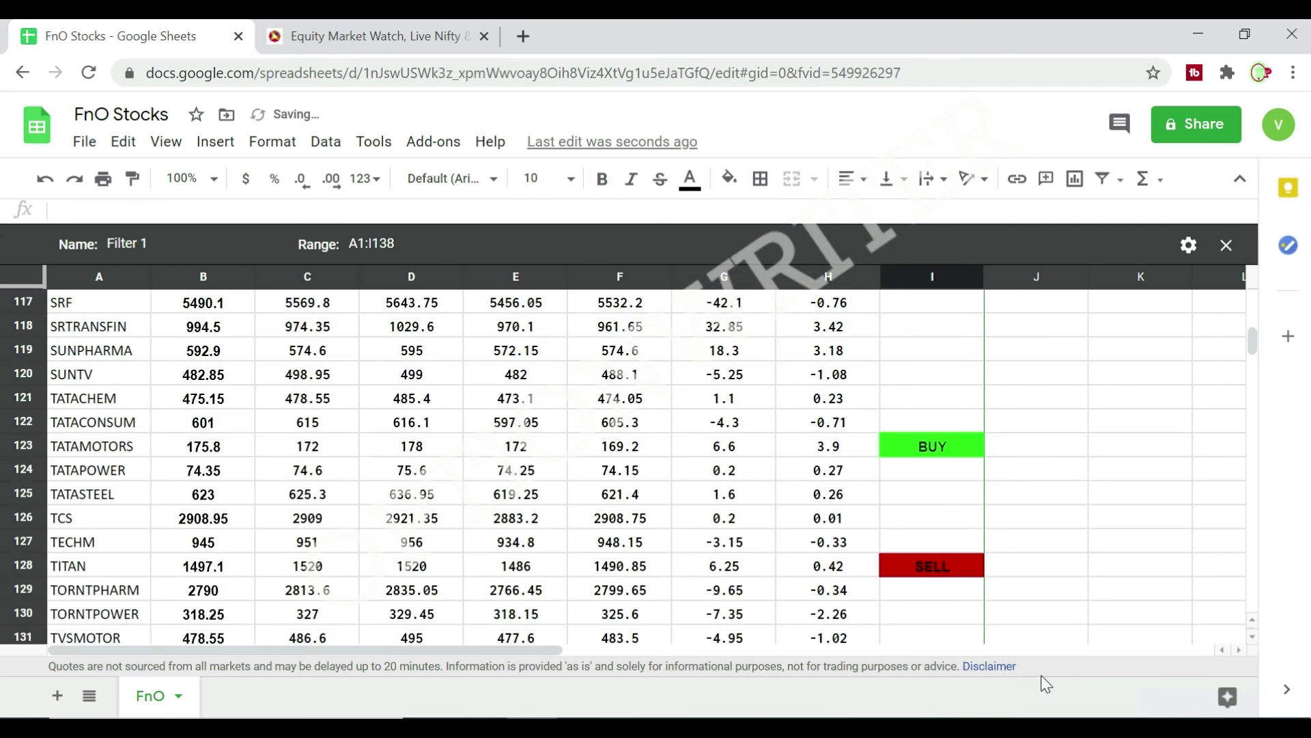
scroll(1113, 490, up, 20)
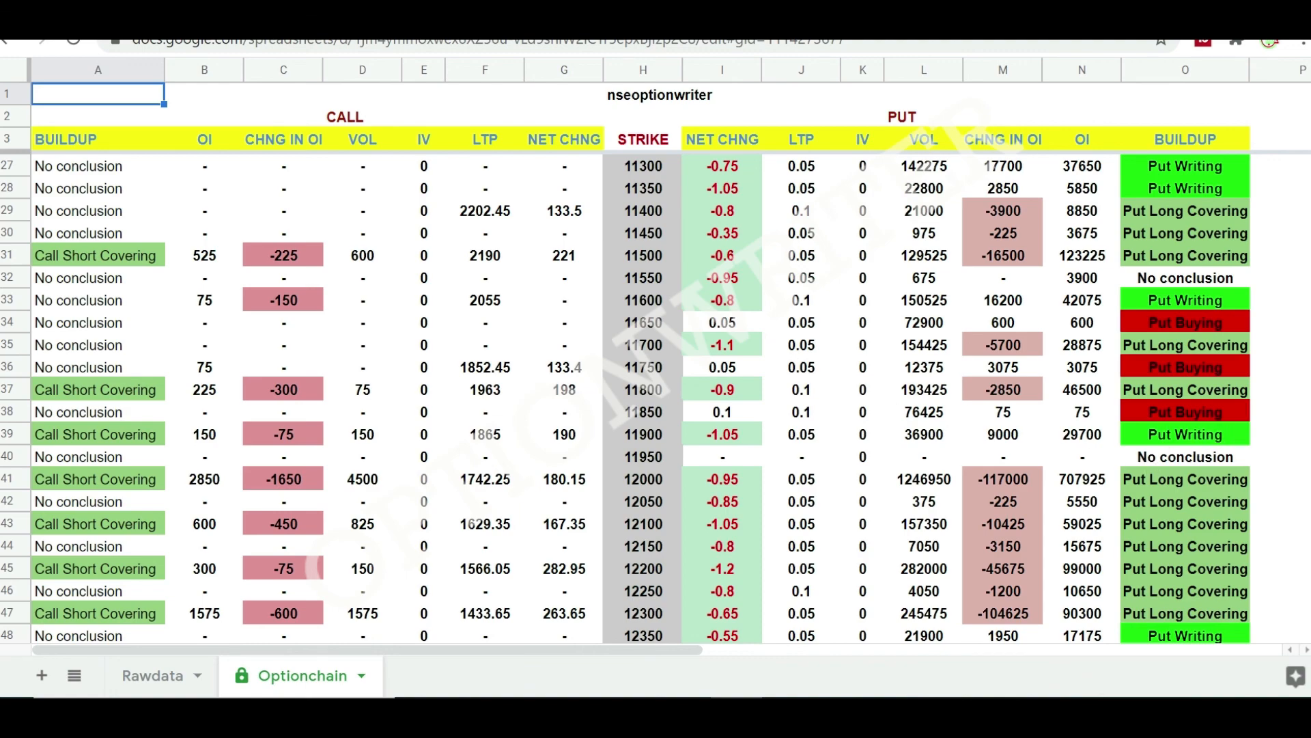
Examine the call and put buildup columns across the strikes on the Optionchain sheet.
click(1256, 414)
scroll(1257, 414, down, 7)
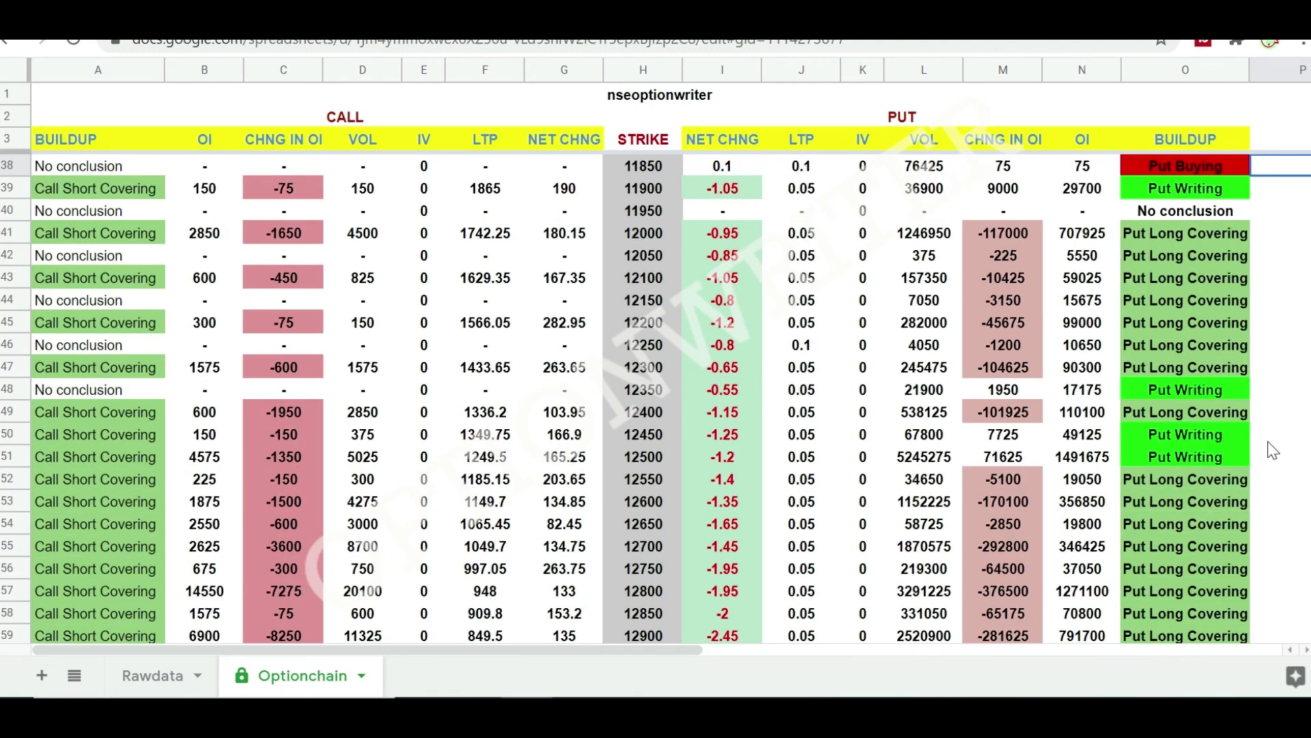
scroll(1269, 447, down, 8)
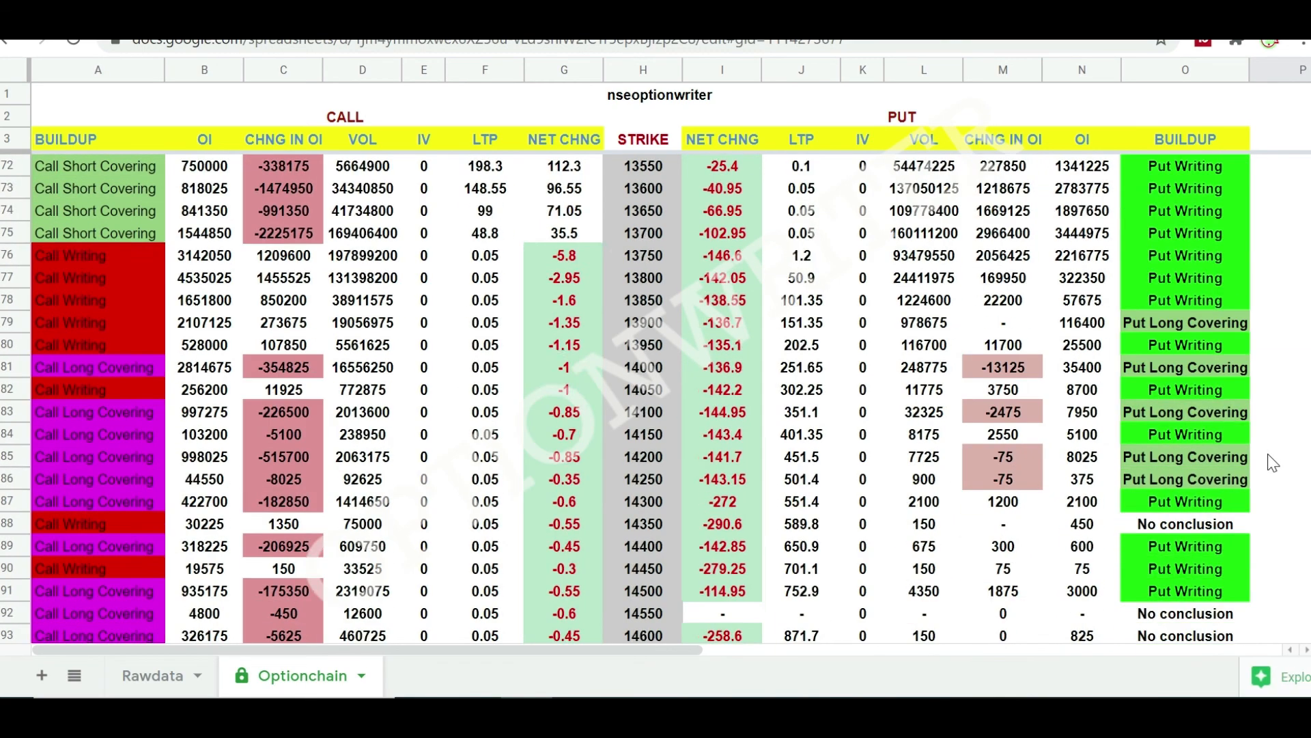
scroll(1269, 454, up, 4)
scroll(1268, 454, down, 3)
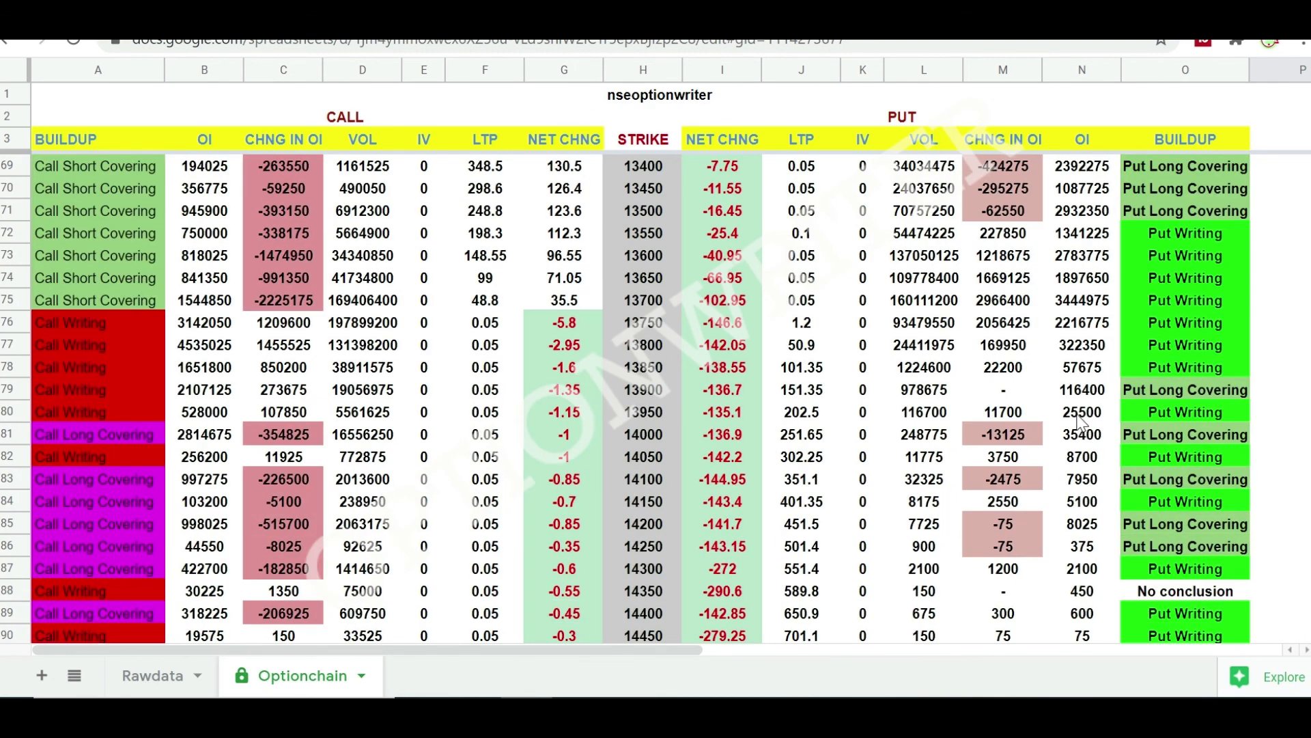
scroll(1080, 423, up, 1)
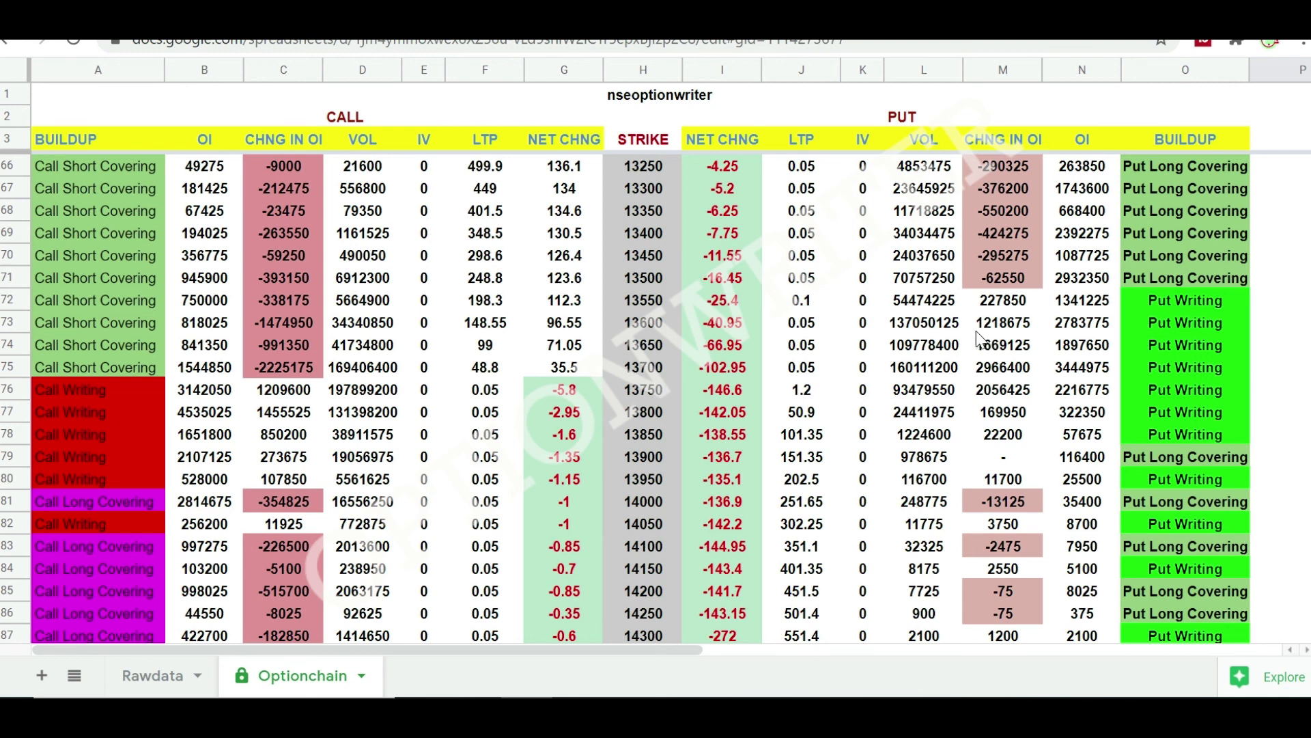
scroll(978, 338, up, 1)
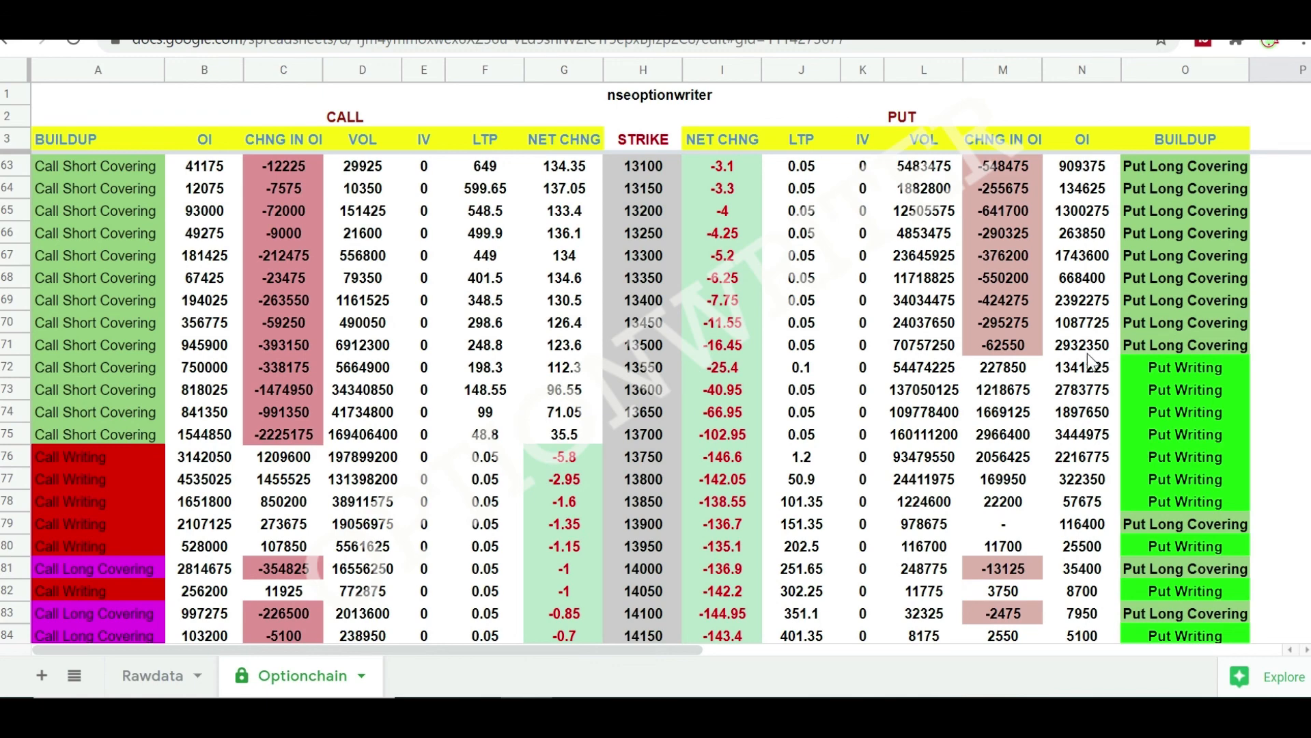